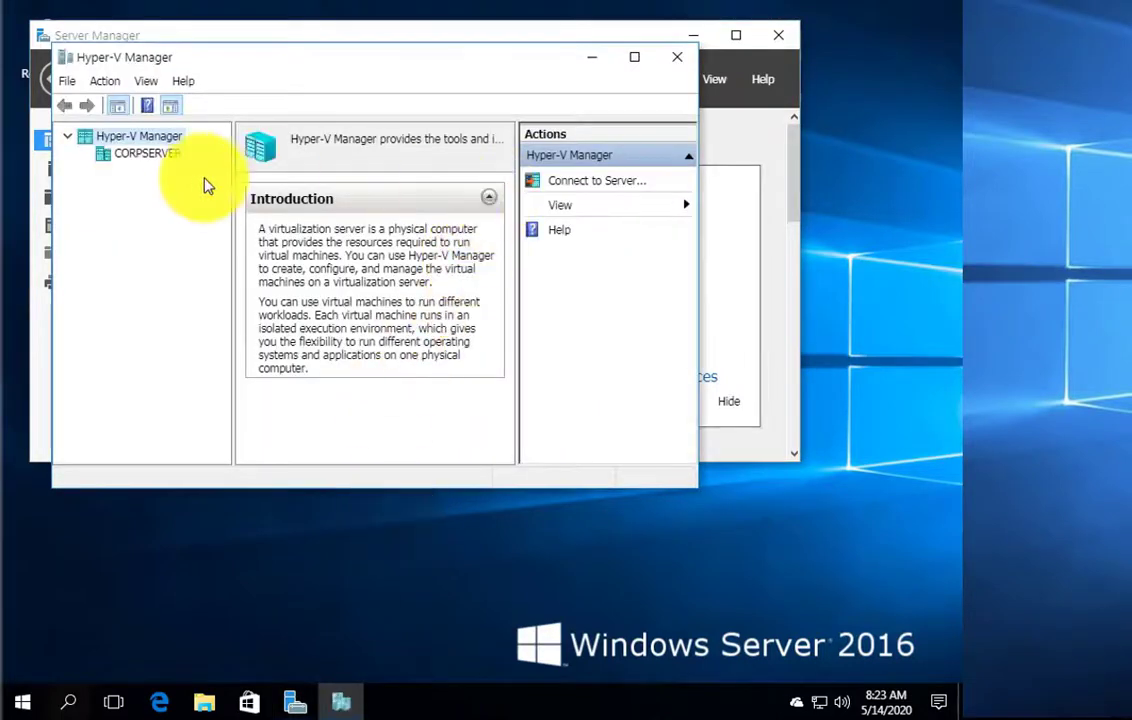
Step: Show the virtual machines on CORPSERVER in a maximized window and connect to the CorpDC virtual machine
left_click(141, 156)
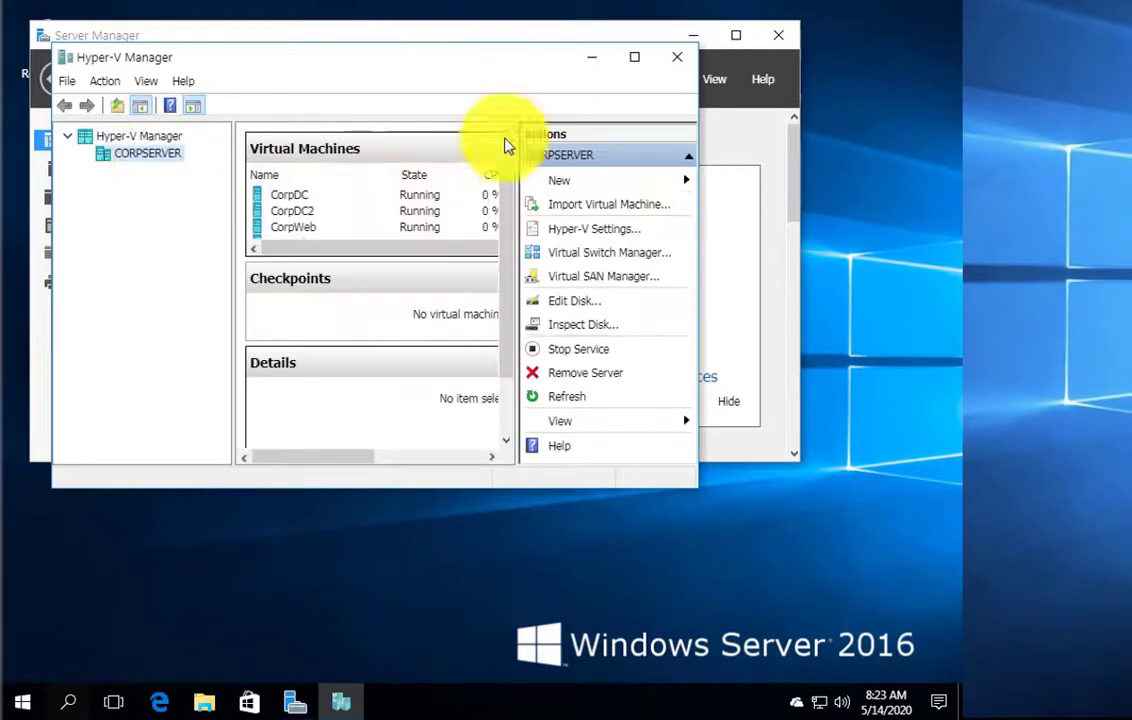
left_click(636, 59)
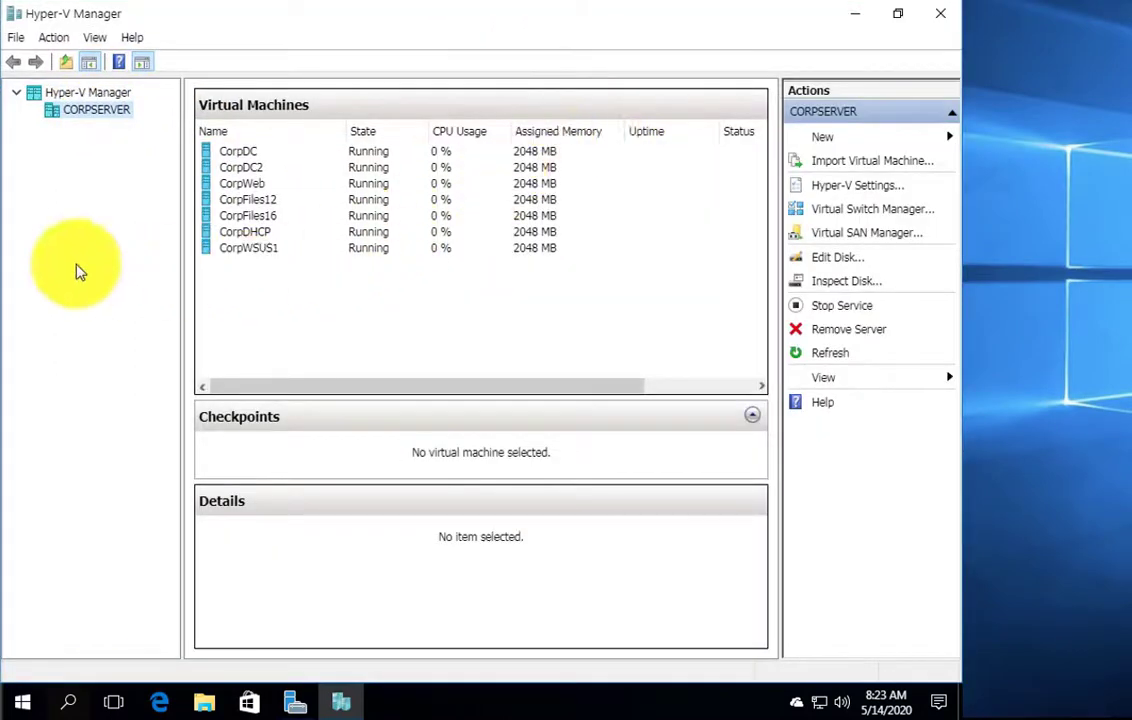
right_click(242, 155)
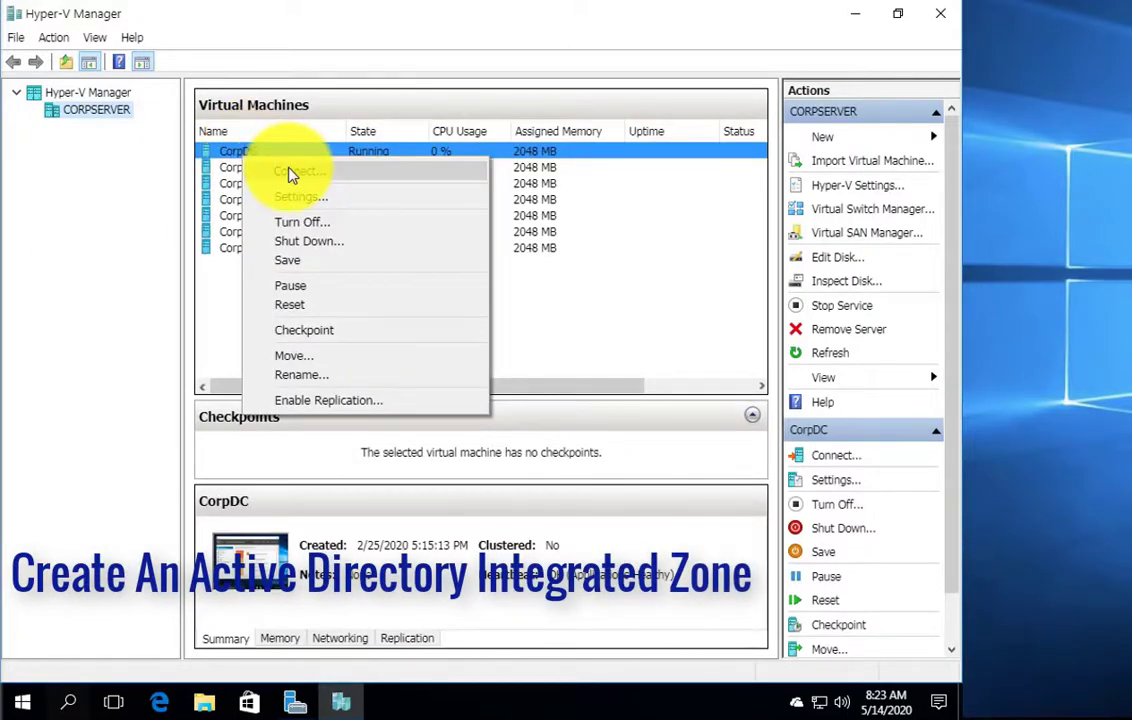
left_click(290, 175)
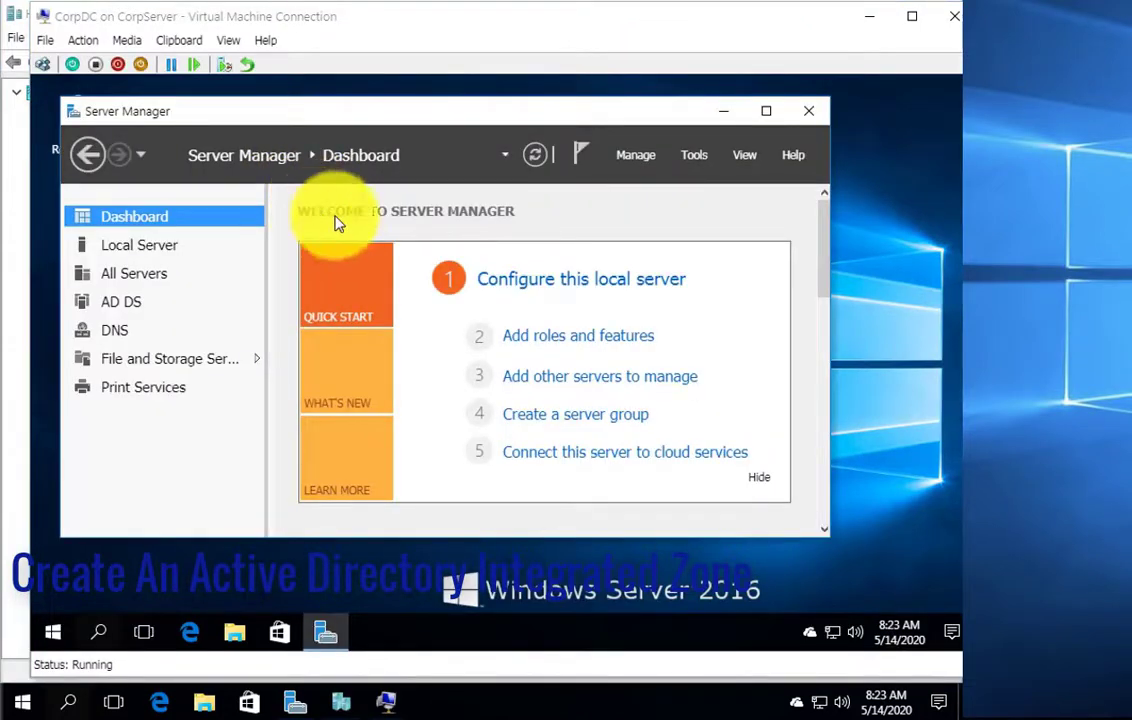
Step: Open the DNS management console on CorpDC and expand the CORPDC server to show its zone folders in full
left_click(765, 112)
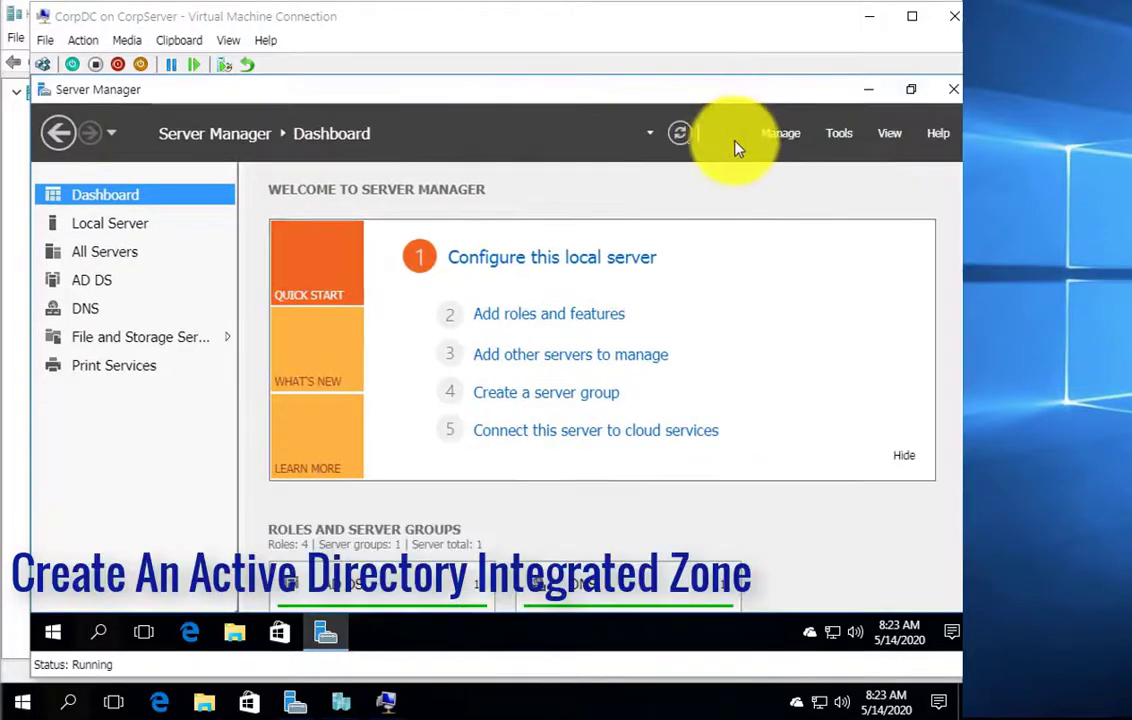
left_click(840, 134)
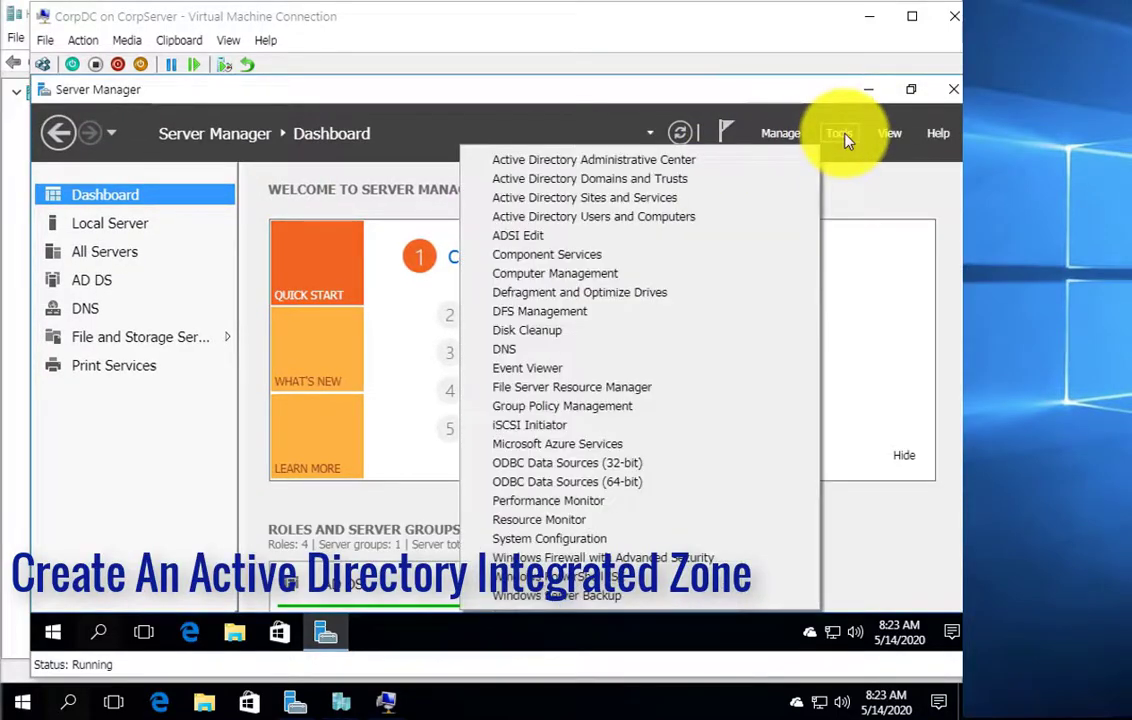
left_click(505, 358)
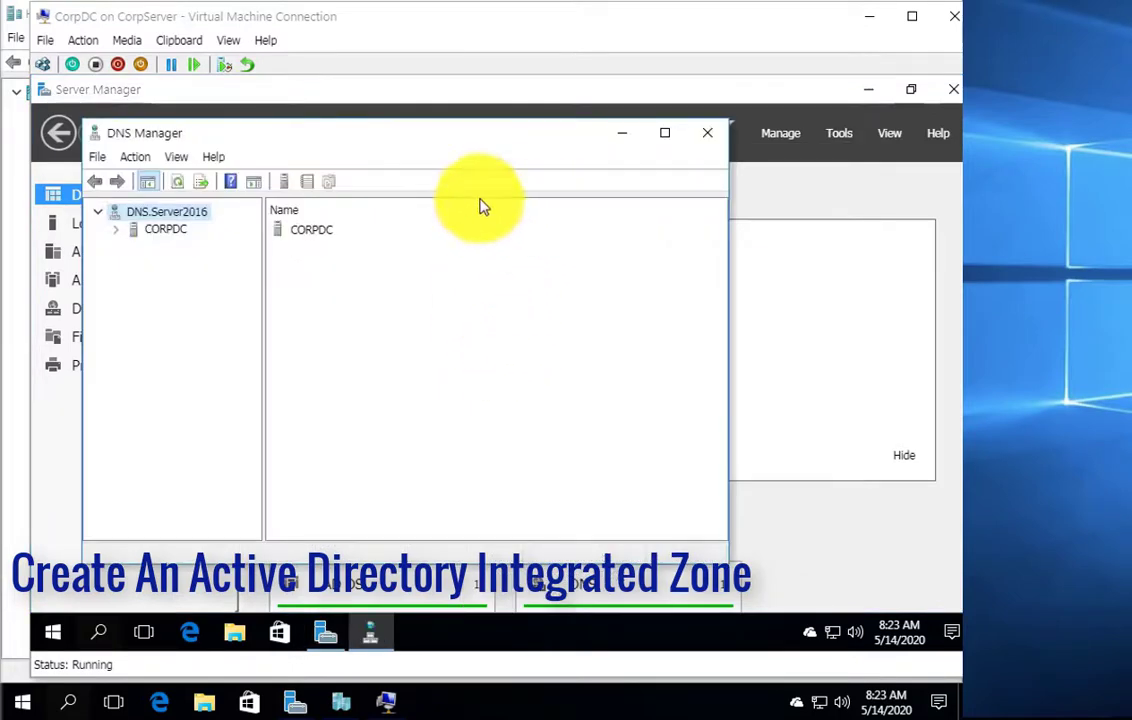
left_click(117, 229)
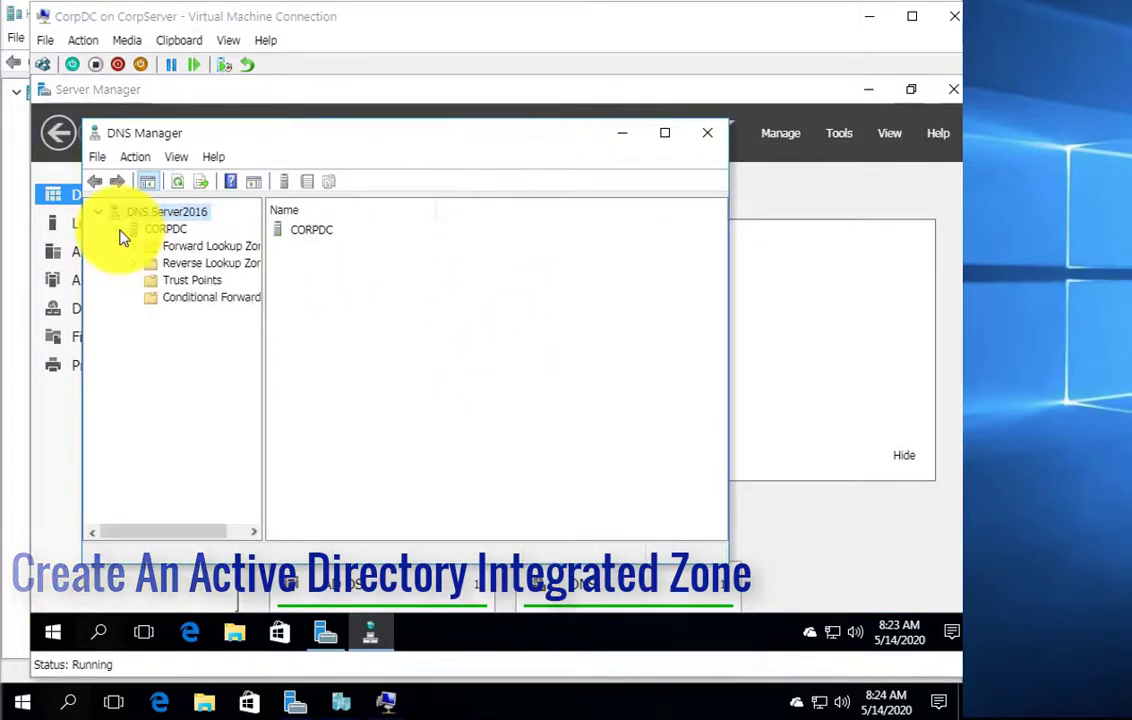
left_click_drag(263, 242, 350, 259)
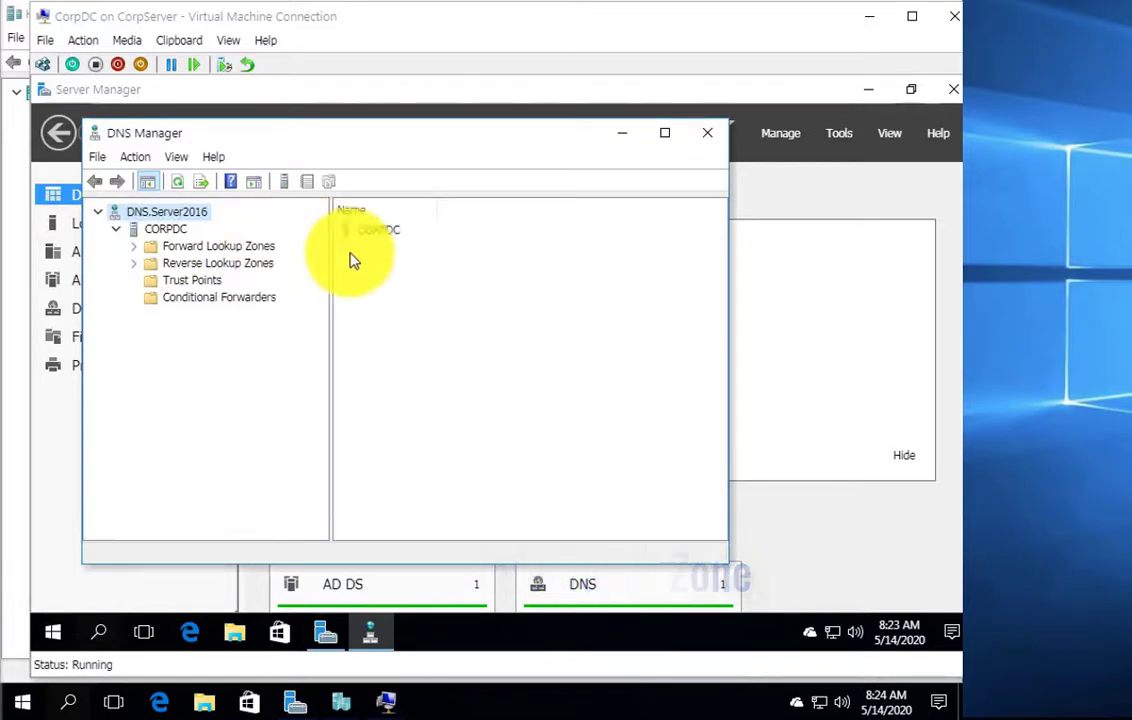
Step: Start a new forward lookup primary zone stored in Active Directory, replicated to all DNS servers on domain controllers in the CorpNet.com forest
left_click(240, 255)
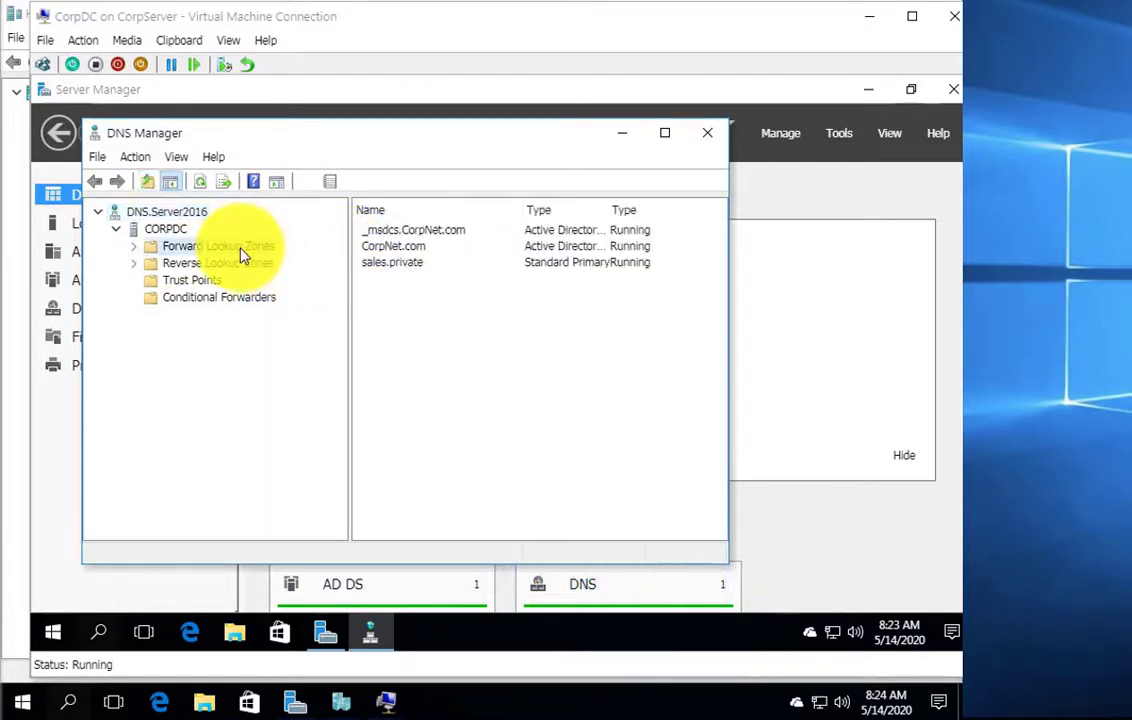
right_click(240, 255)
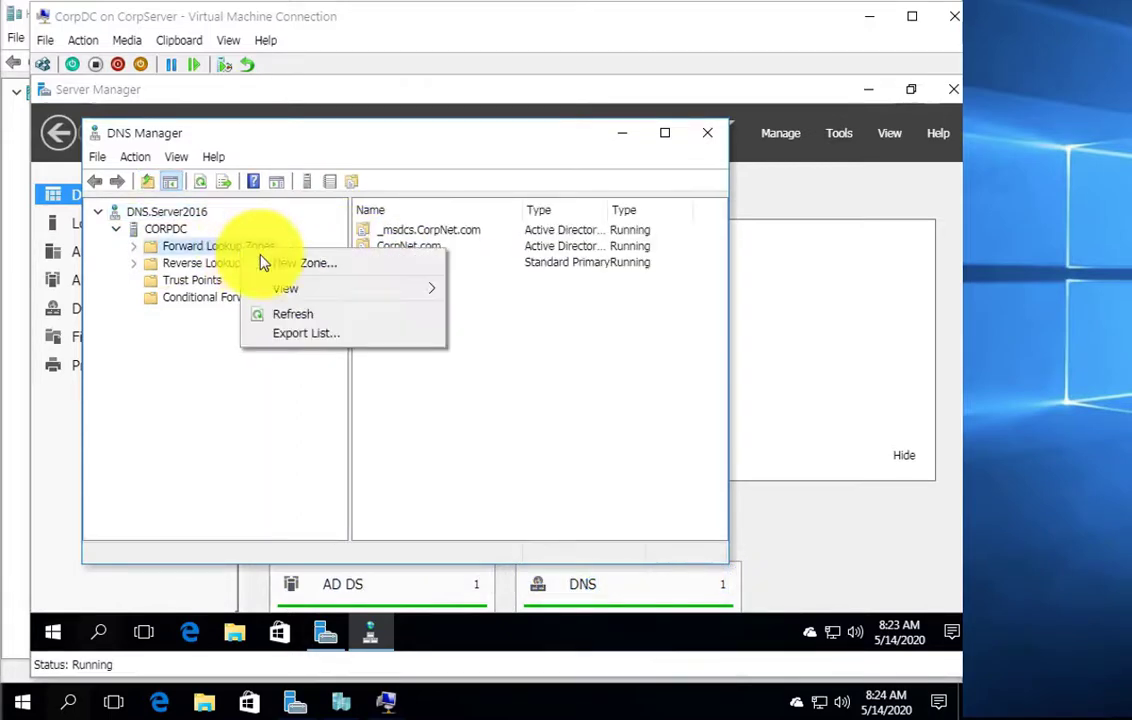
left_click(278, 263)
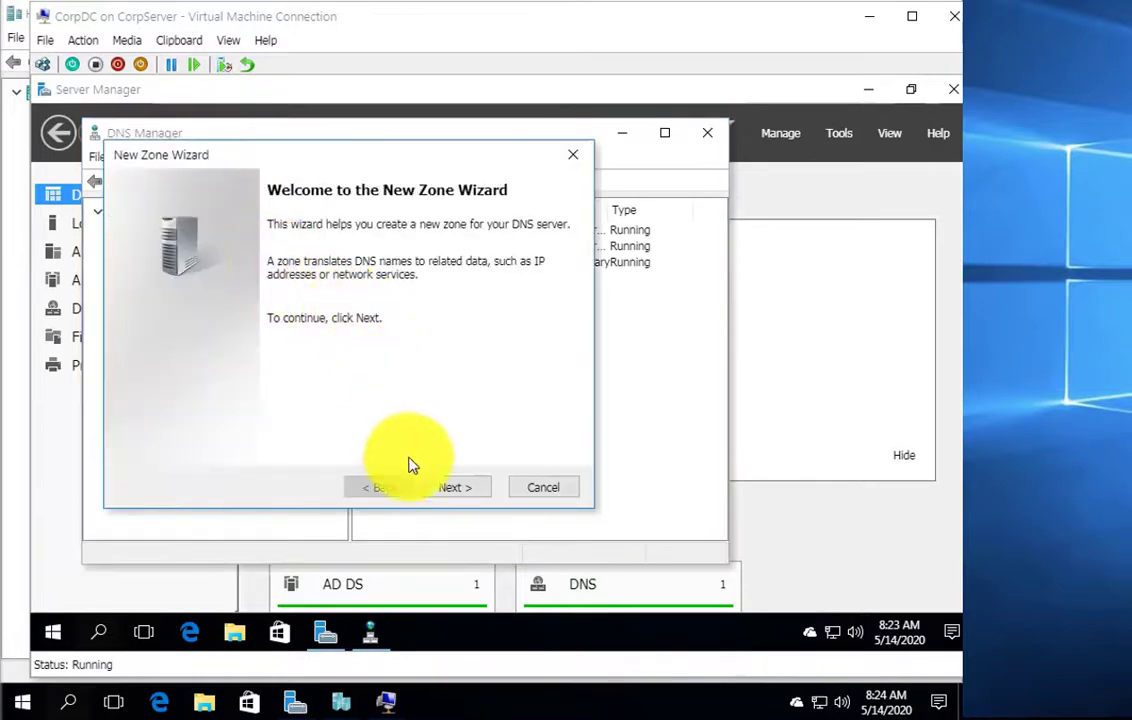
left_click(450, 488)
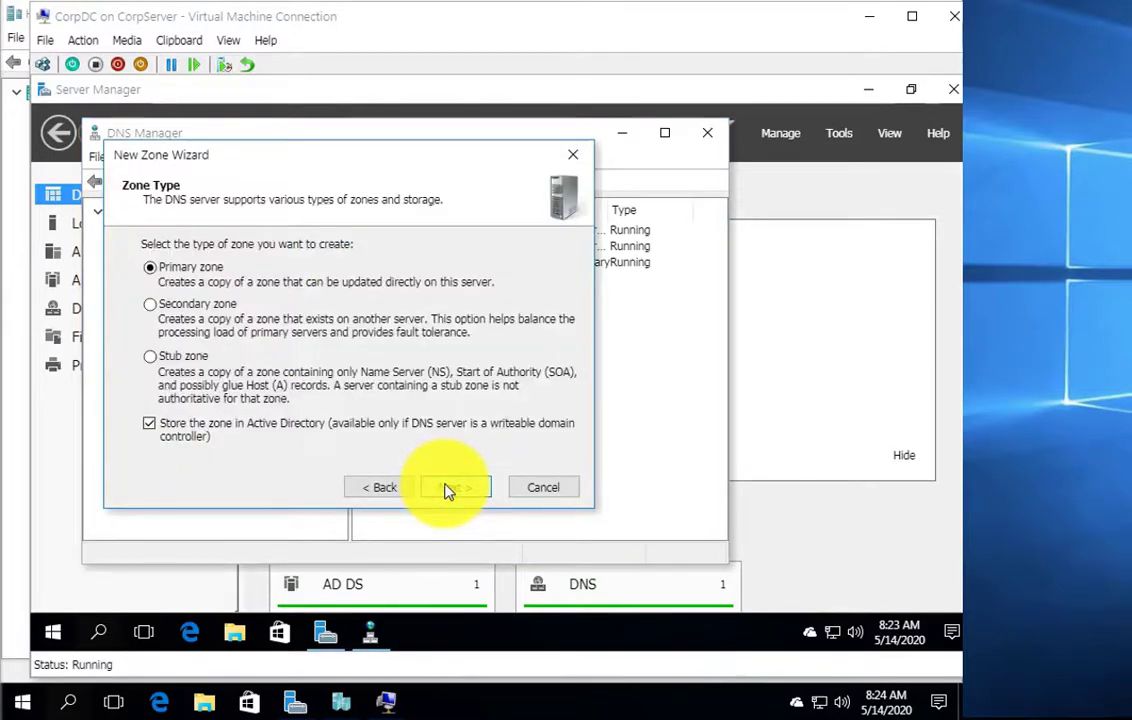
left_click(450, 488)
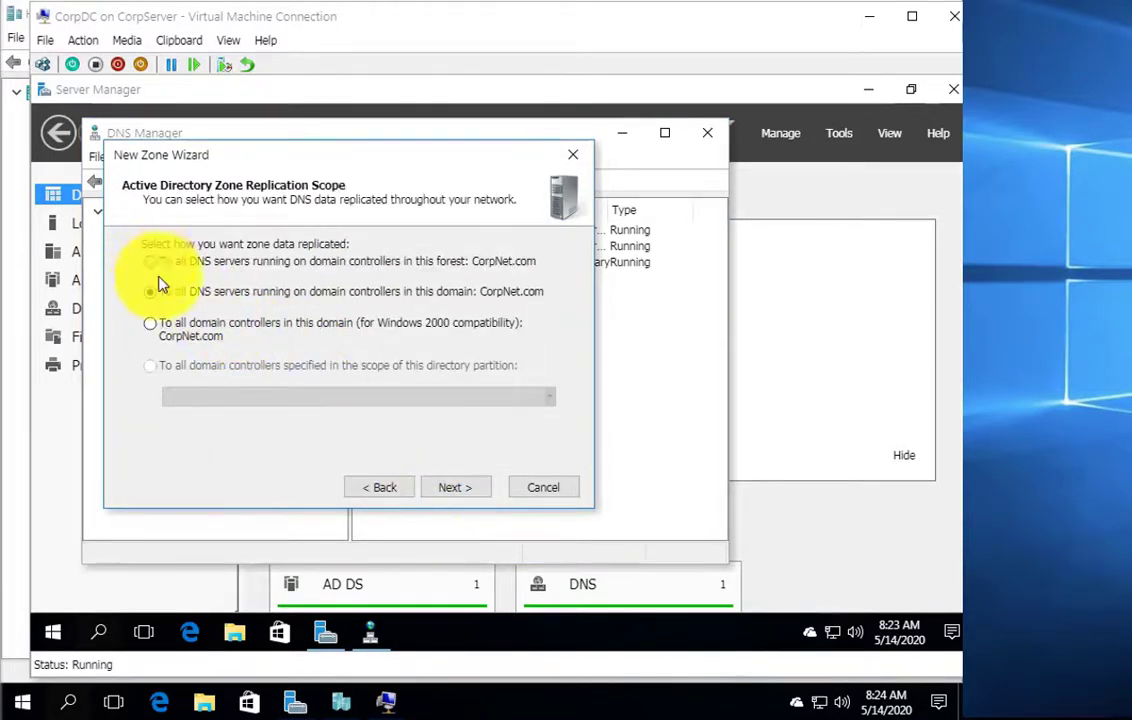
left_click(151, 261)
left_click(450, 488)
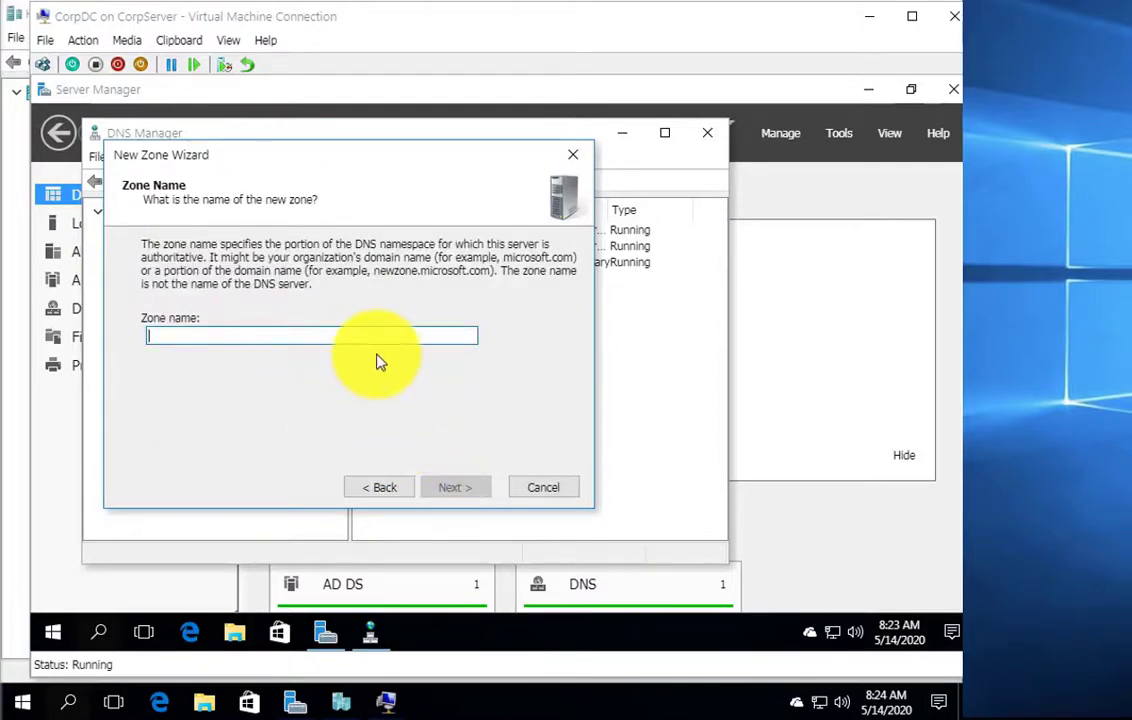
Step: Name the new zone mrktg.private and finish creating it with only secure dynamic updates allowed
type("mrtg.private")
key("BackSpace")
key("BackSpace")
key("BackSpace")
key("BackSpace")
key("BackSpace")
key("BackSpace")
key("BackSpace")
key("BackSpace")
key("BackSpace")
key("BackSpace")
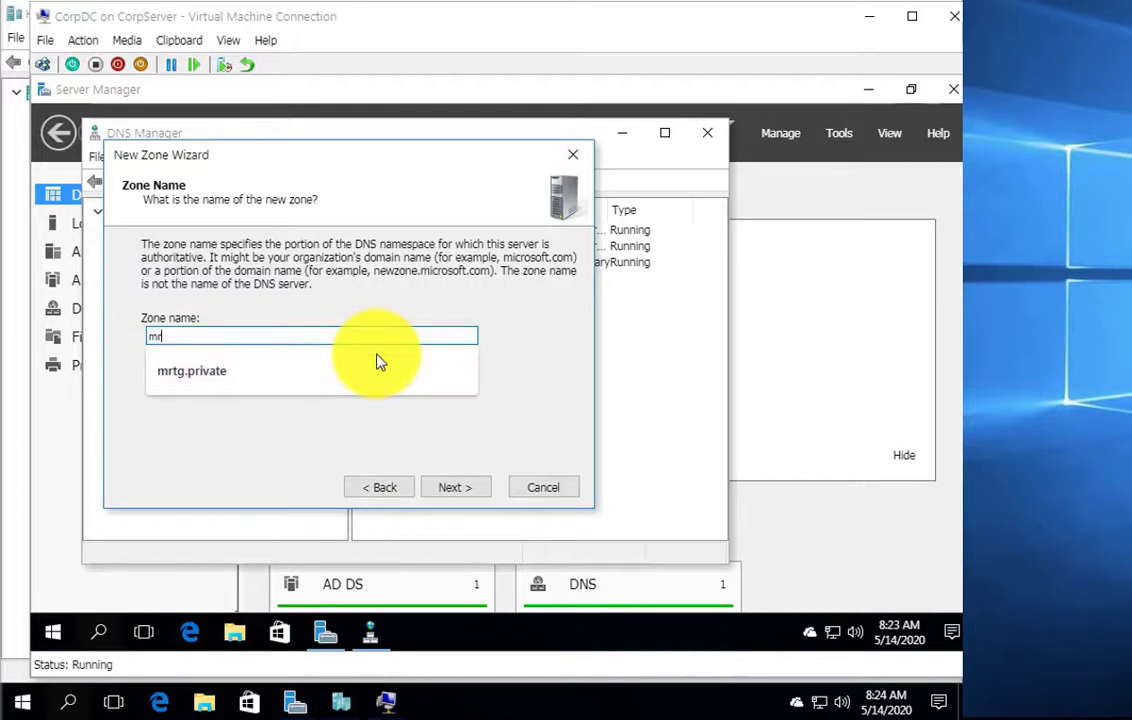
type("ktg.pri")
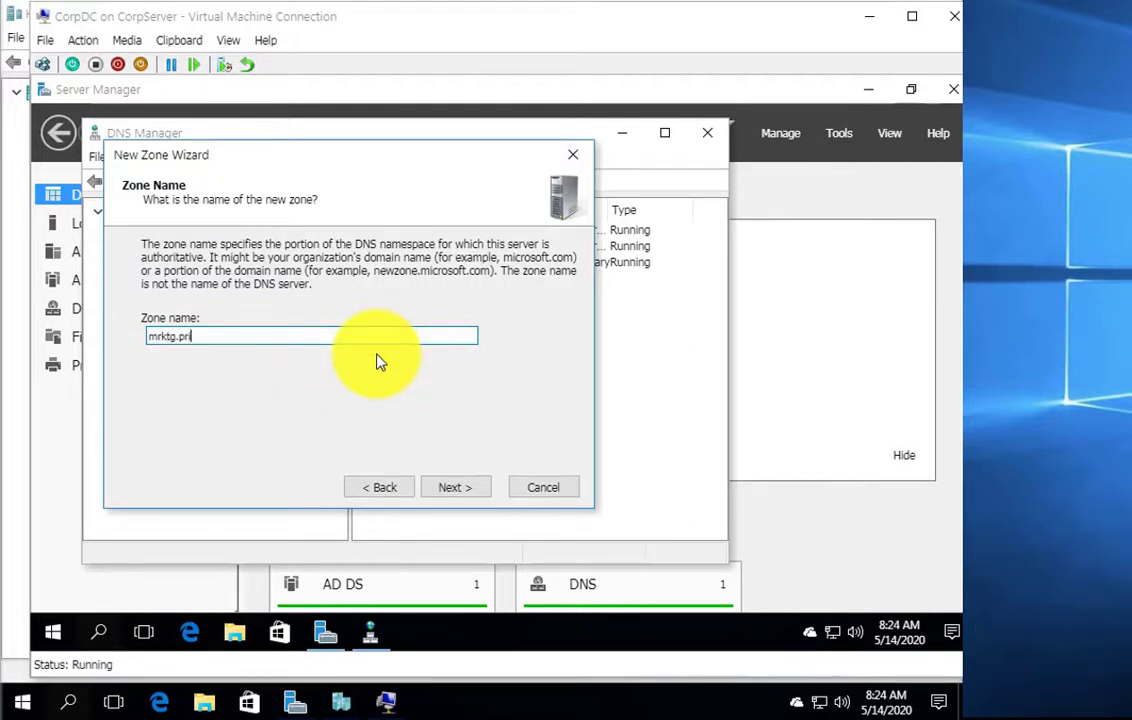
type("vate")
left_click(439, 492)
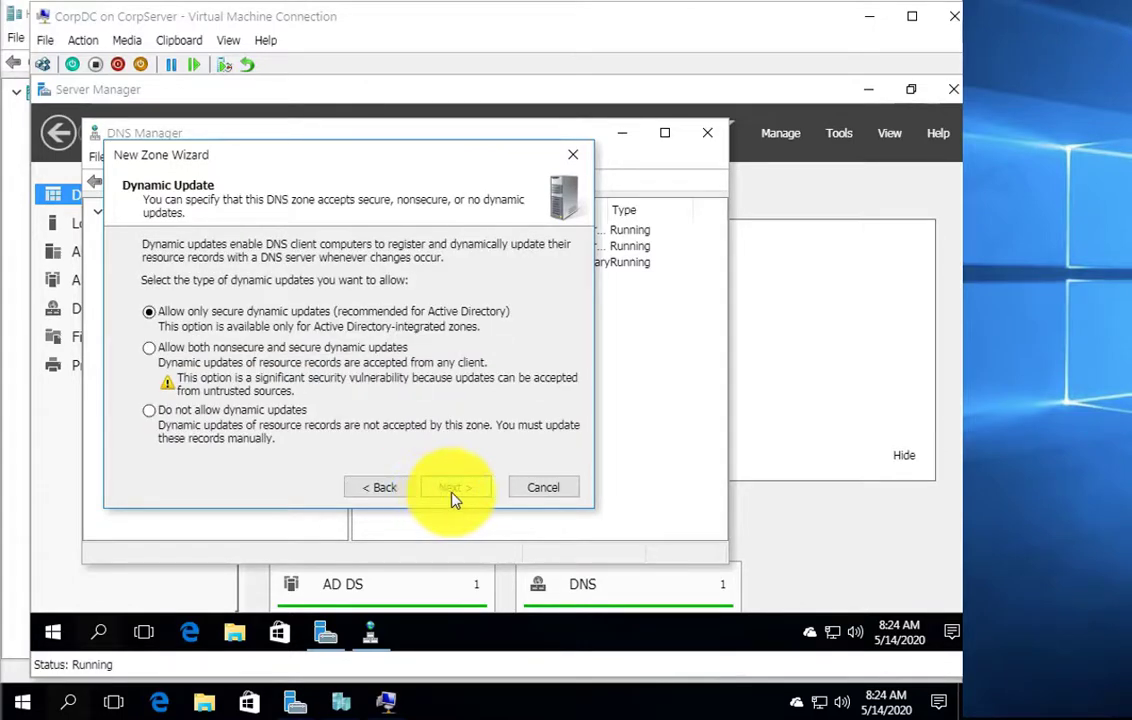
left_click(451, 492)
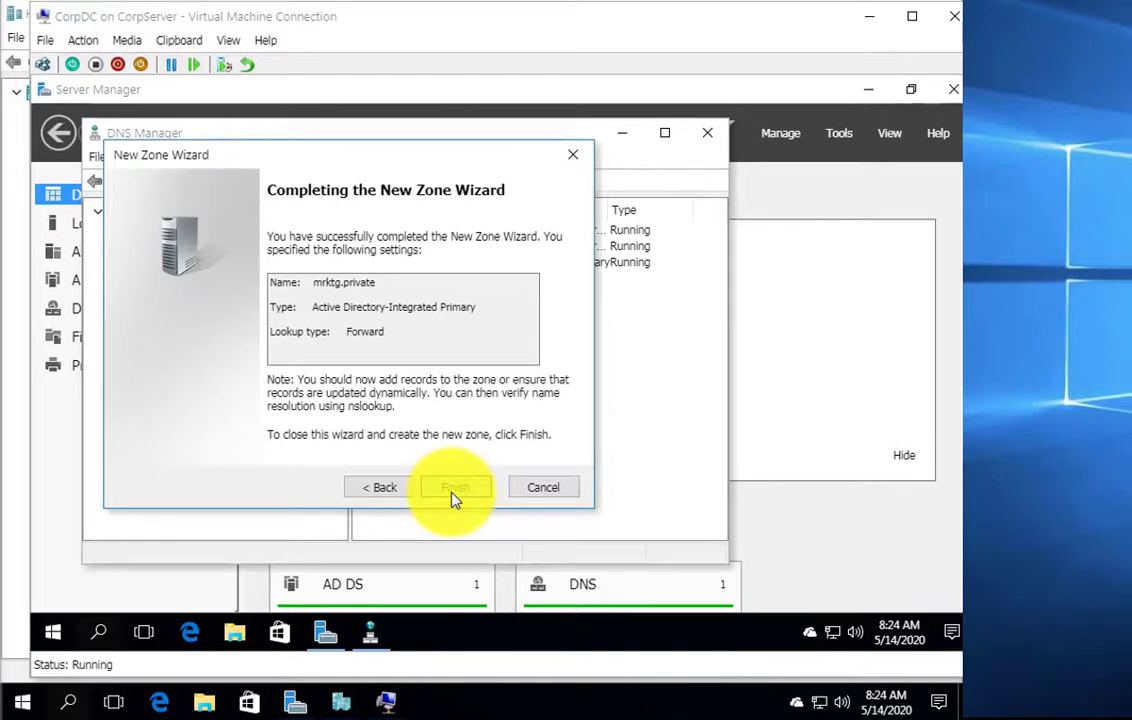
left_click(451, 494)
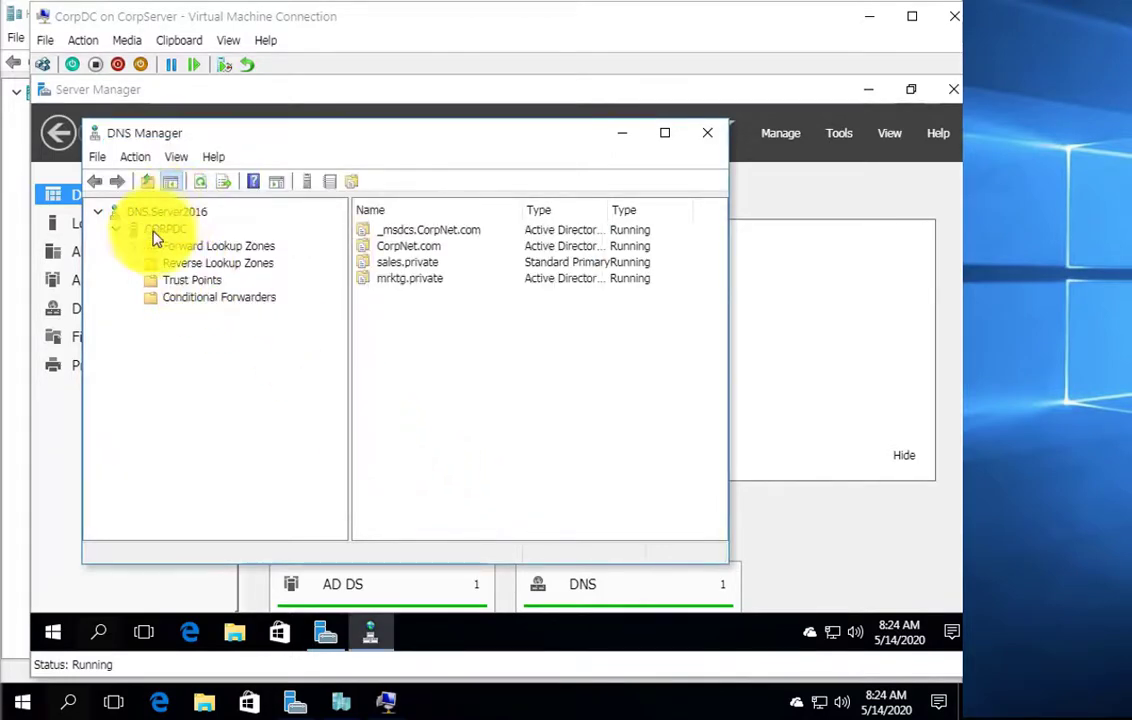
Step: Enable scavenging of stale resource records in the aging properties of the mrktg.private zone and save the zone's properties
left_click(405, 282)
right_click(404, 283)
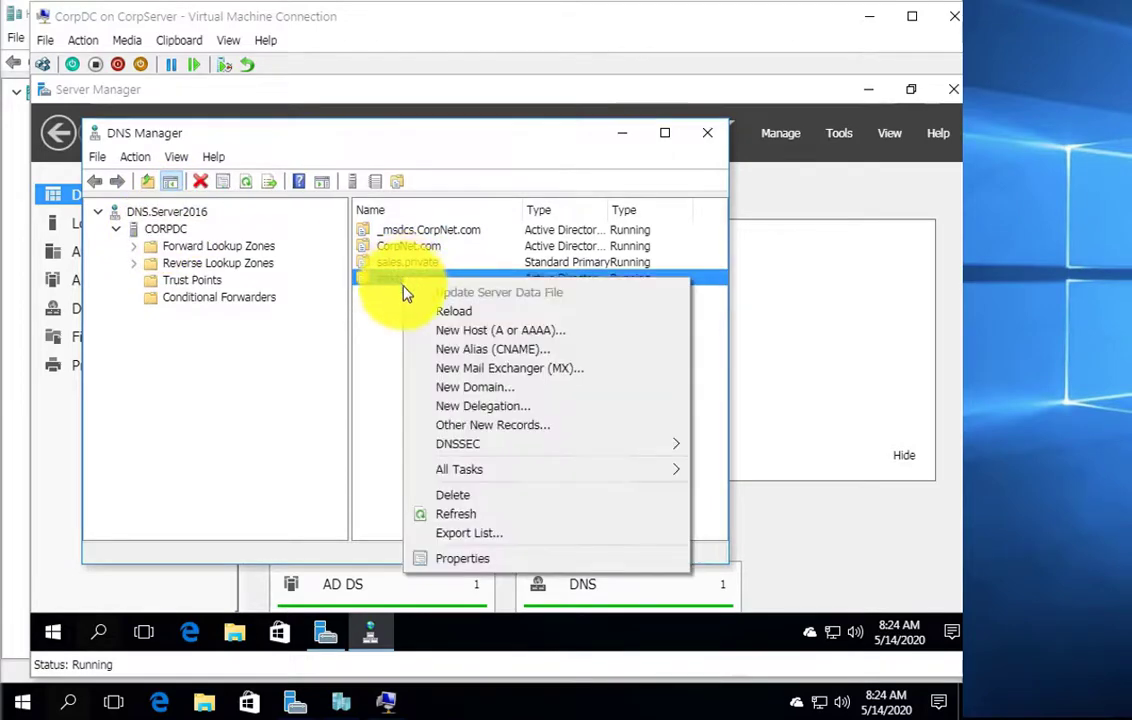
left_click(455, 566)
left_click(365, 404)
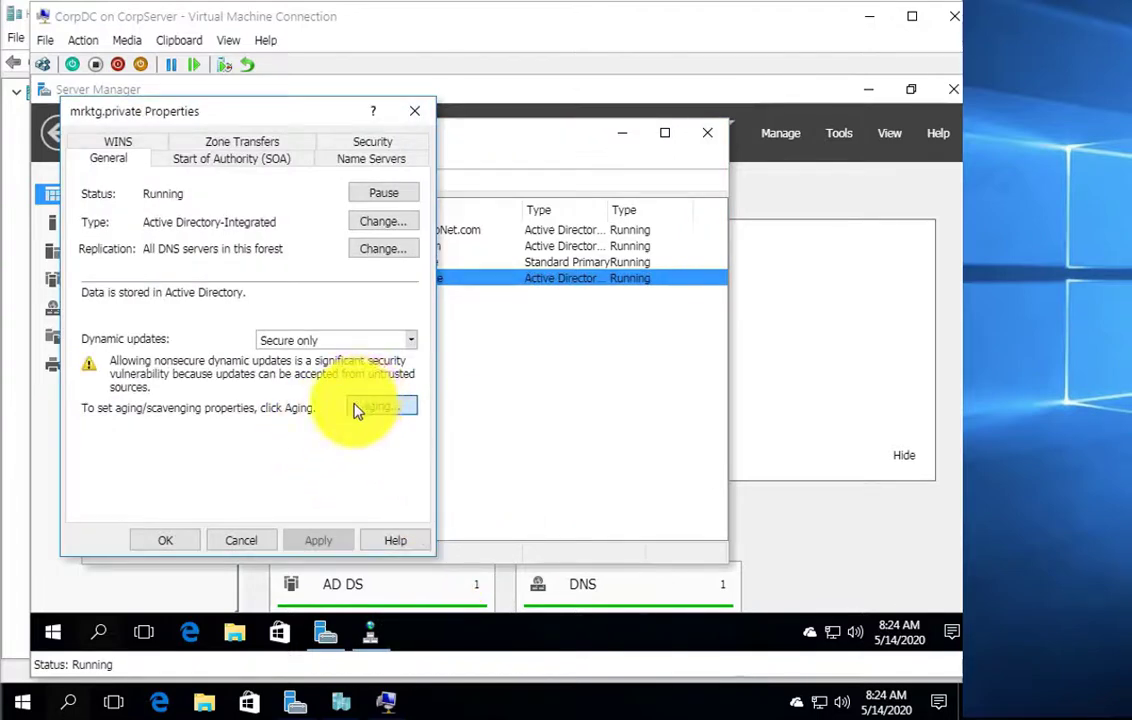
left_click(99, 165)
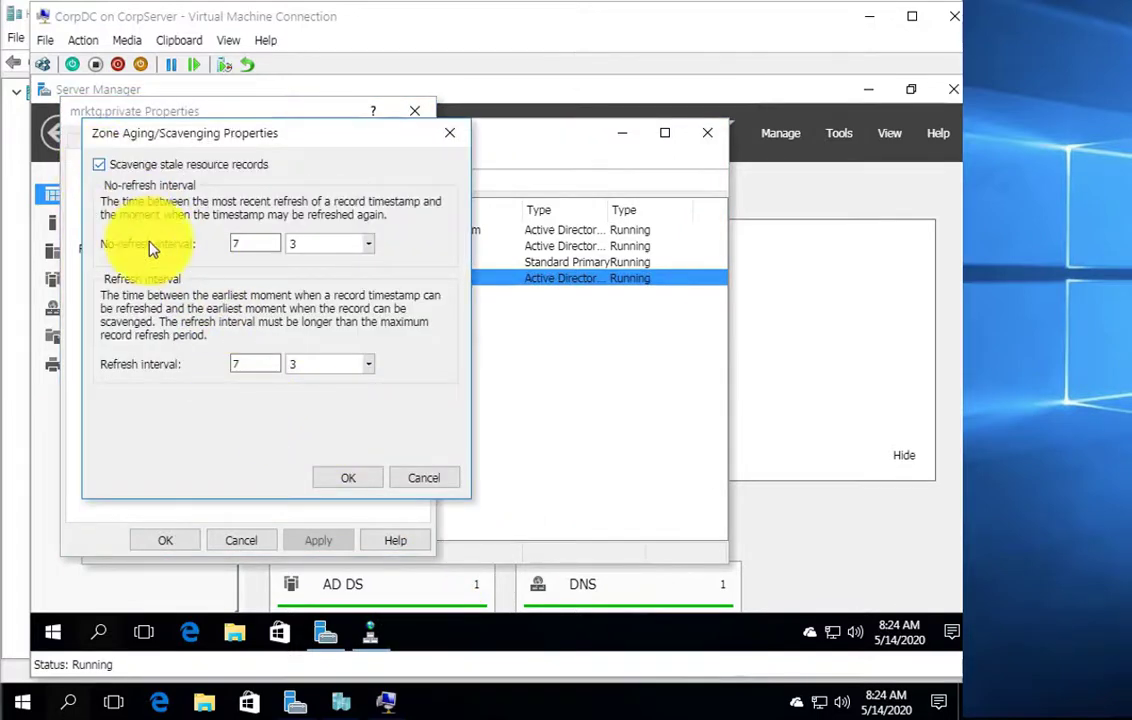
left_click(348, 480)
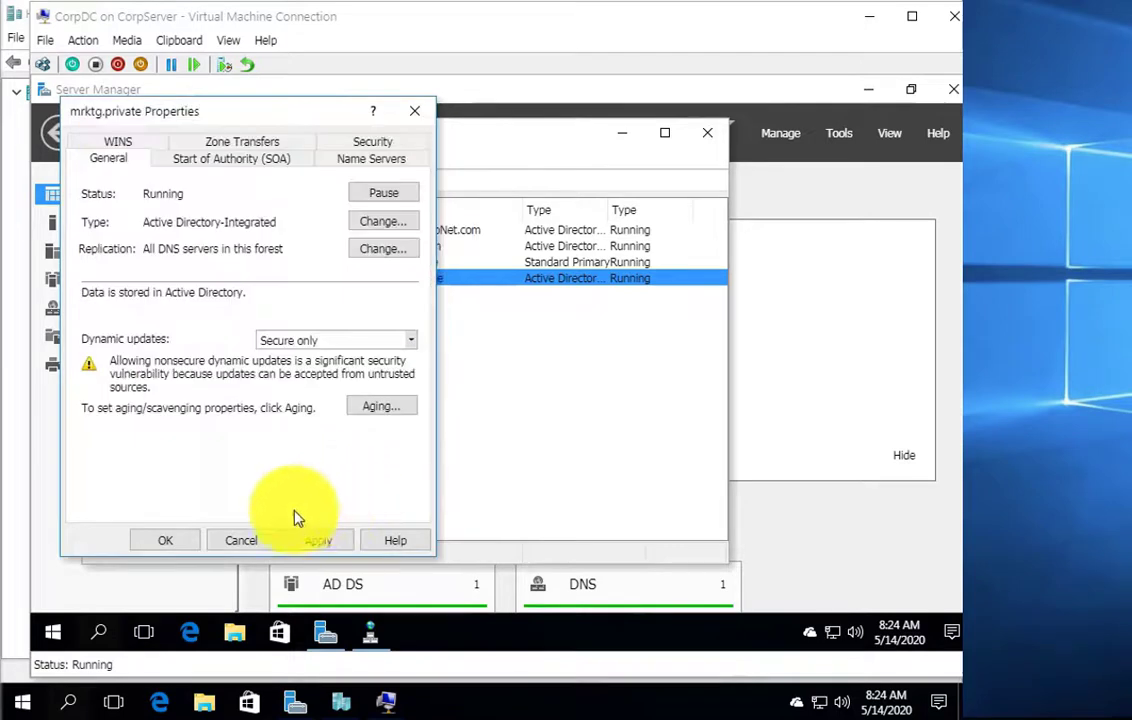
left_click(259, 546)
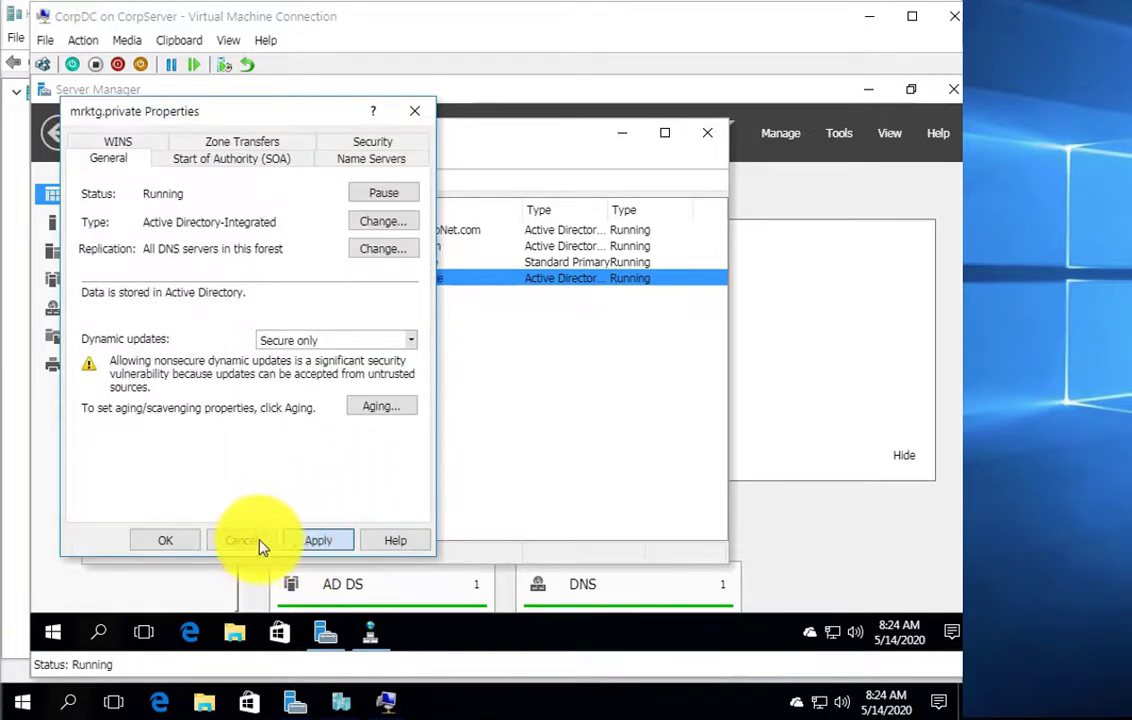
left_click(172, 545)
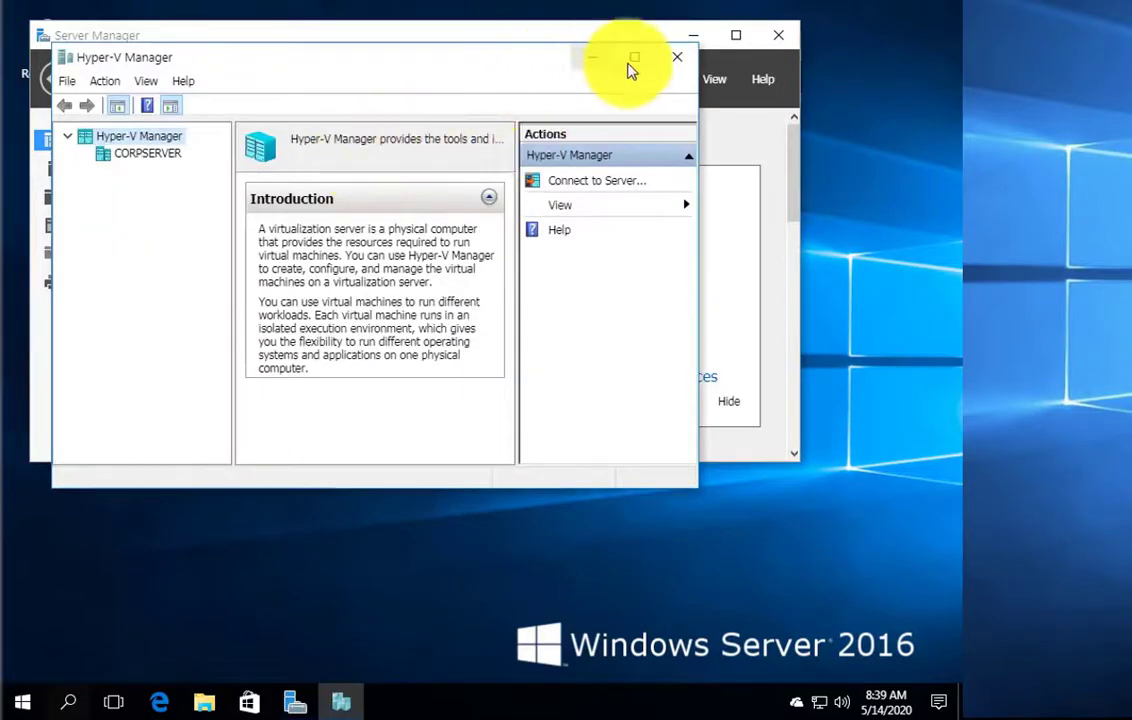
Step: Maximize Hyper-V Manager, list CORPSERVER's virtual machines and connect to CorpDC
left_click(633, 58)
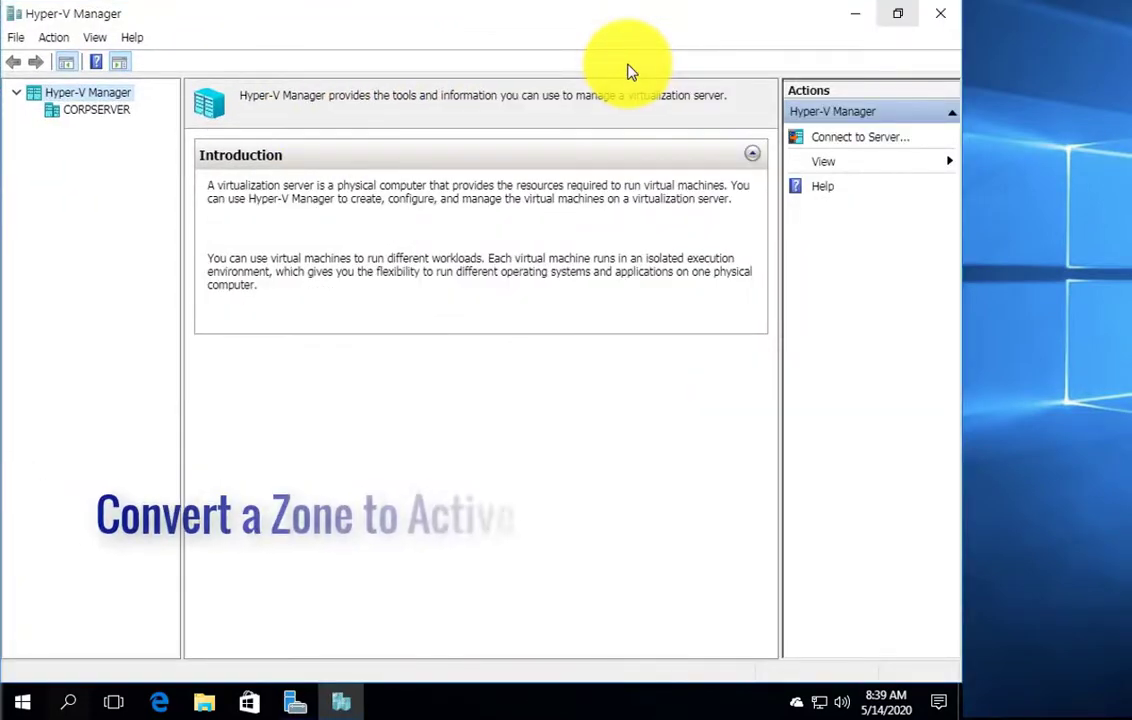
left_click(103, 114)
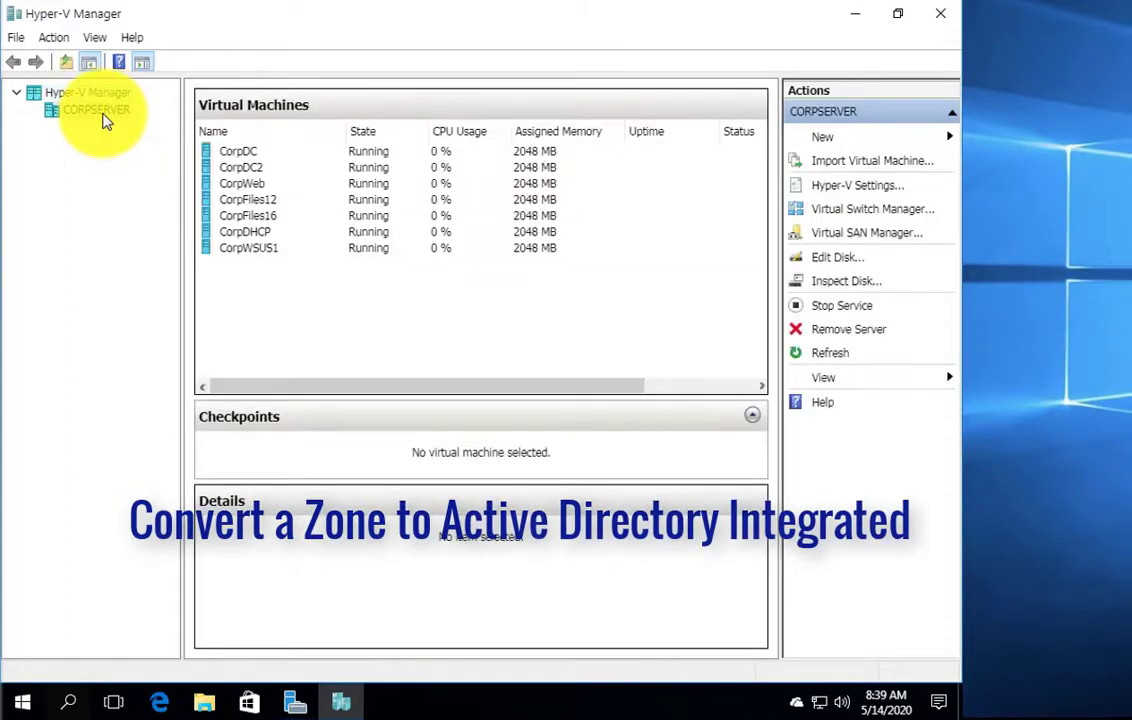
right_click(243, 160)
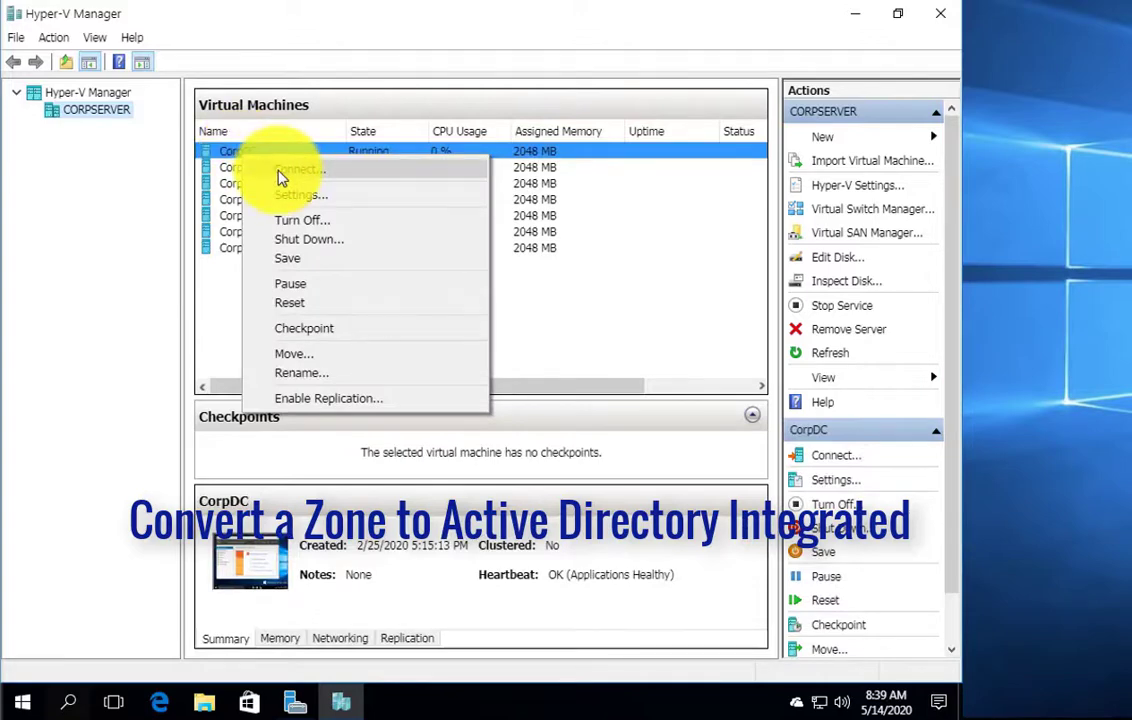
left_click(281, 177)
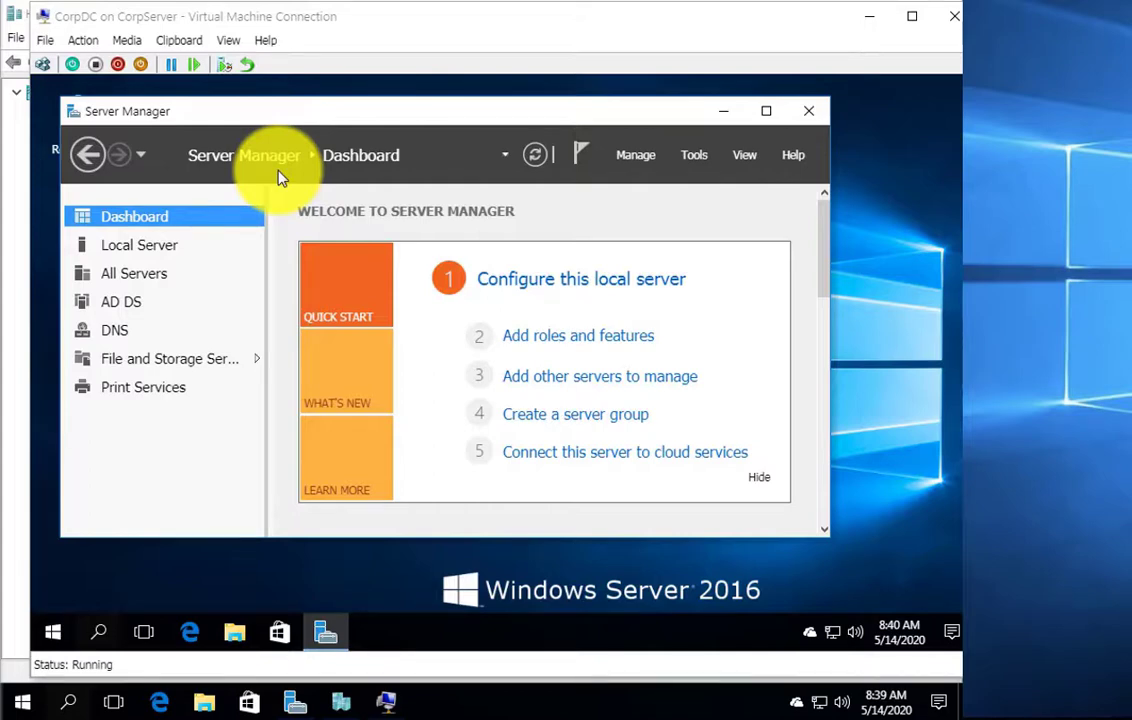
Step: Launch DNS Manager on the CorpDC machine, expand the CORPDC node and widen the console tree
left_click(771, 113)
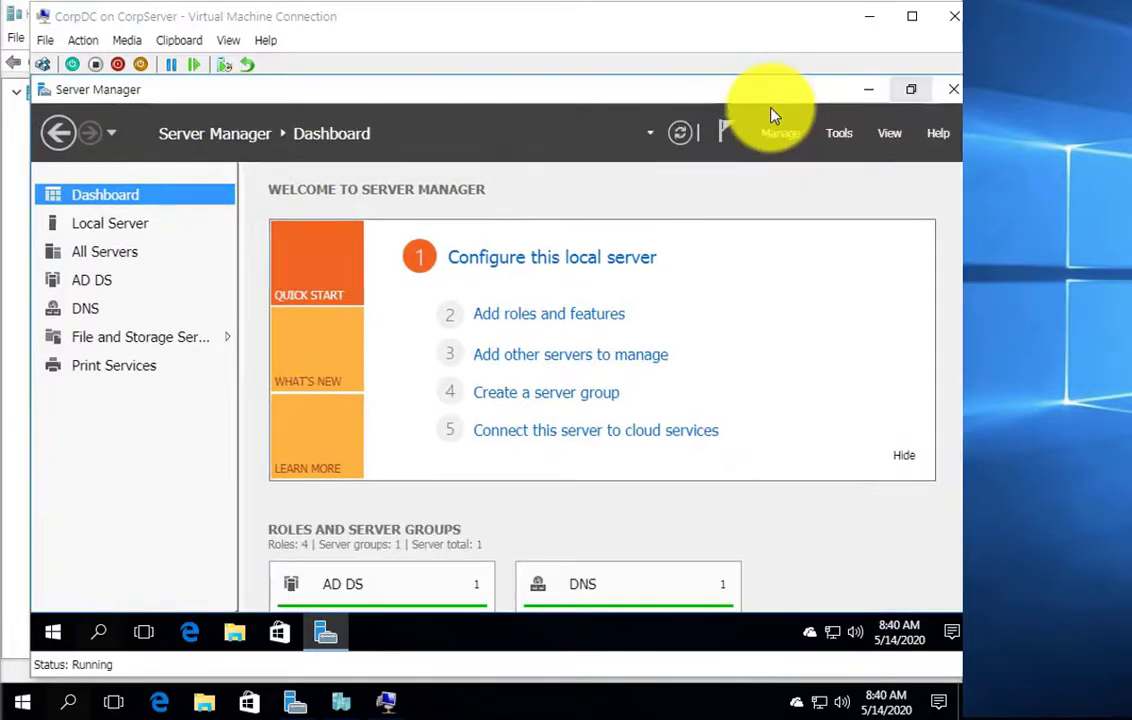
left_click(843, 147)
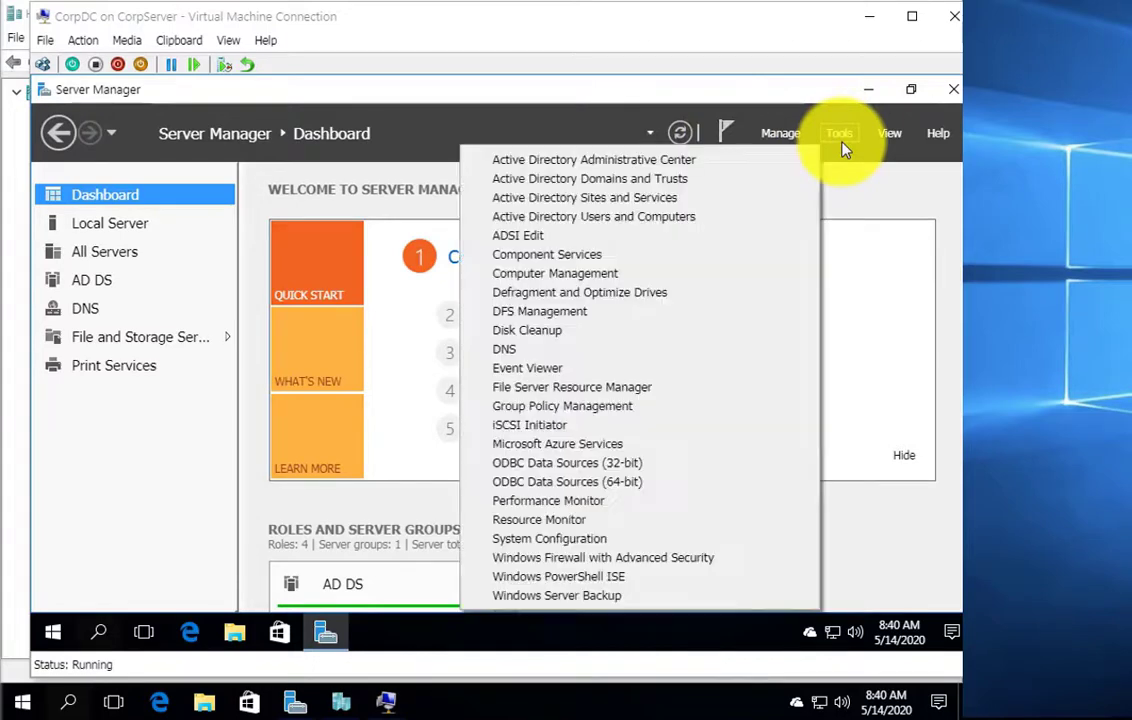
left_click(516, 360)
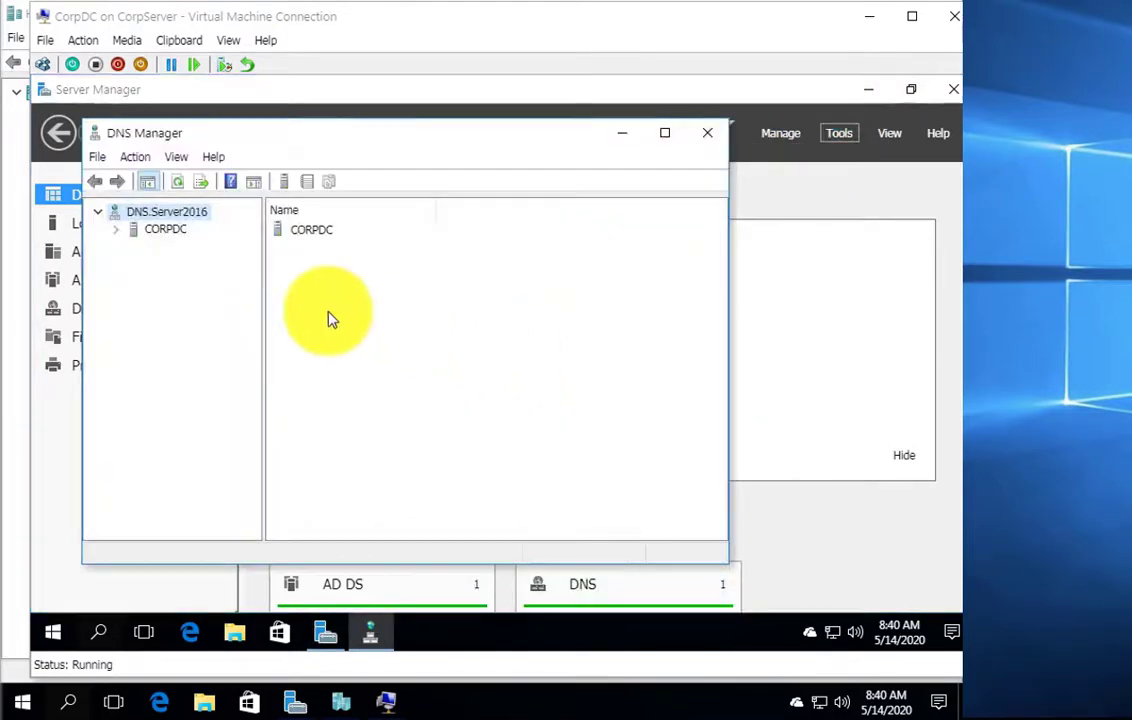
left_click(115, 230)
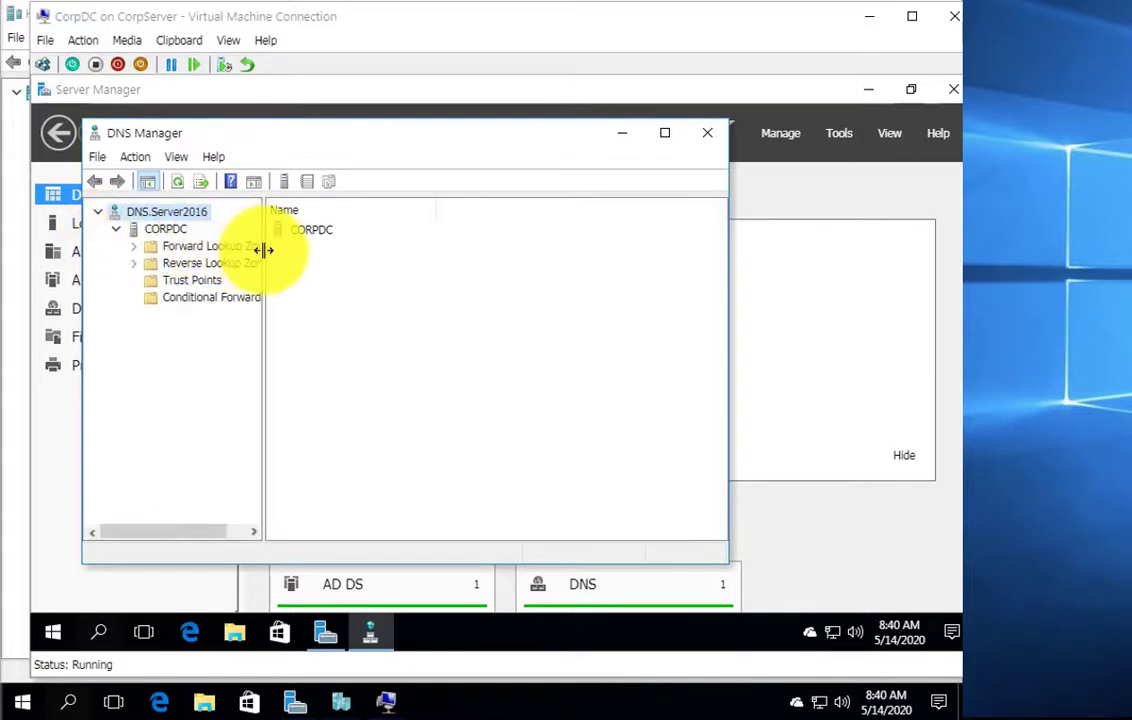
left_click_drag(265, 250, 339, 262)
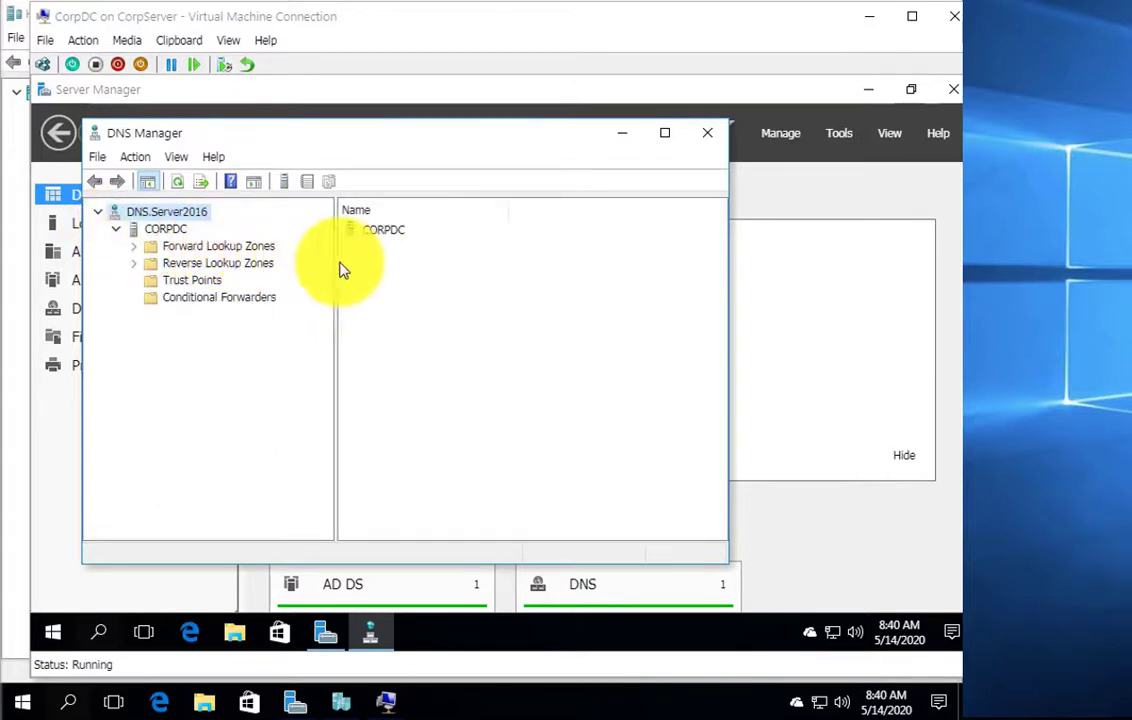
Step: Convert the sales.private forward lookup zone to a primary zone stored in Active Directory
left_click(235, 250)
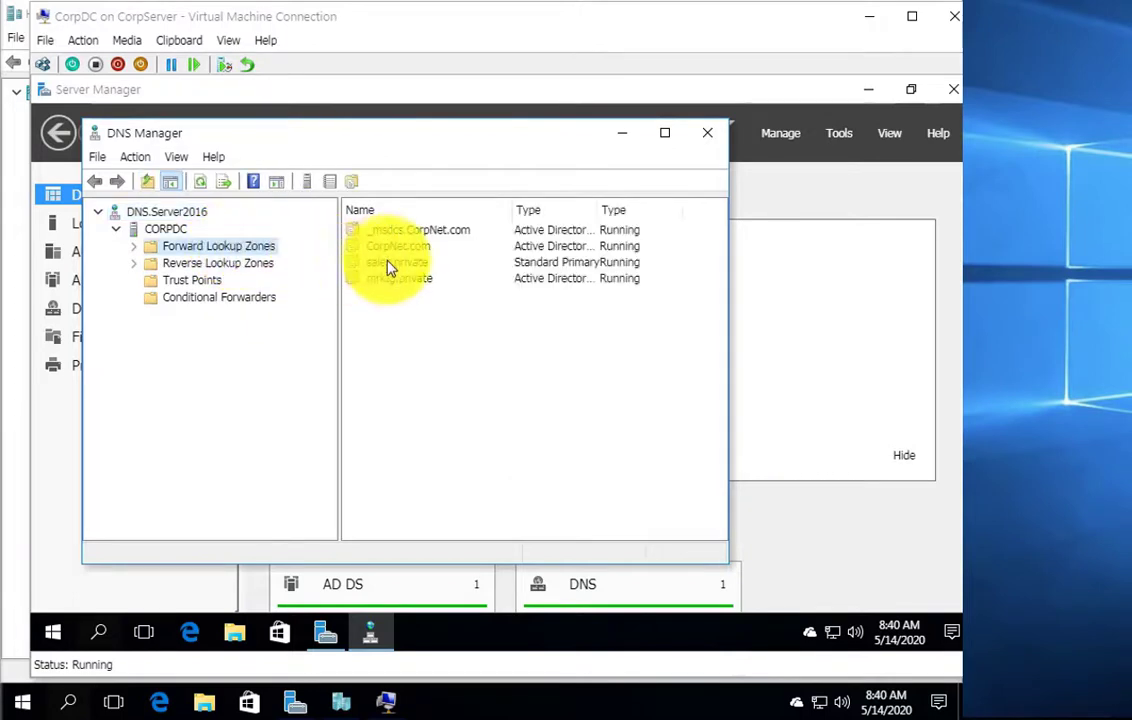
left_click(396, 266)
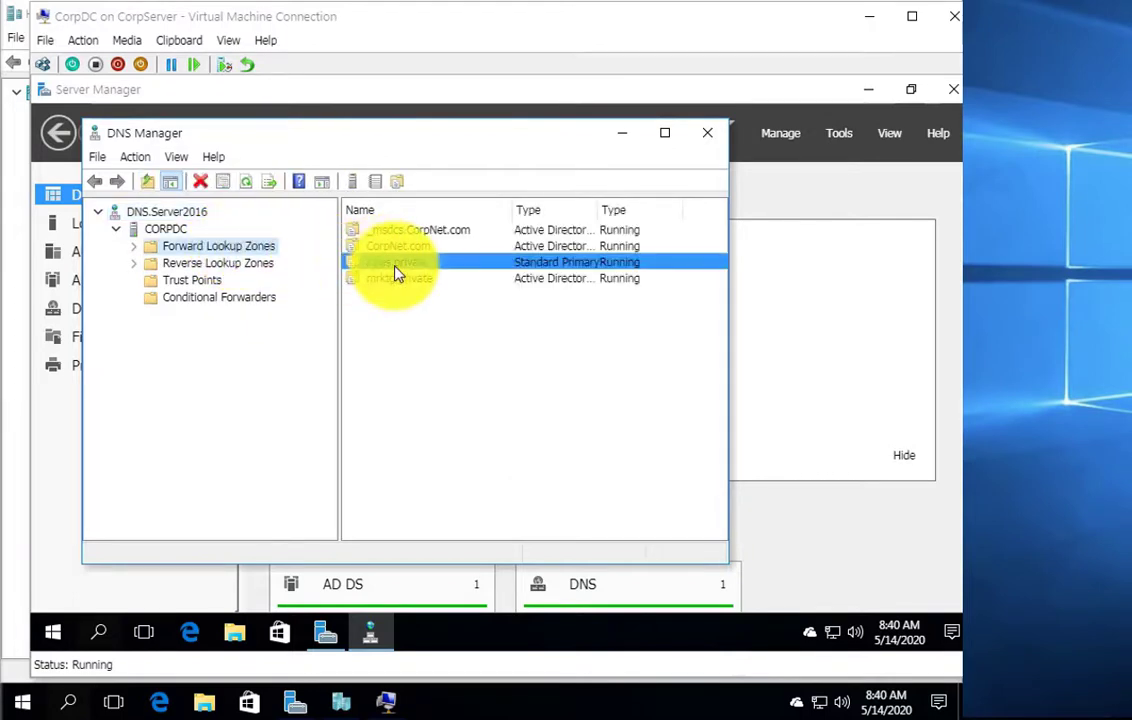
right_click(396, 270)
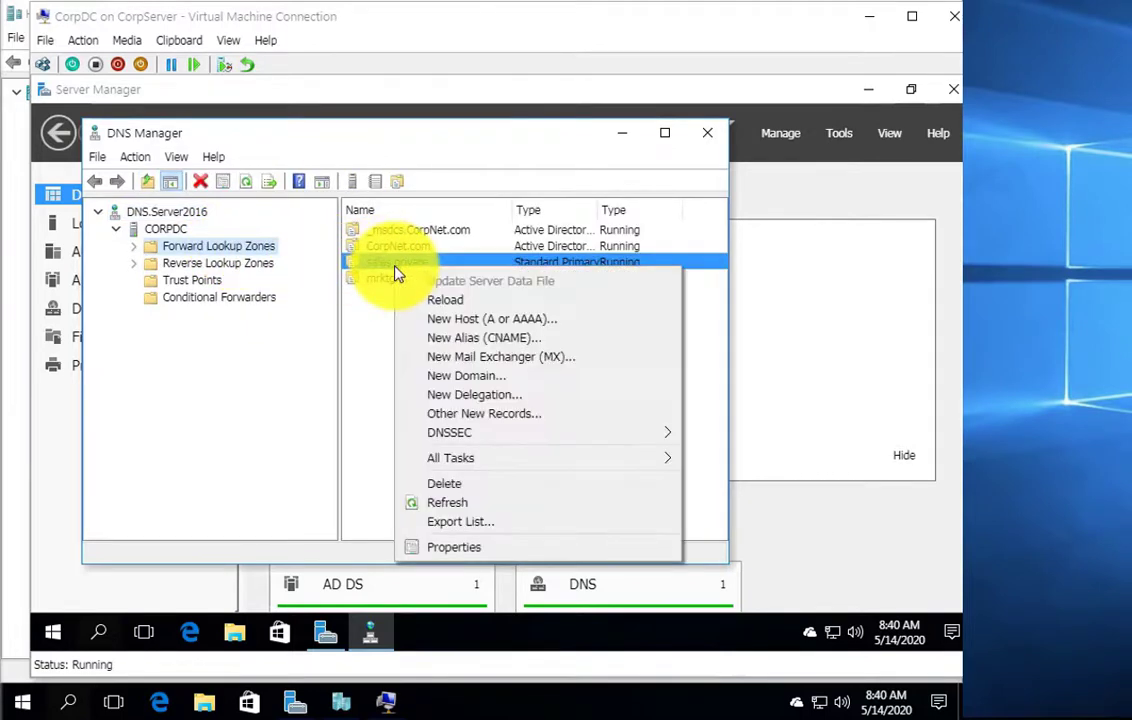
left_click(436, 549)
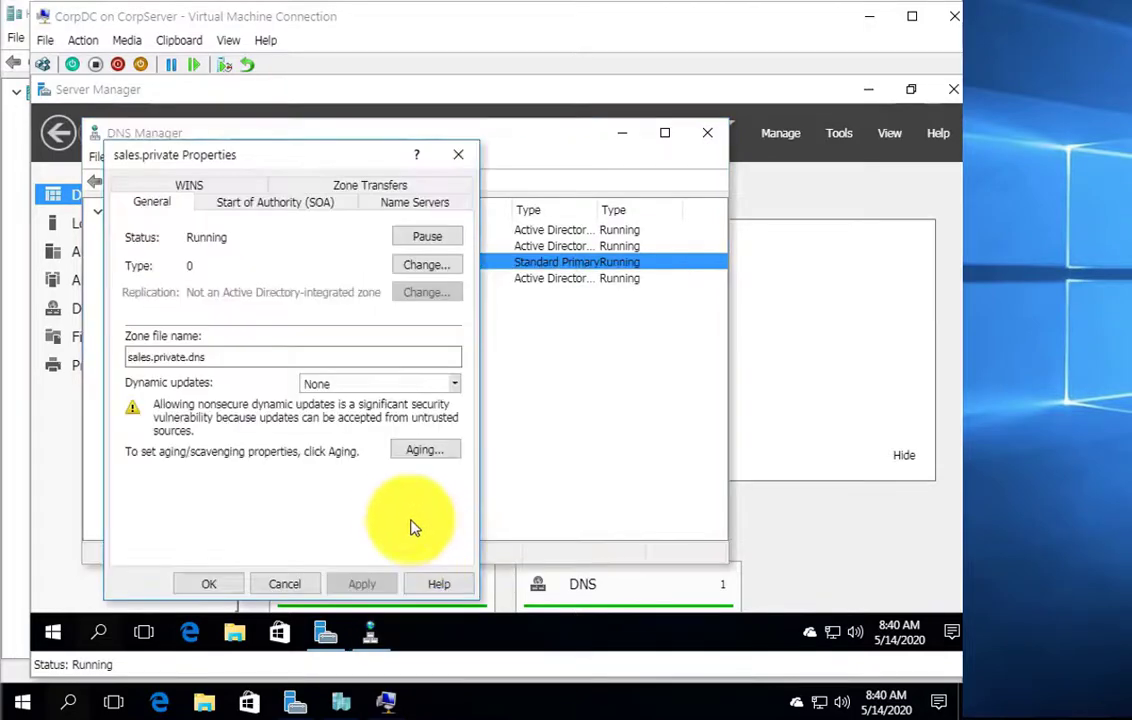
left_click(405, 266)
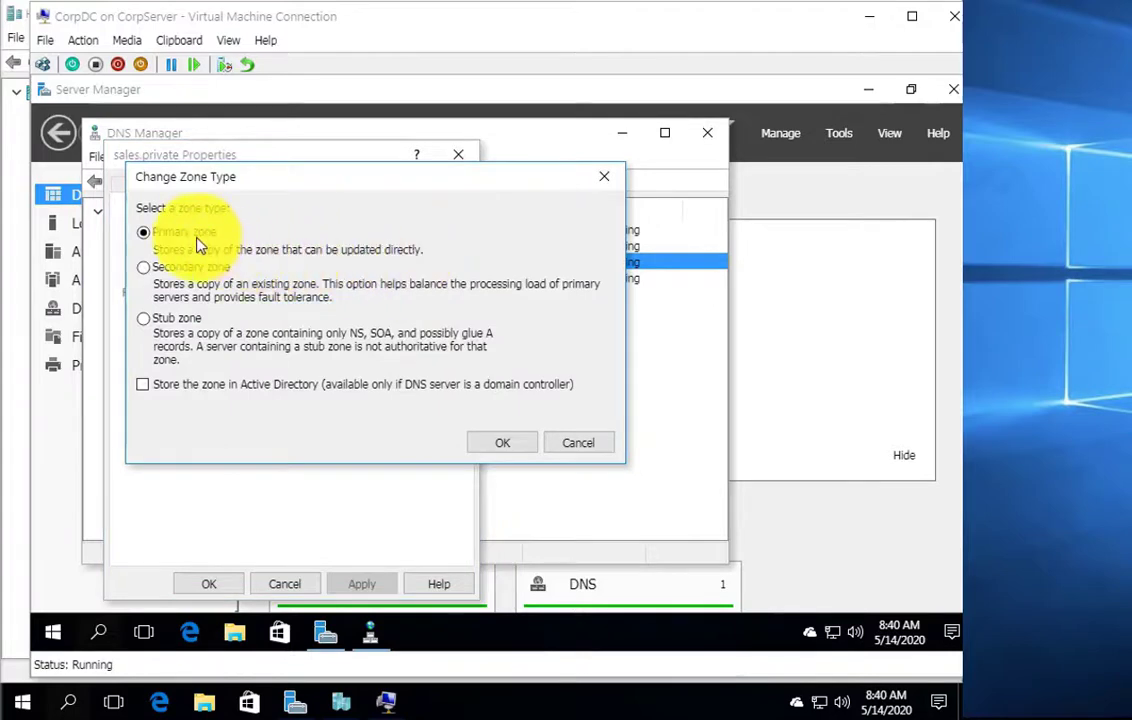
left_click(143, 386)
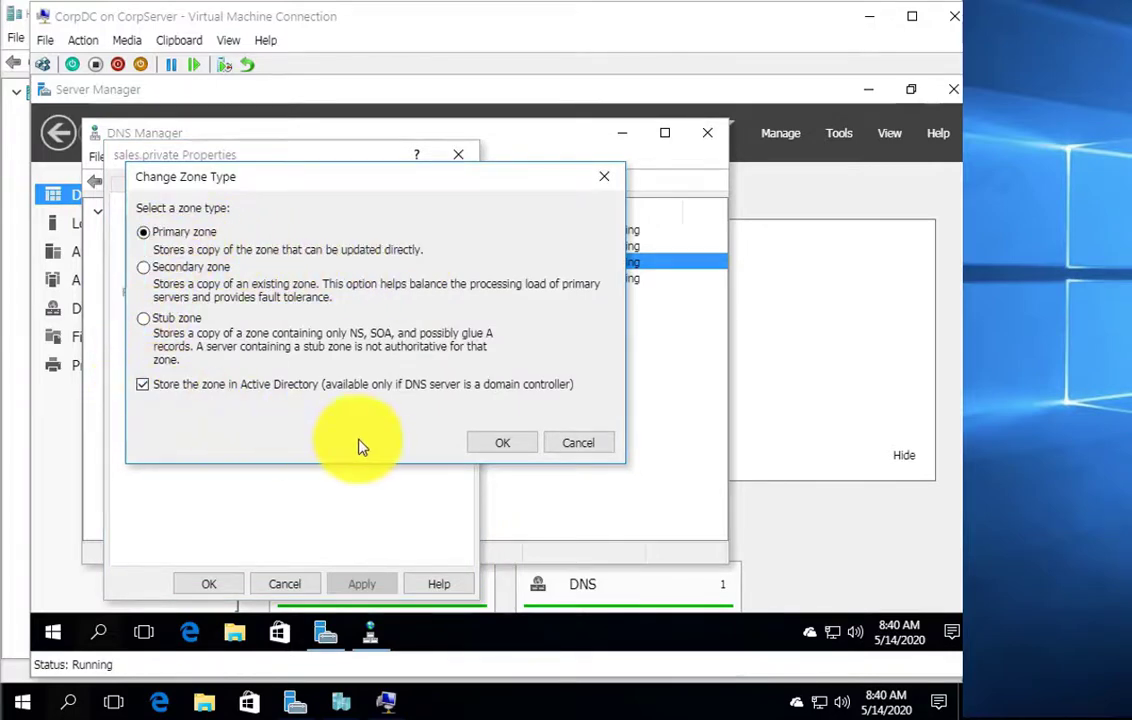
left_click(495, 445)
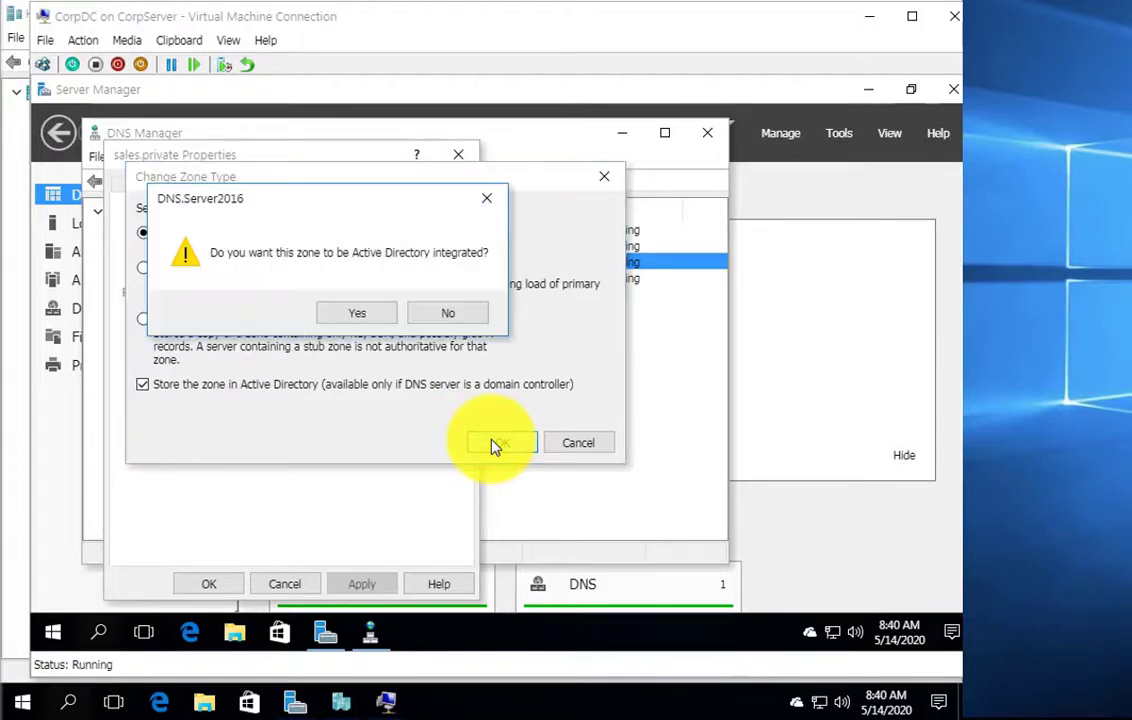
left_click(358, 313)
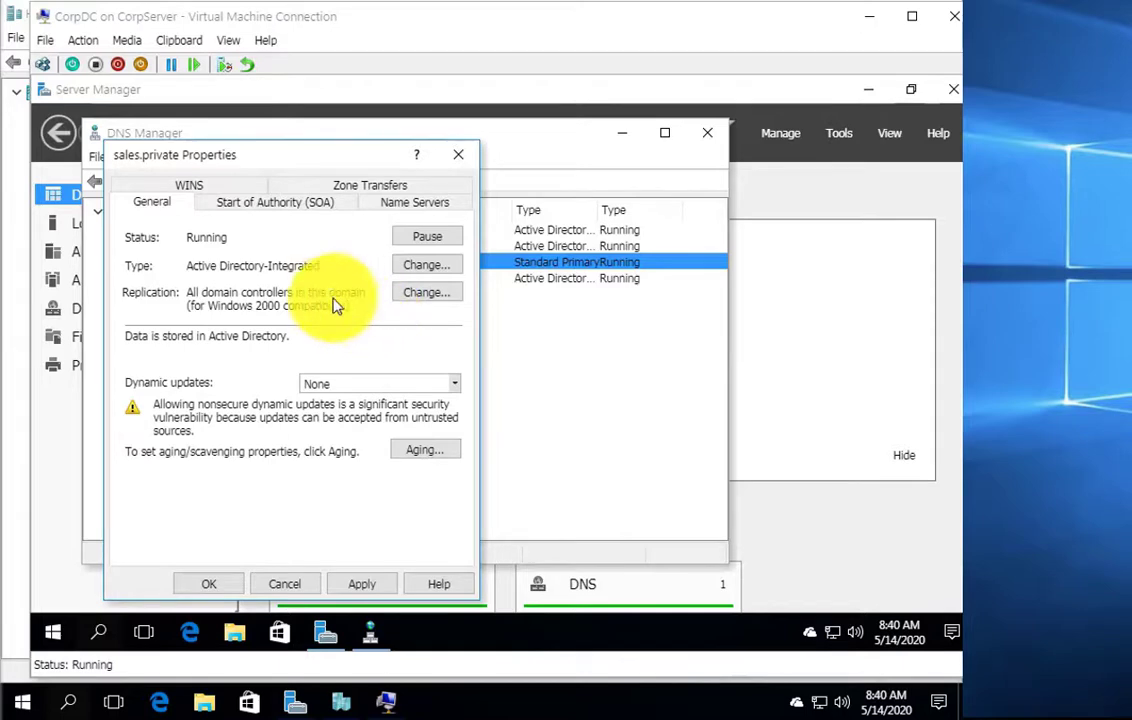
Step: Set the sales.private zone's replication scope to all DNS servers in the CorpNet.com domain, save its properties and close DNS Manager
left_click(425, 293)
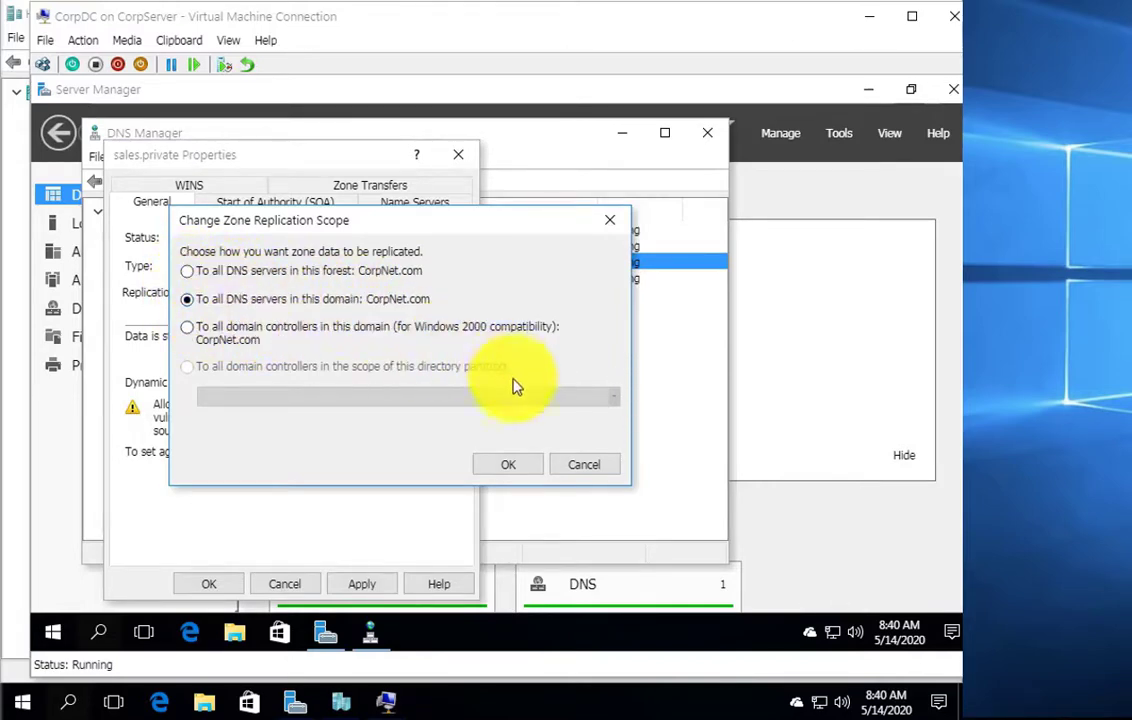
left_click(508, 466)
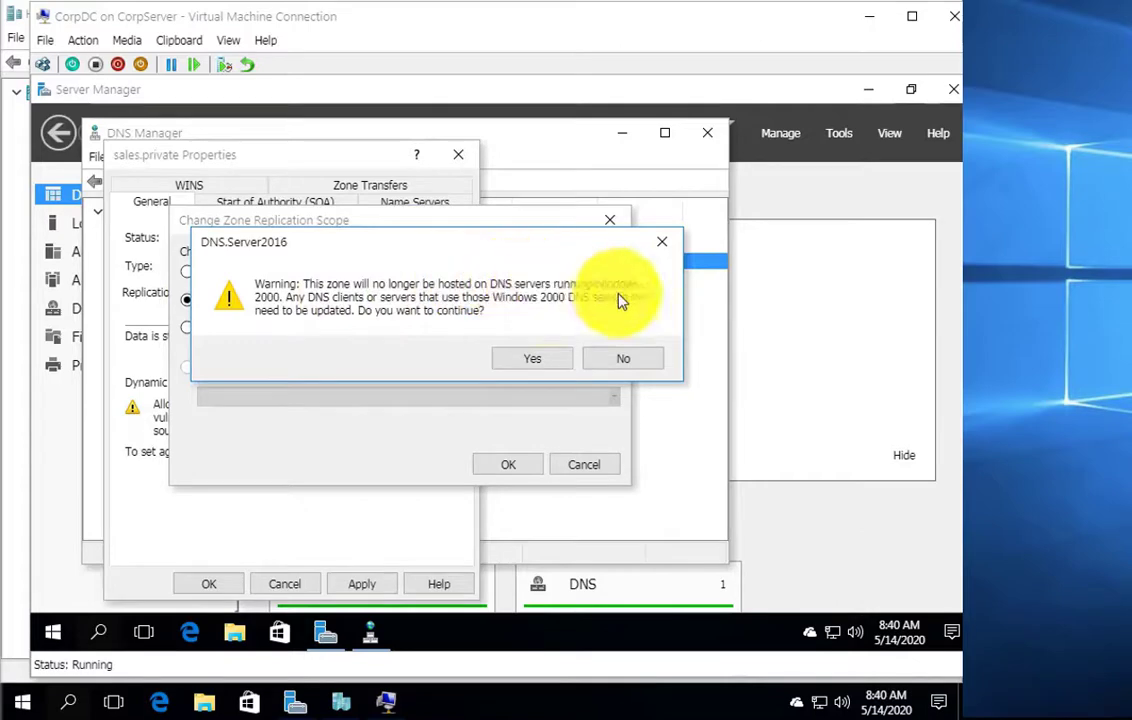
left_click(530, 359)
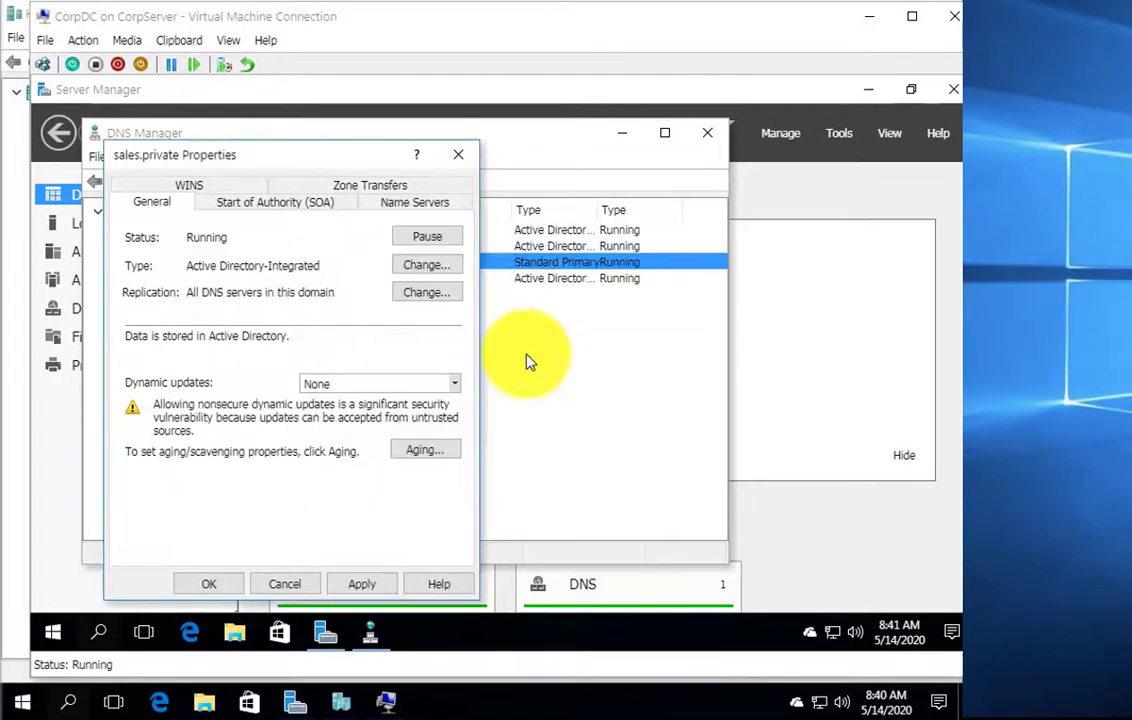
left_click(352, 586)
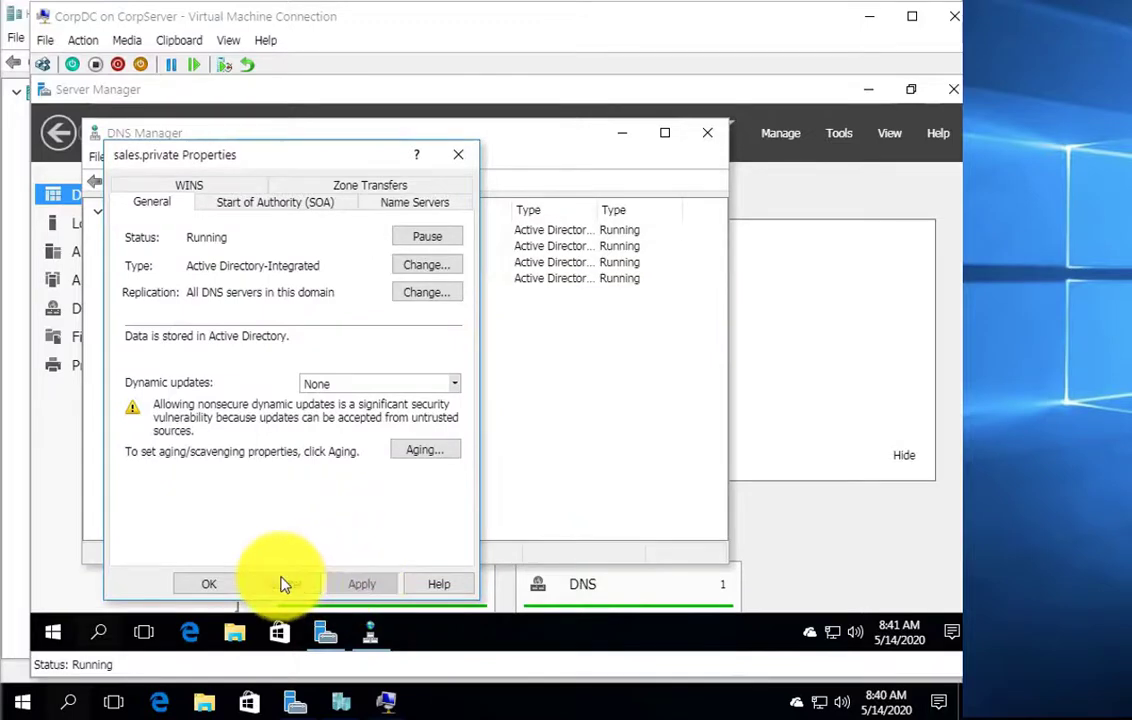
left_click(210, 586)
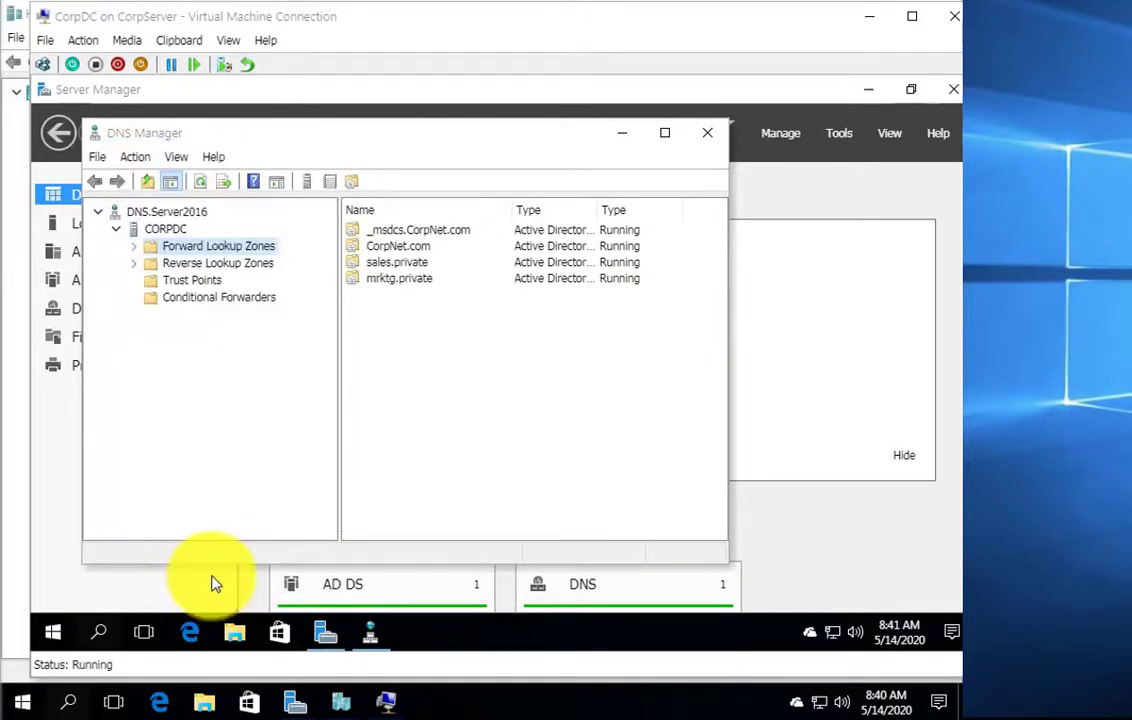
left_click(708, 135)
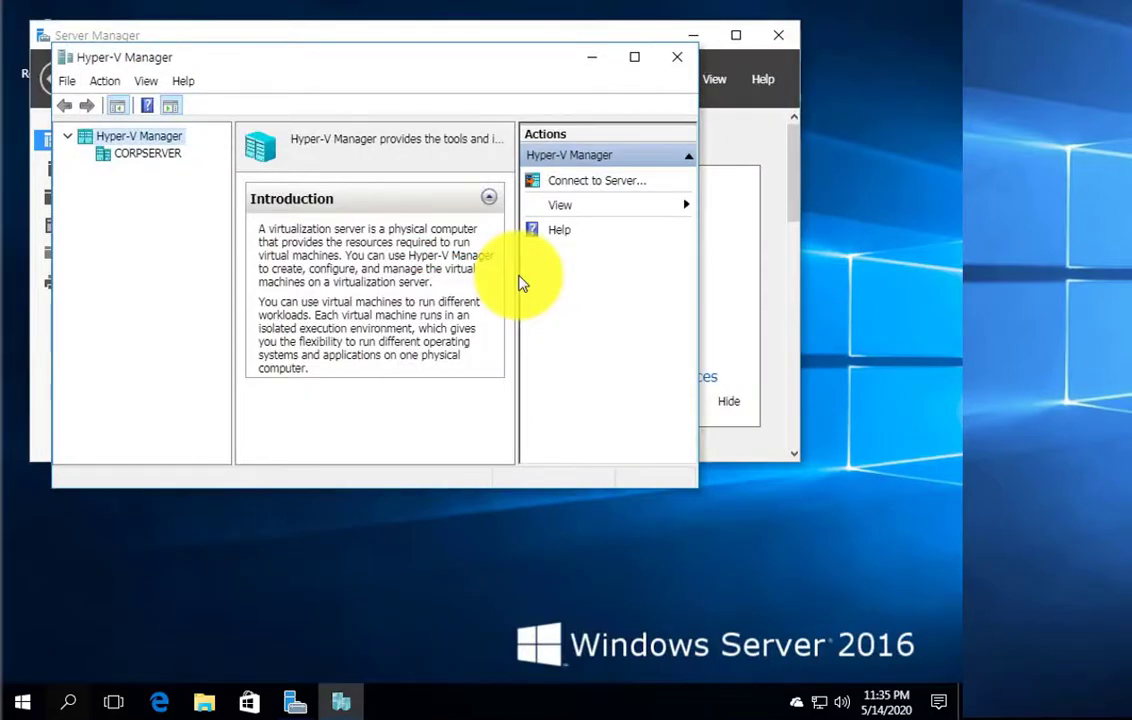
Step: Maximize Hyper-V Manager and connect to the CorpDC virtual machine hosted on CORPSERVER
left_click(634, 58)
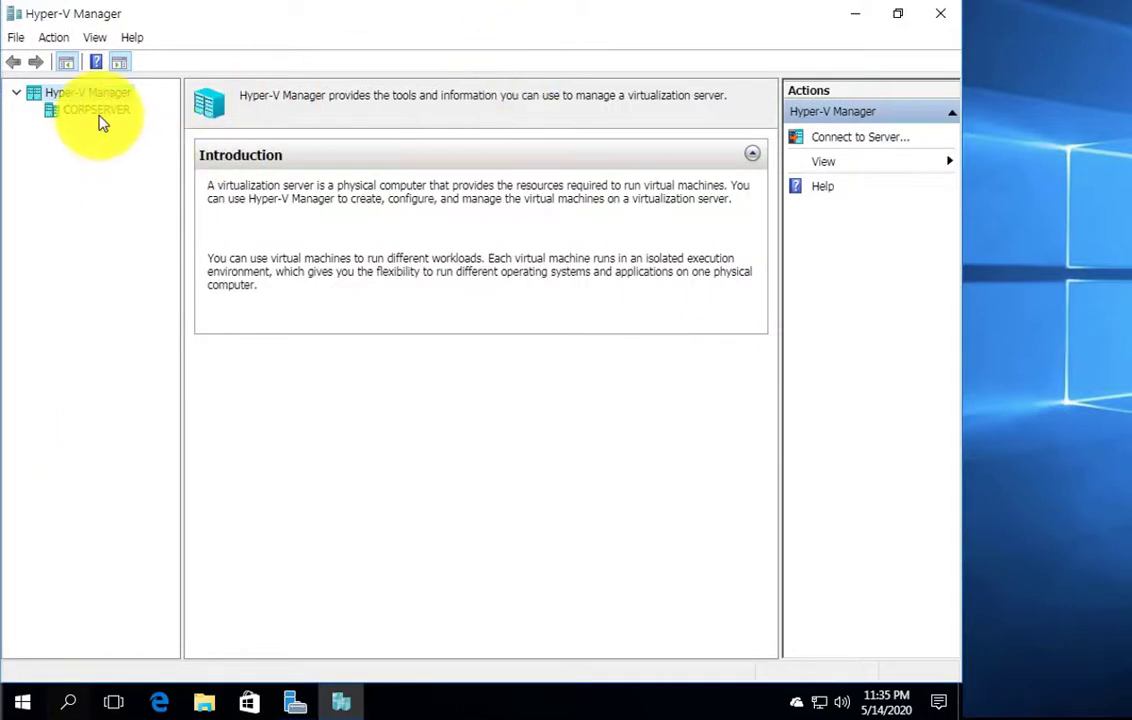
left_click(100, 120)
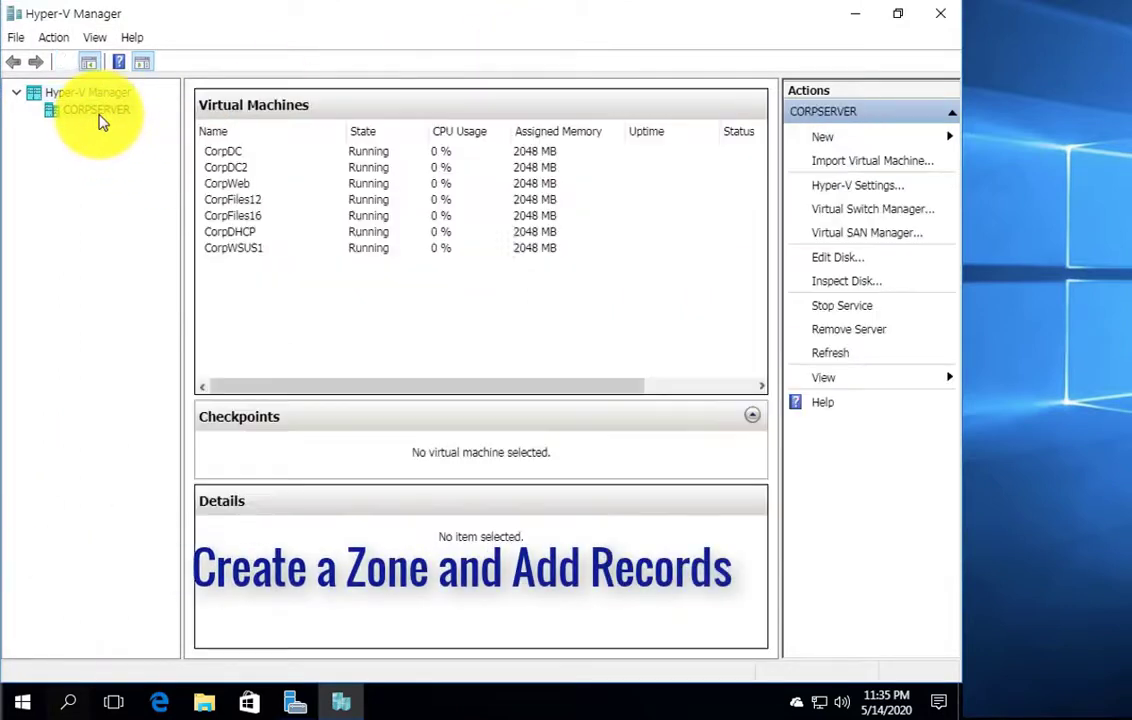
left_click(242, 158)
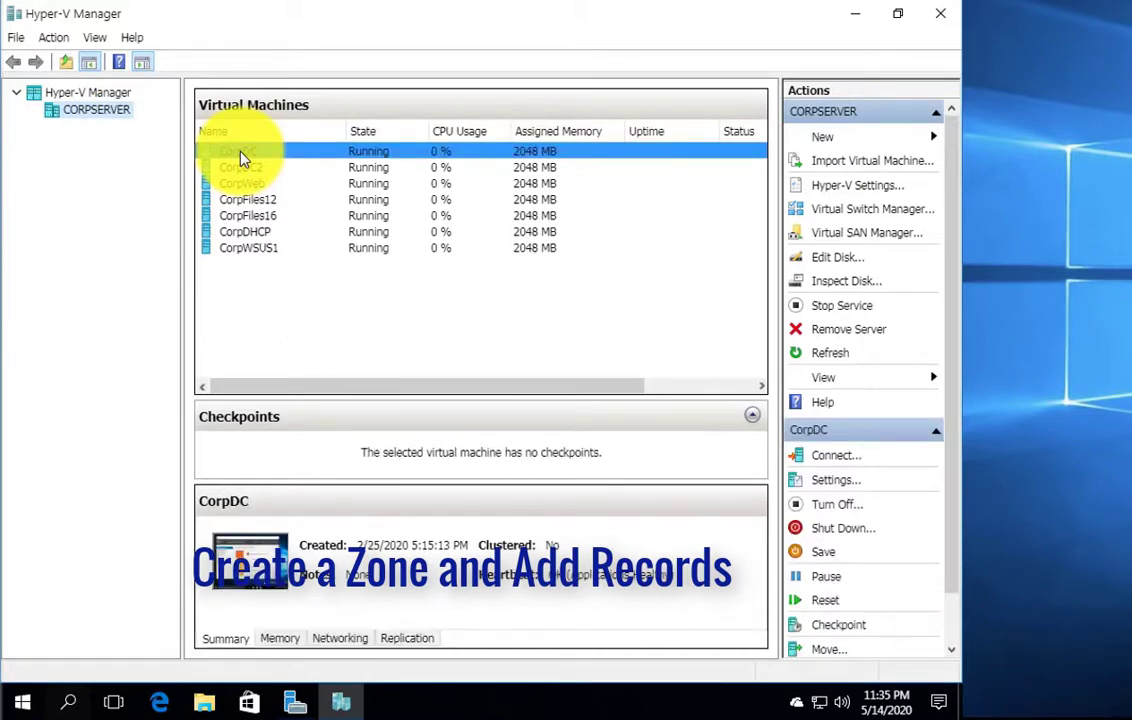
right_click(249, 160)
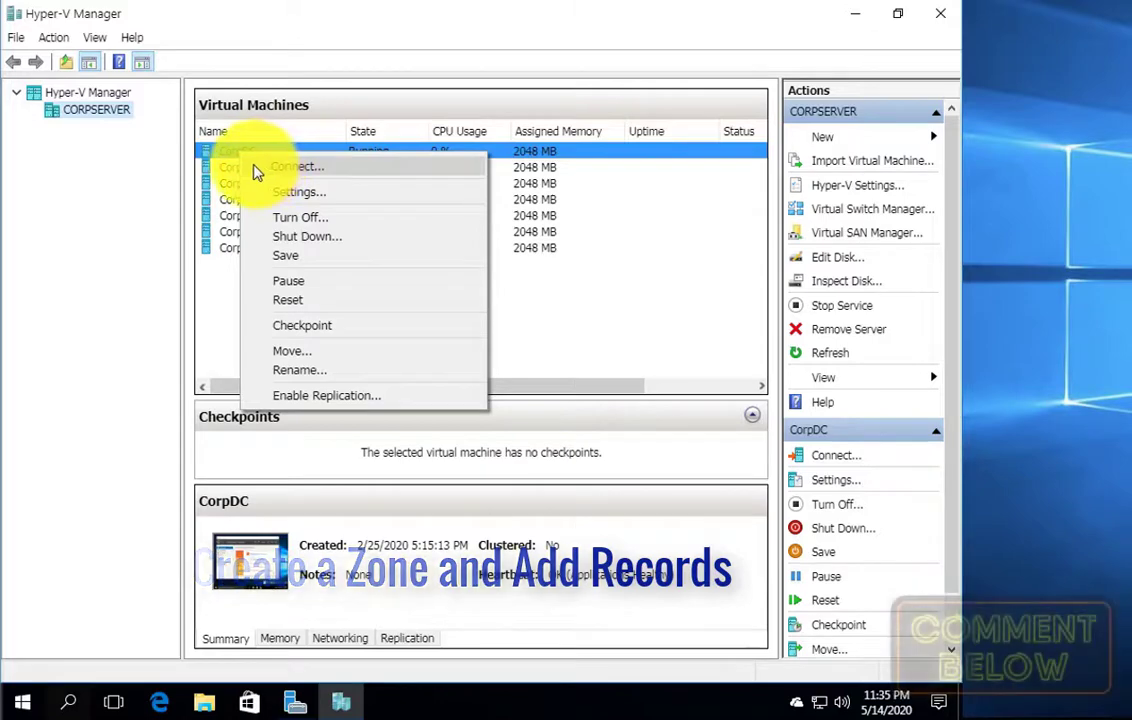
left_click(254, 168)
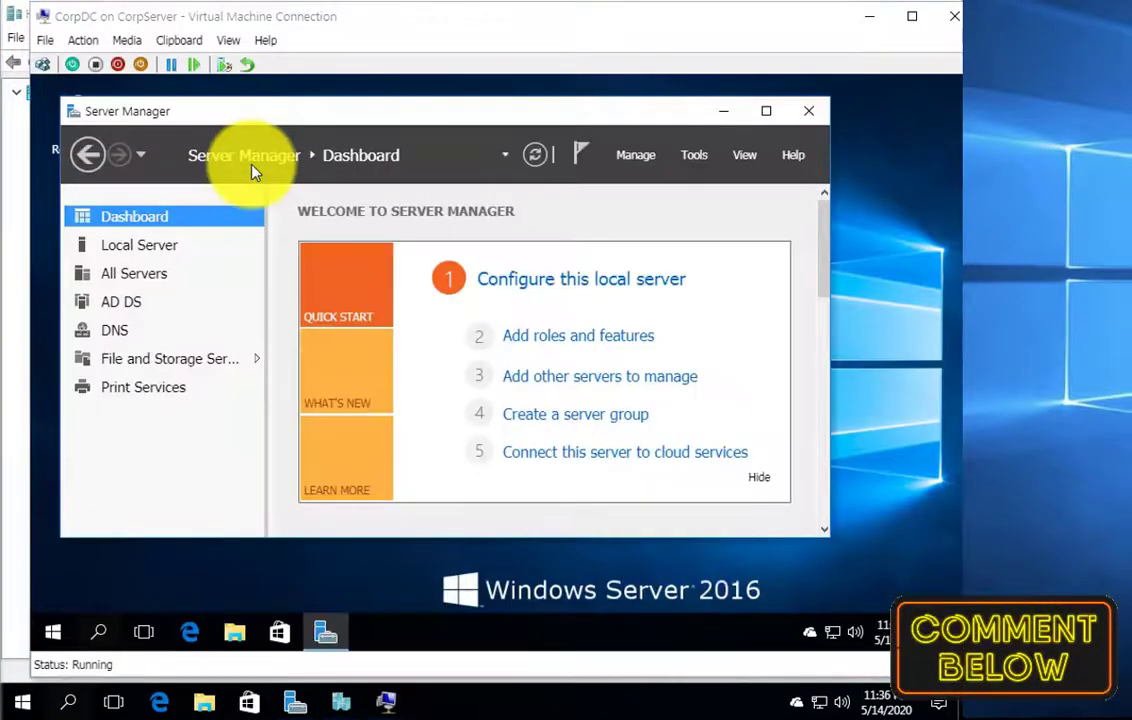
Step: Maximize Server Manager on CorpDC, launch DNS Manager and expand the CORPDC node
left_click(764, 121)
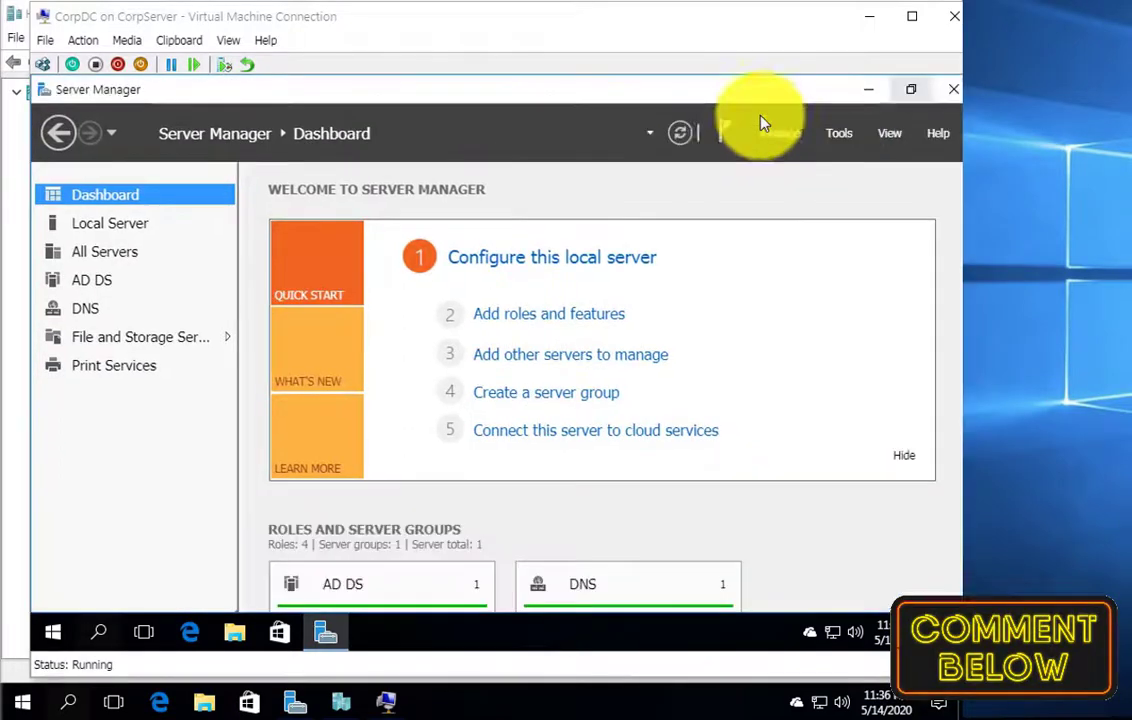
left_click(847, 146)
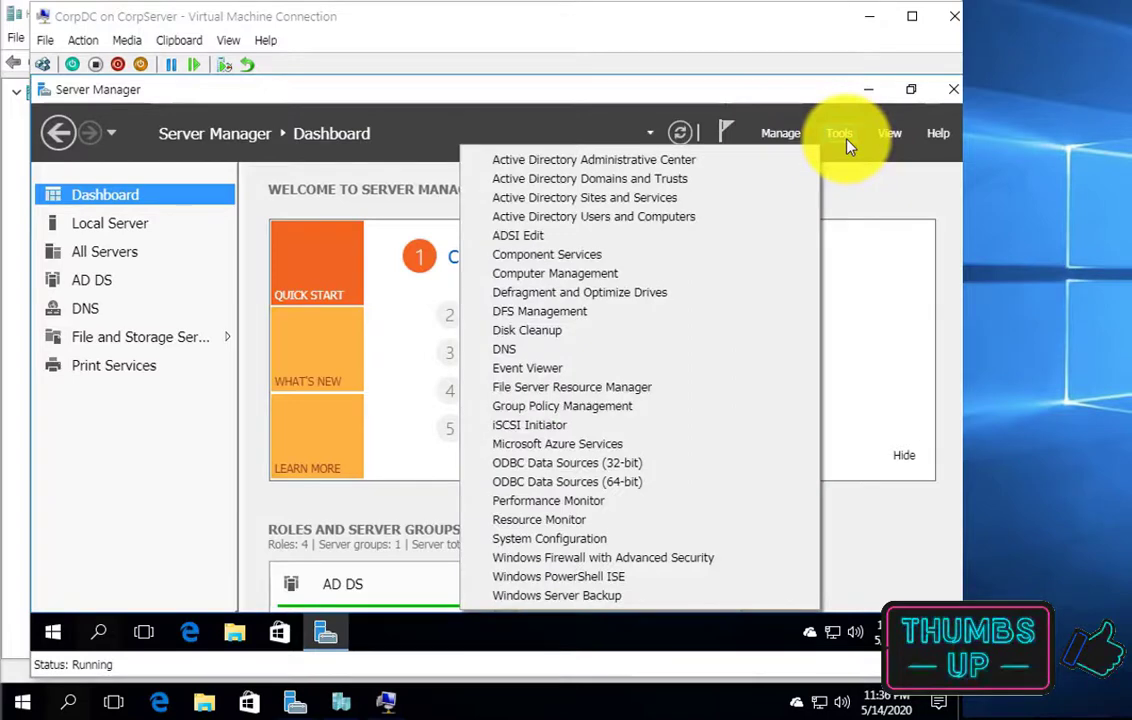
left_click(505, 351)
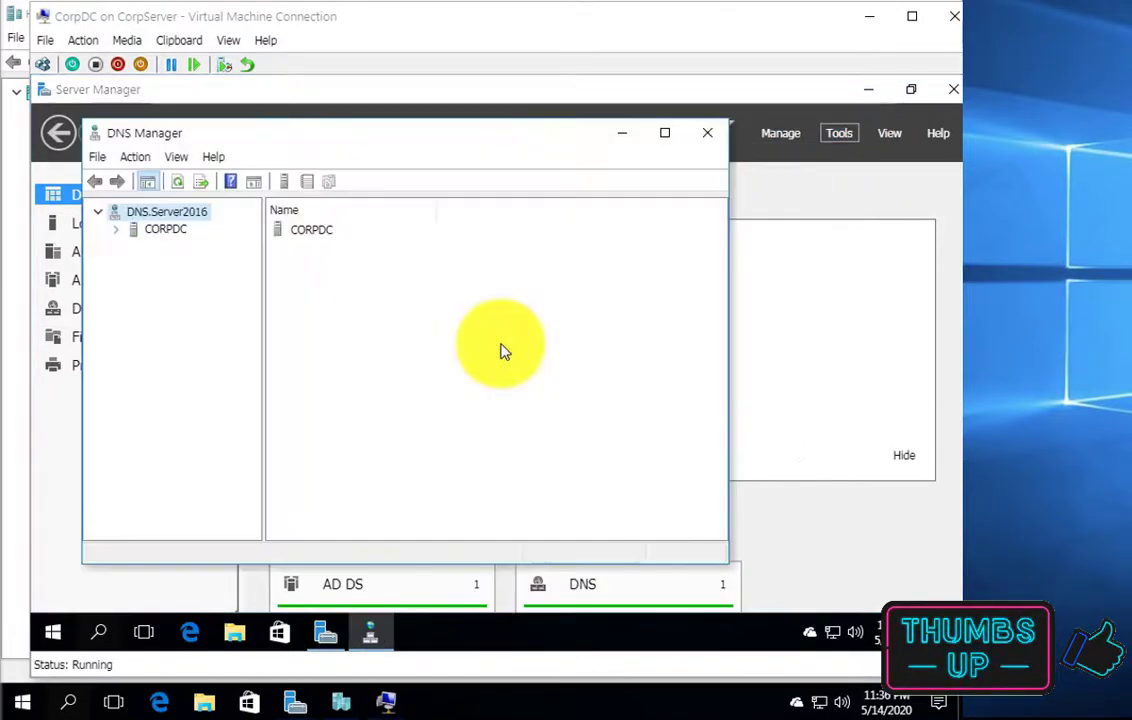
left_click(130, 231)
double_click(123, 232)
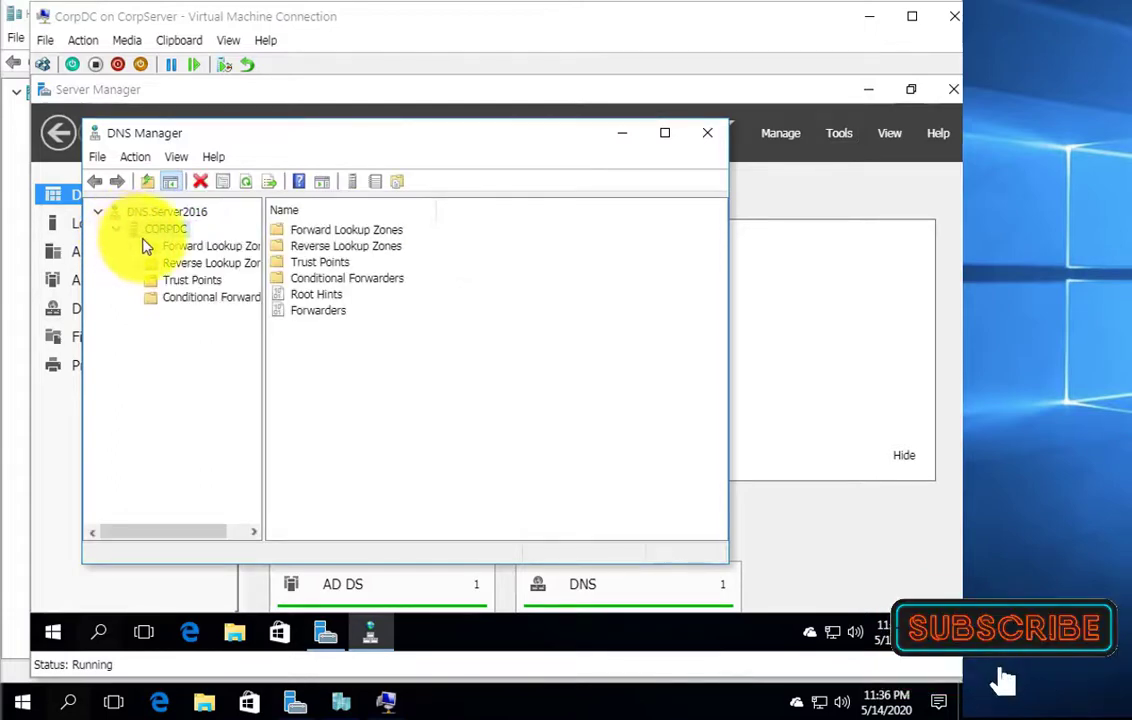
Step: Start a new IPv4 reverse lookup zone as an Active Directory-stored primary zone replicated to all DNS servers in the CorpNet.com domain
left_click(180, 265)
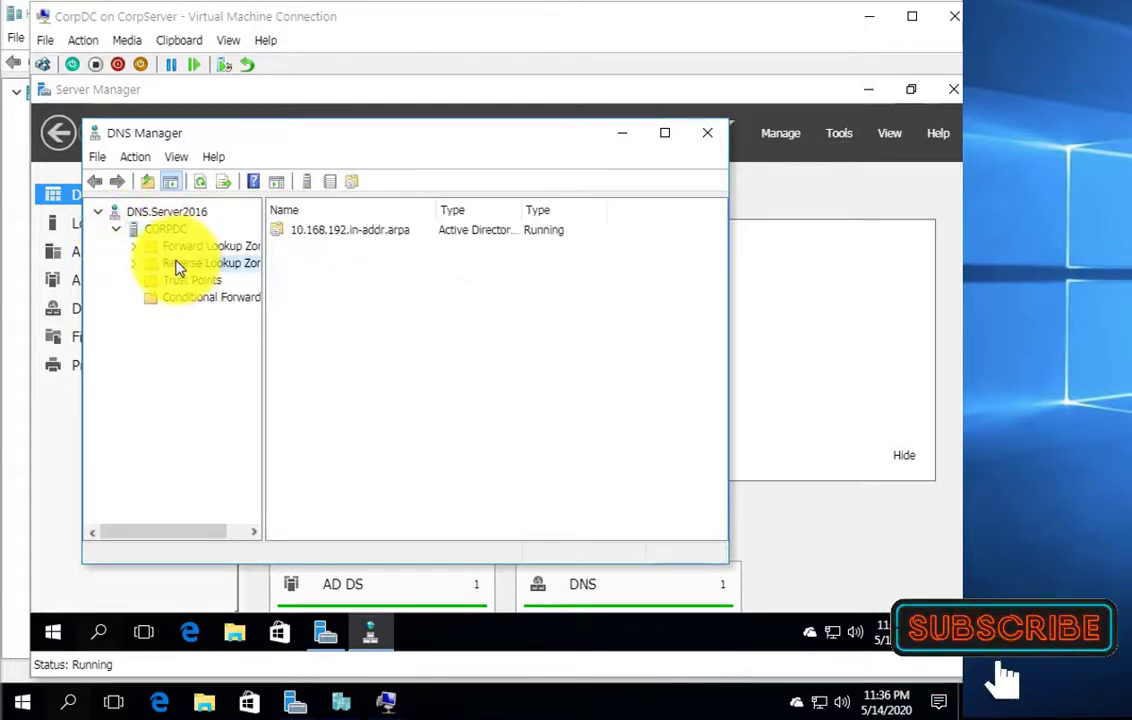
right_click(178, 266)
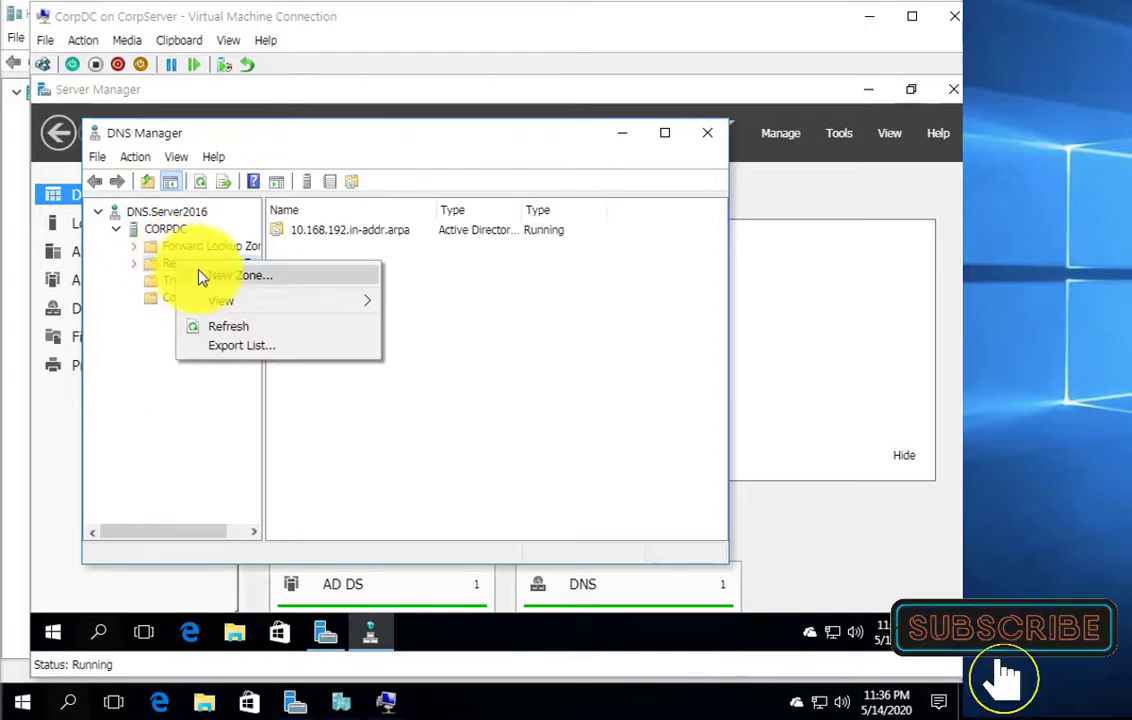
left_click(203, 277)
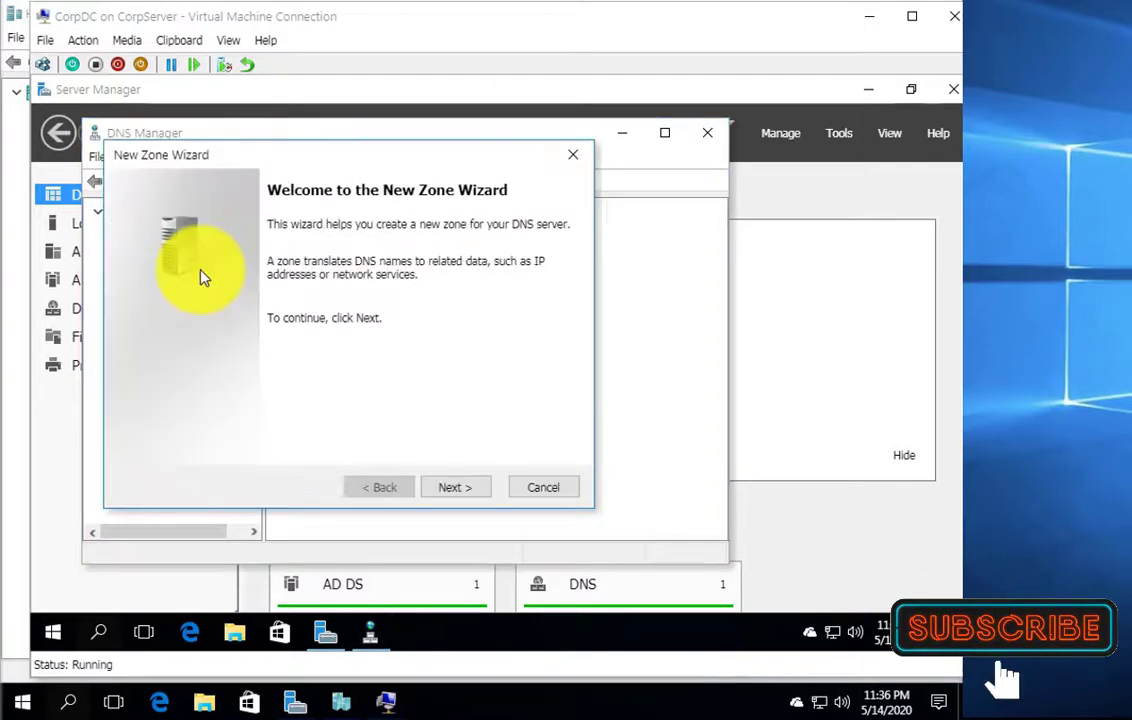
left_click(453, 487)
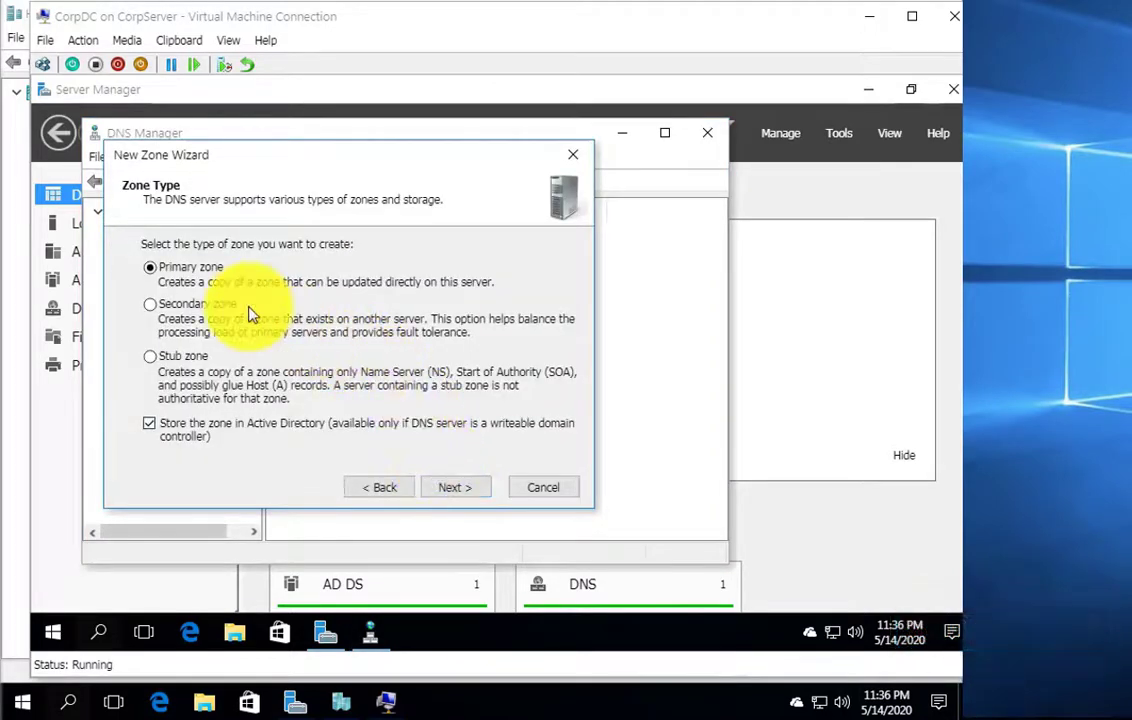
left_click(455, 488)
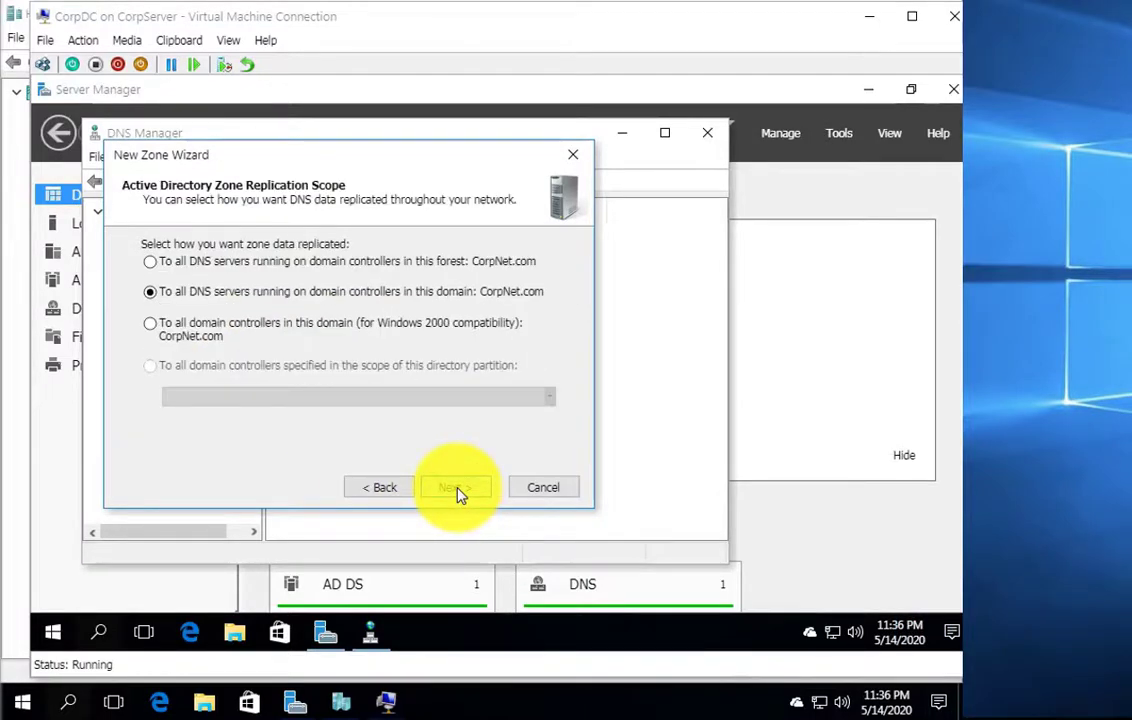
left_click(456, 490)
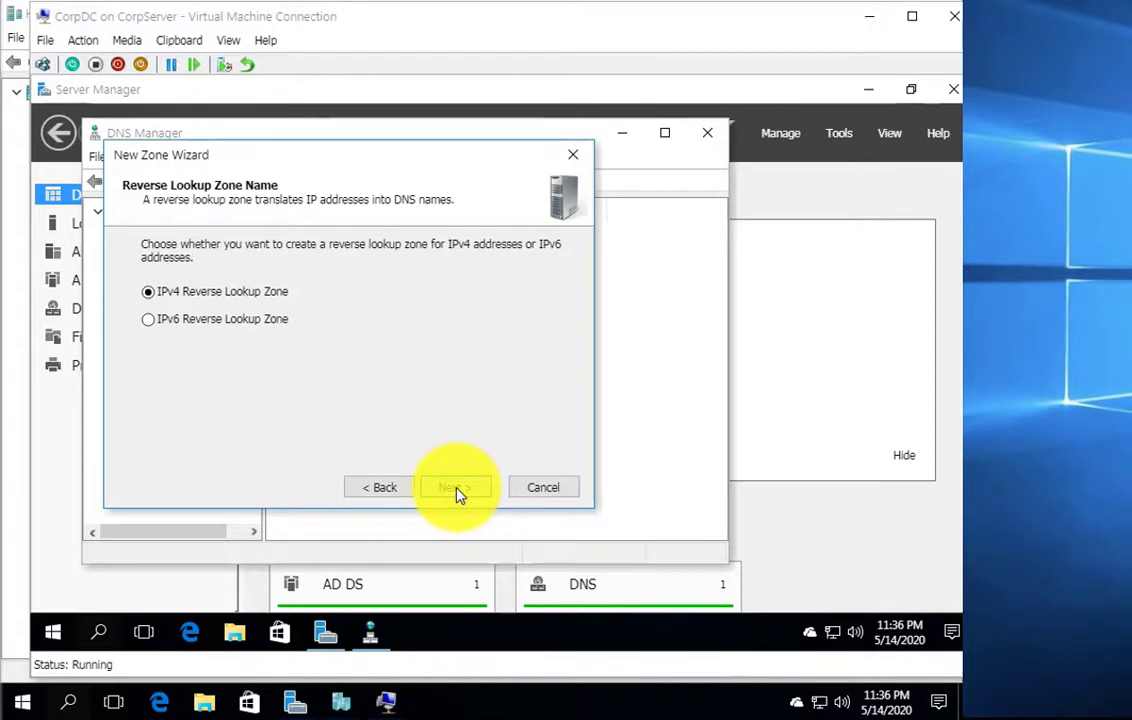
left_click(456, 490)
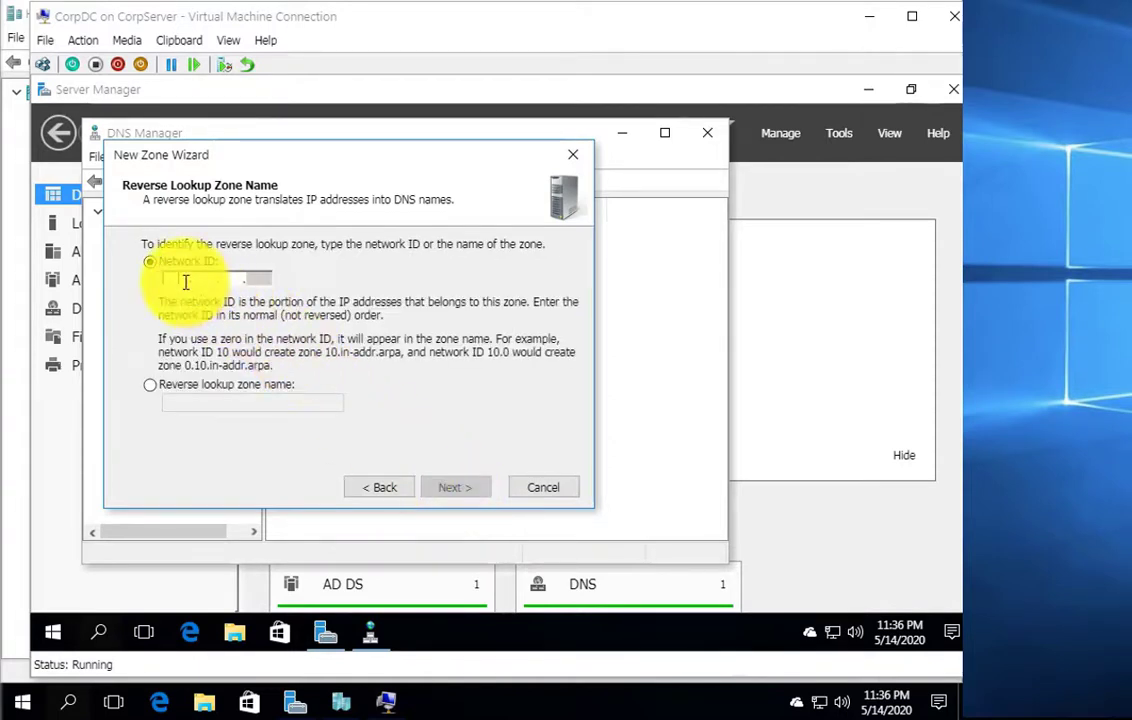
Step: Give the reverse lookup zone network ID 192.168.0, allow only secure dynamic updates and finish creating the zone
type("192")
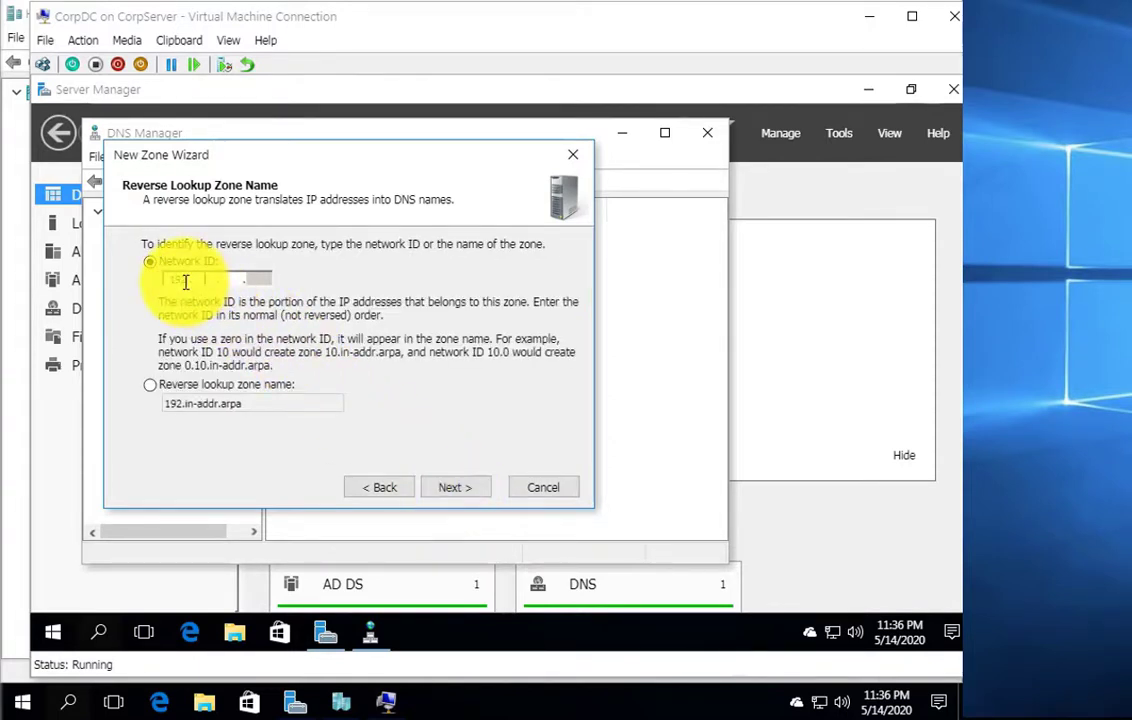
type("168 .")
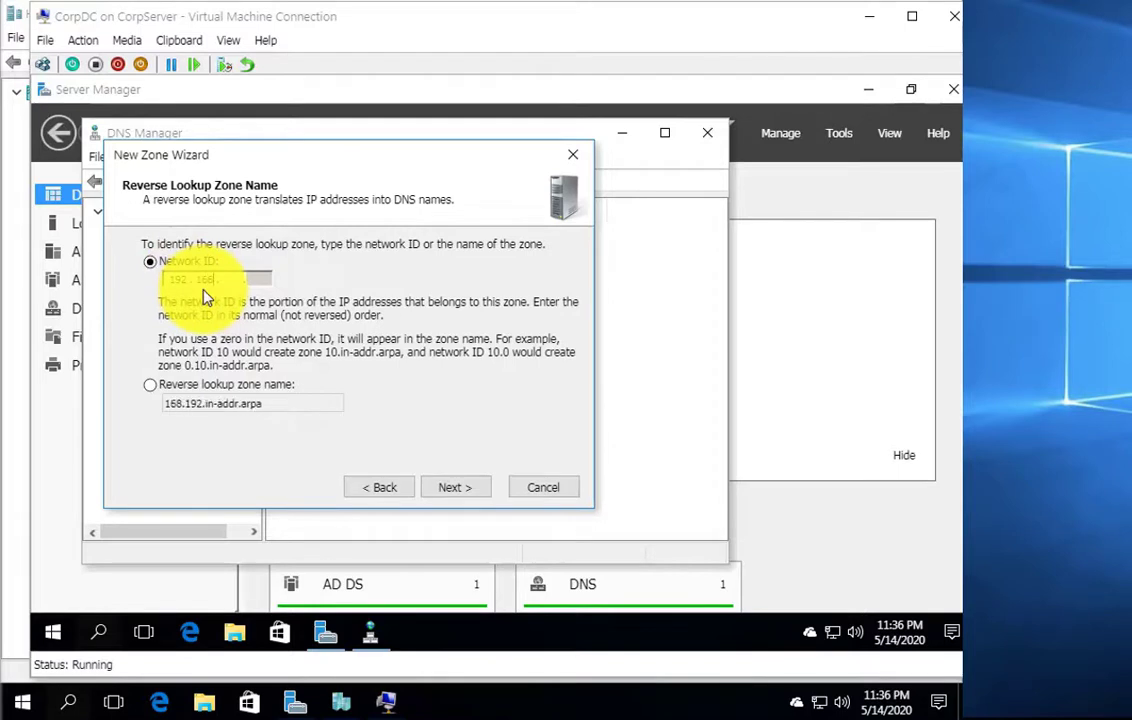
type("0 .")
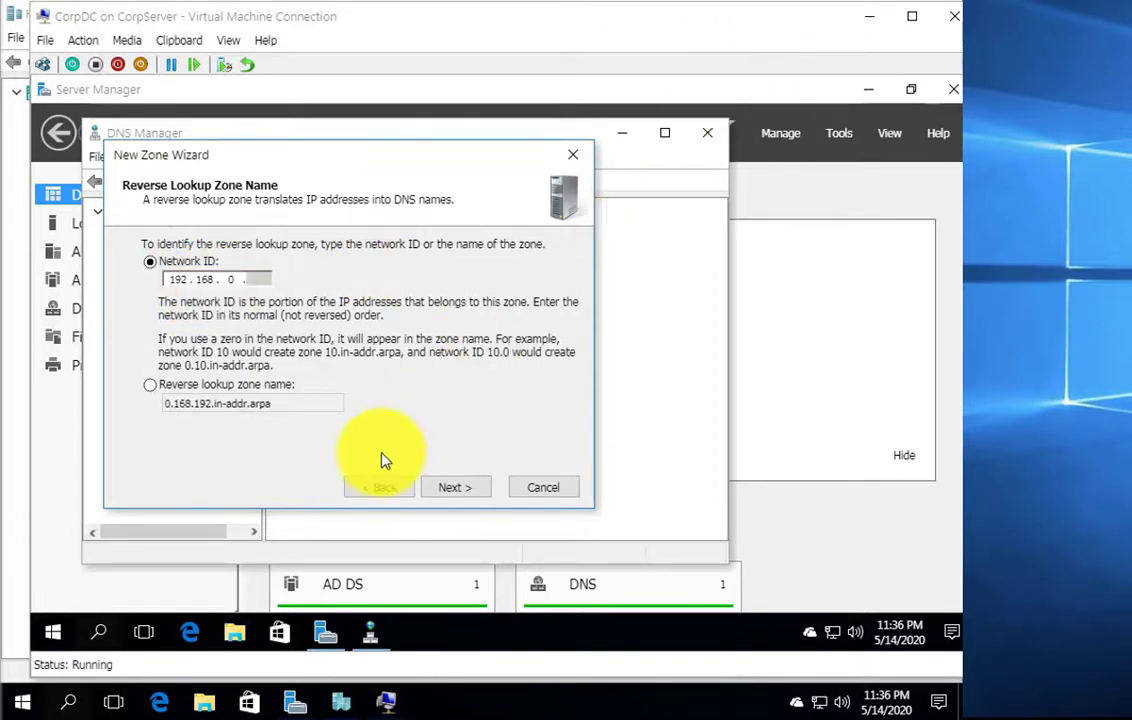
left_click(430, 489)
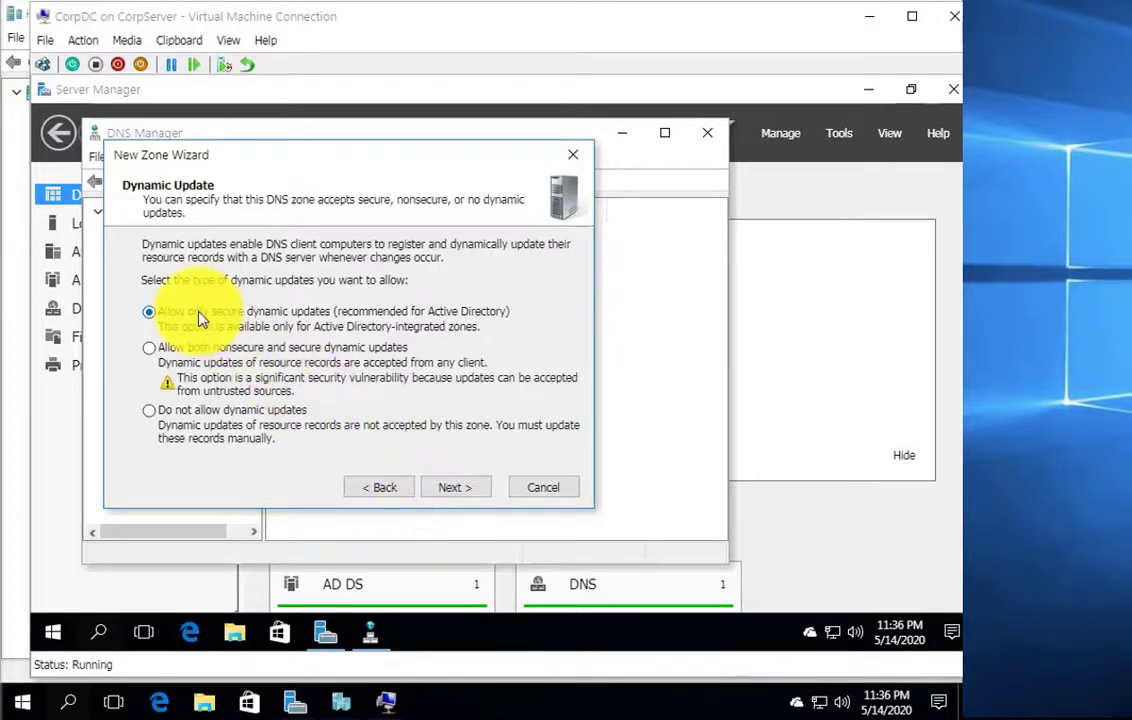
left_click(447, 488)
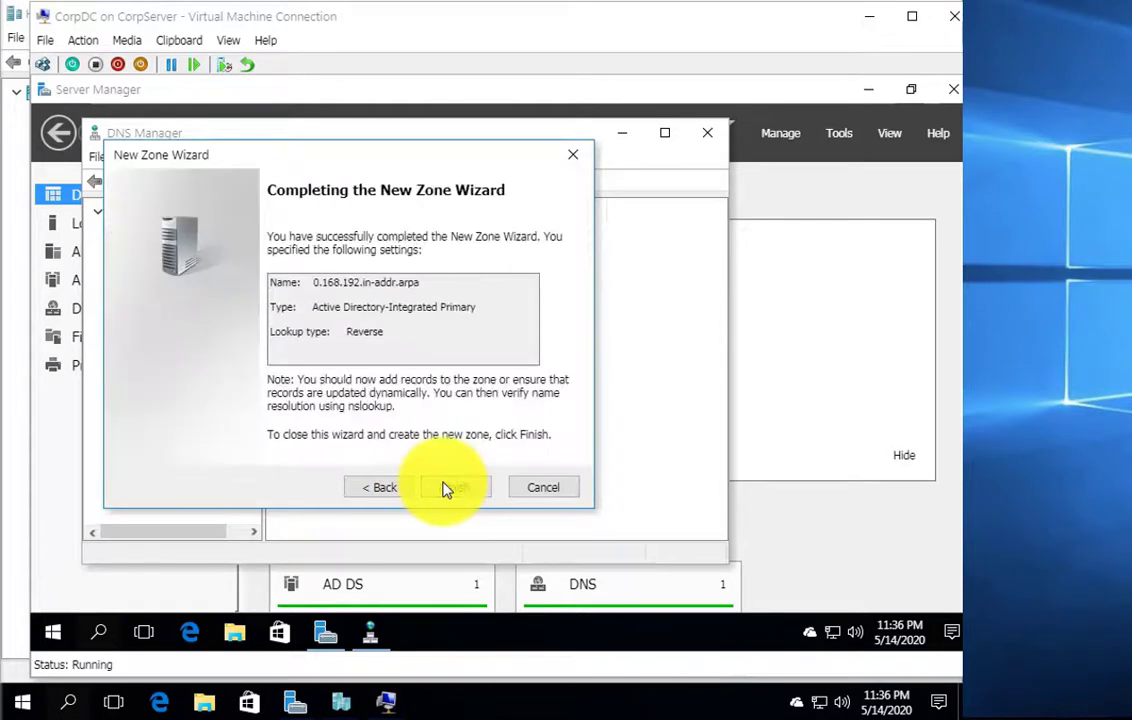
left_click(447, 488)
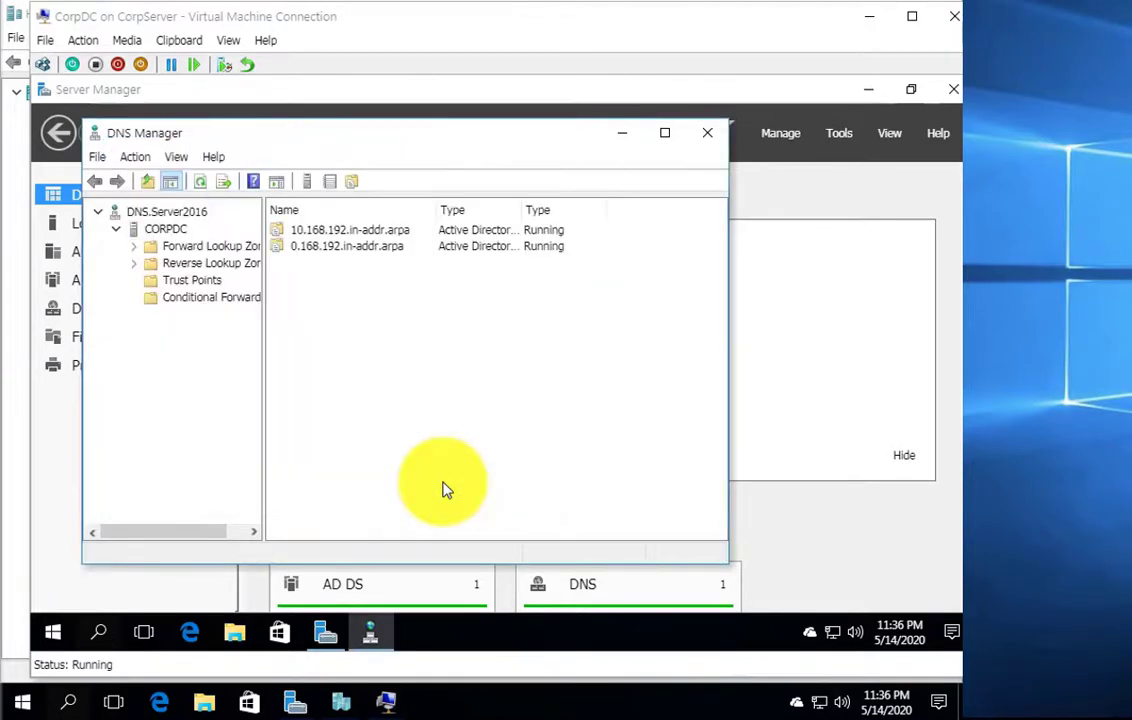
Step: Widen the DNS console tree, show the records of the CorpNet.com forward lookup zone and maximize DNS Manager
left_click(310, 232)
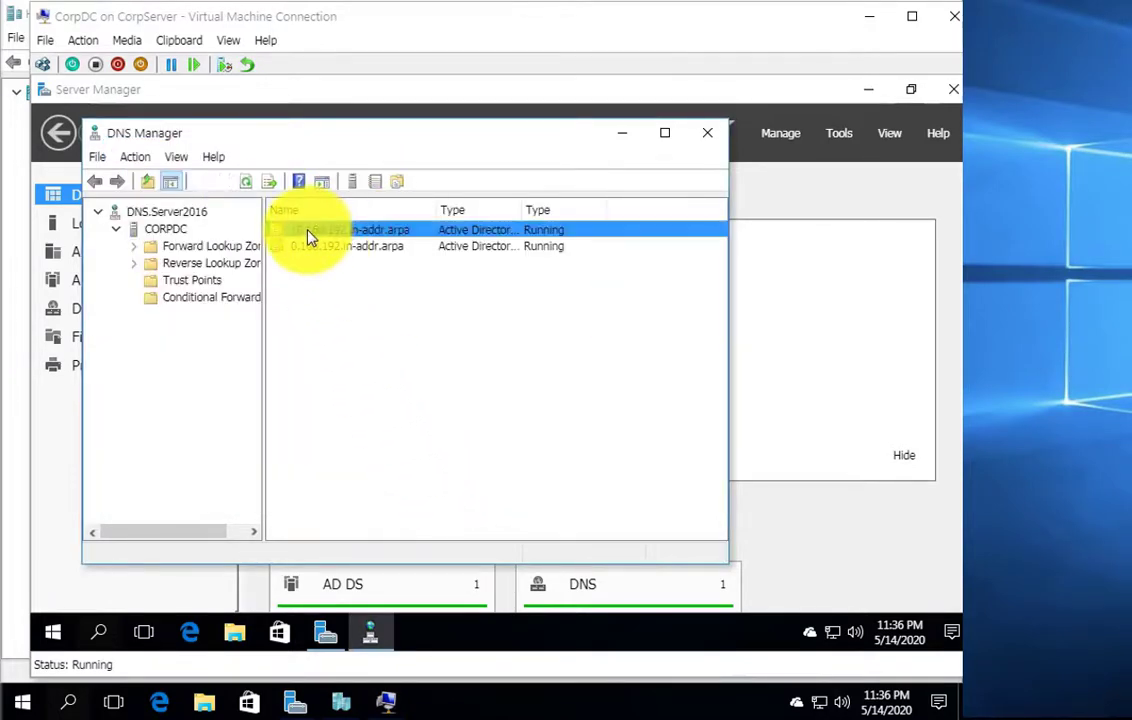
left_click(312, 245)
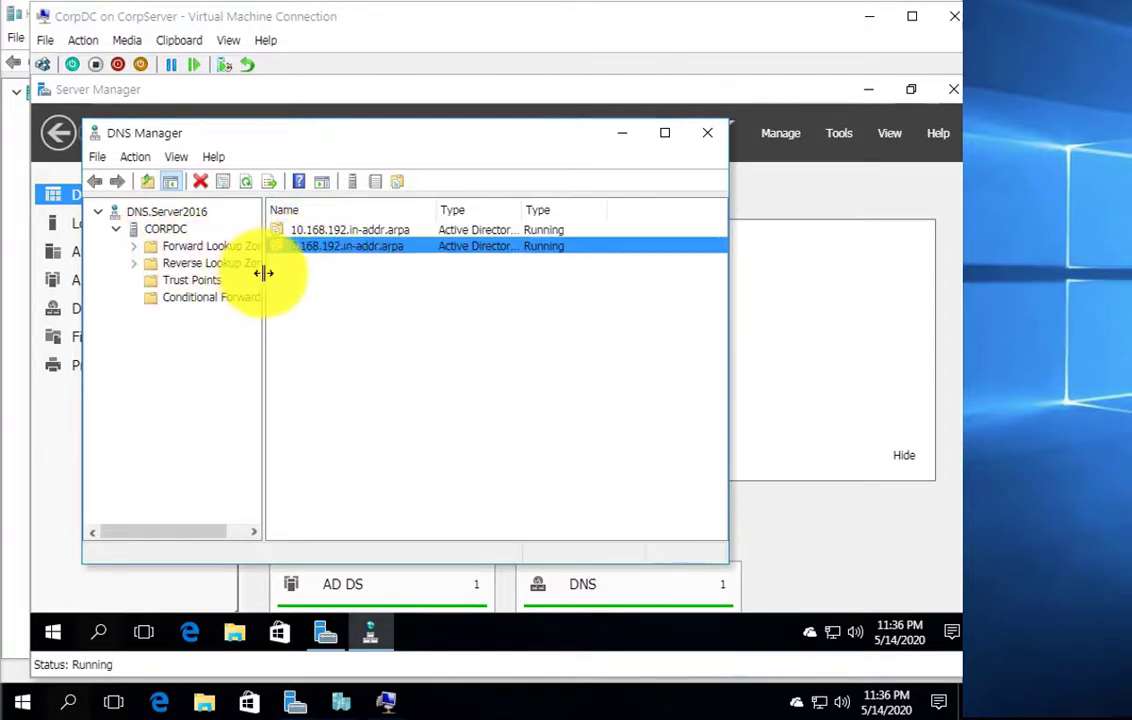
left_click_drag(259, 270, 326, 280)
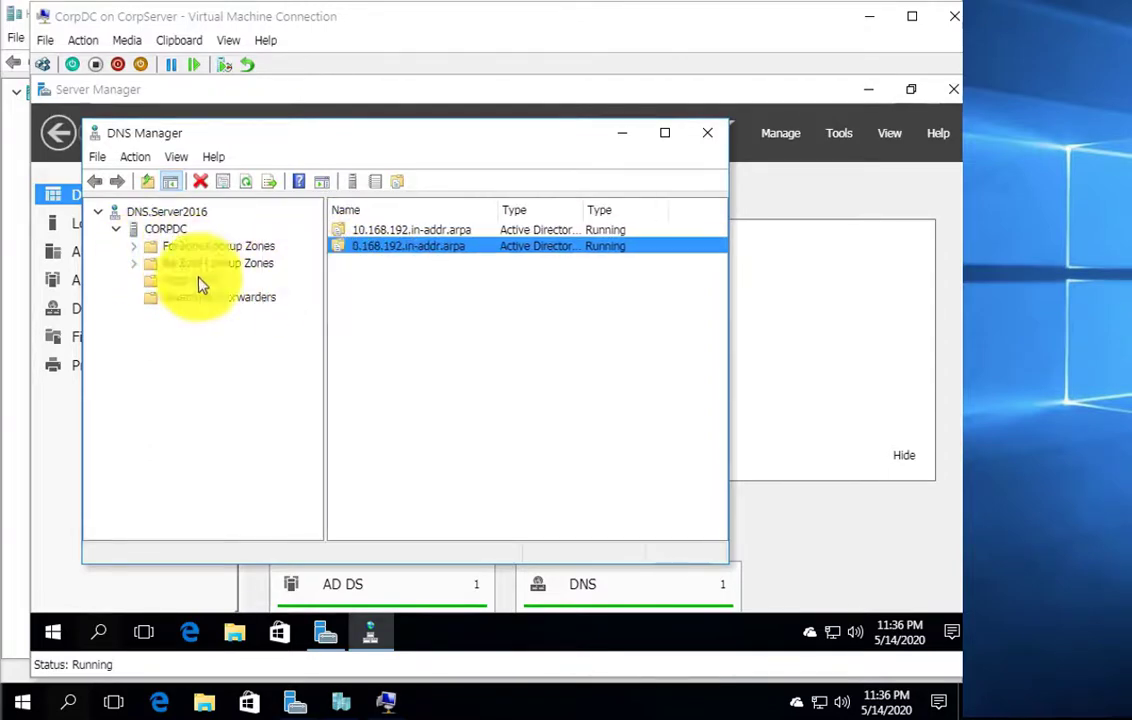
left_click(134, 247)
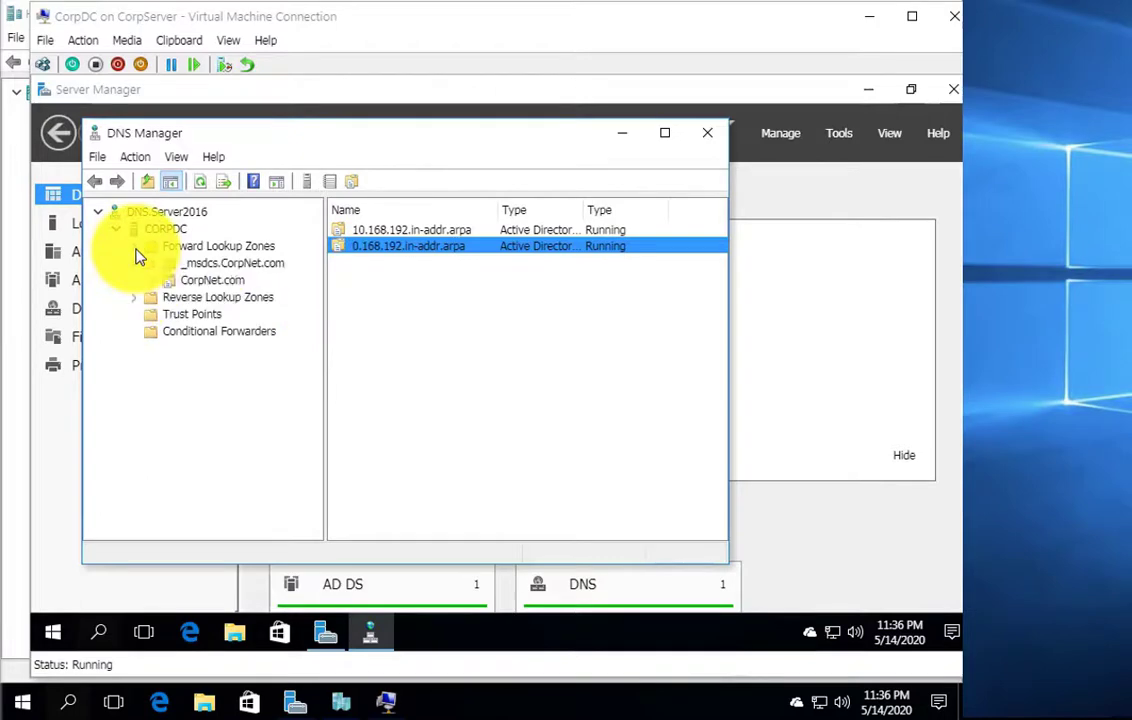
left_click(197, 285)
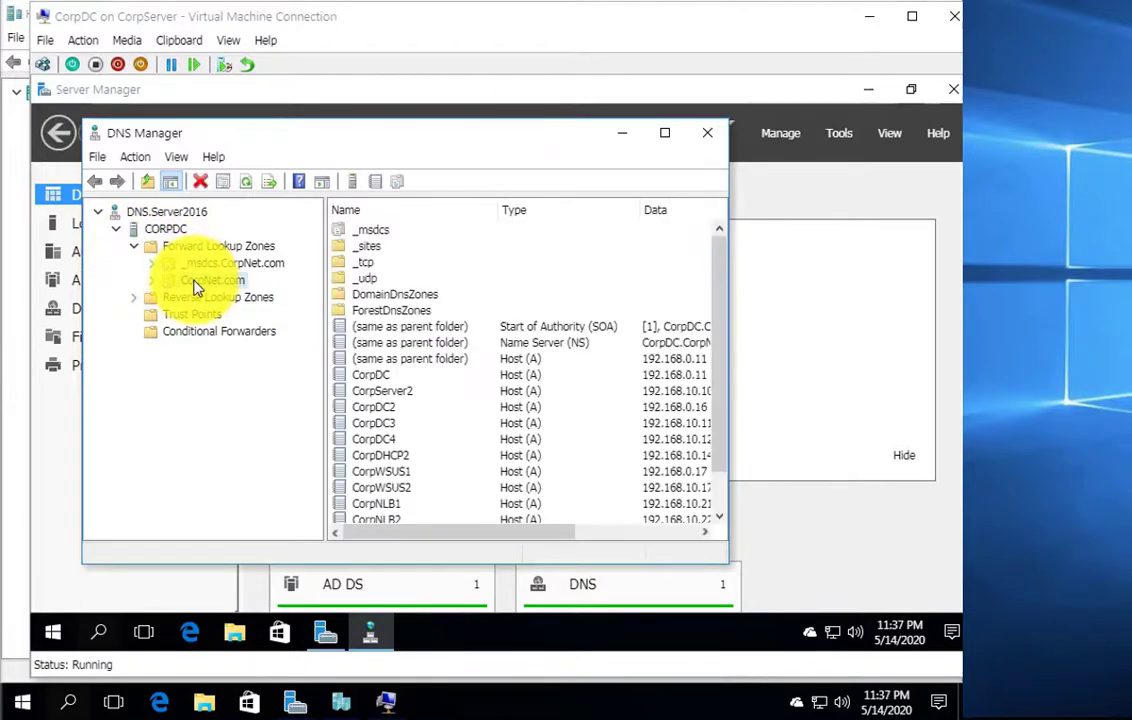
right_click(197, 285)
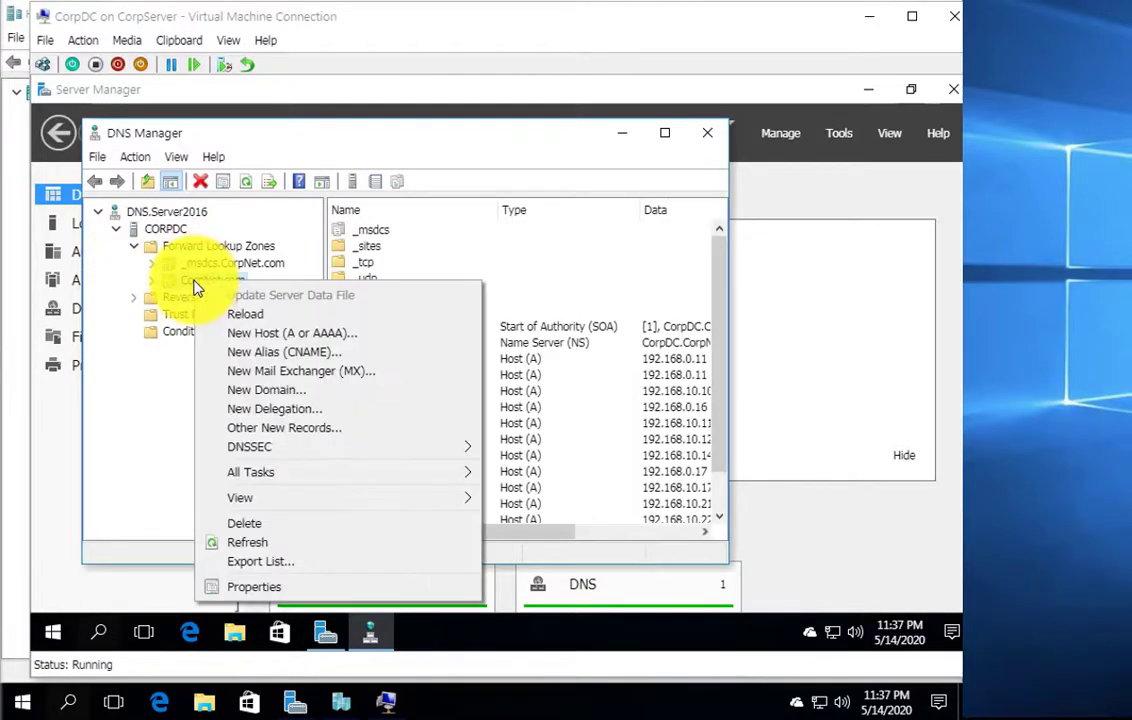
left_click(664, 133)
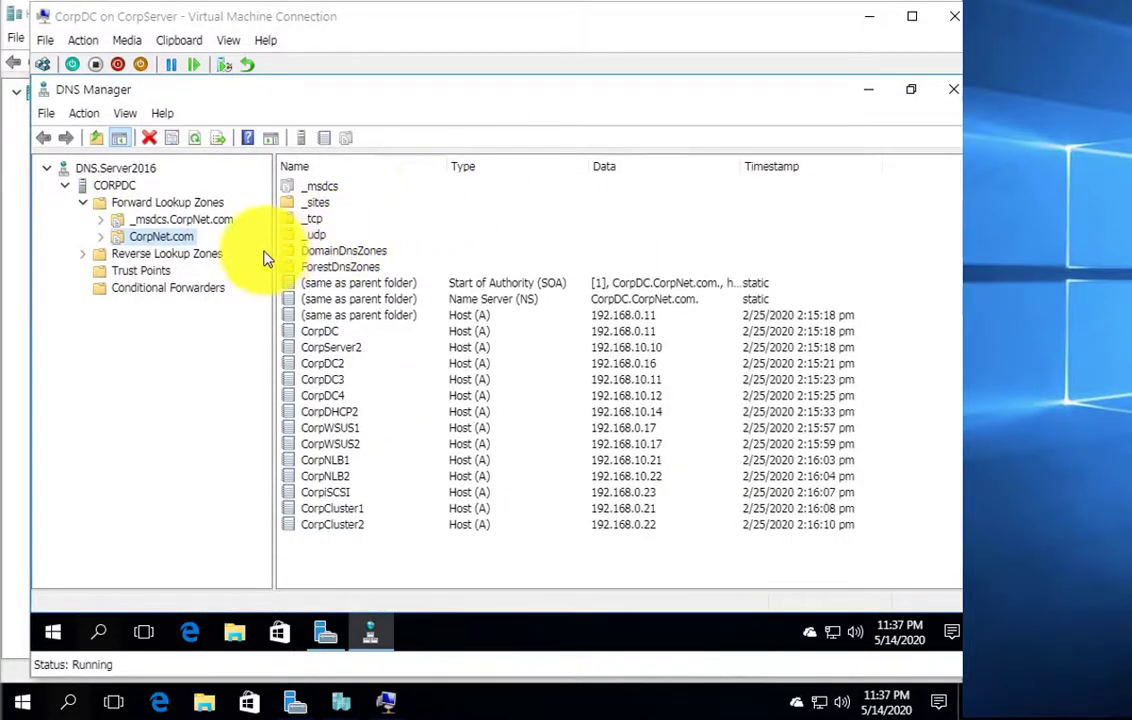
Step: Add a host record named CorpServer with IP address 192.168.0.10 and an associated PTR record to the CorpNet.com zone
right_click(182, 241)
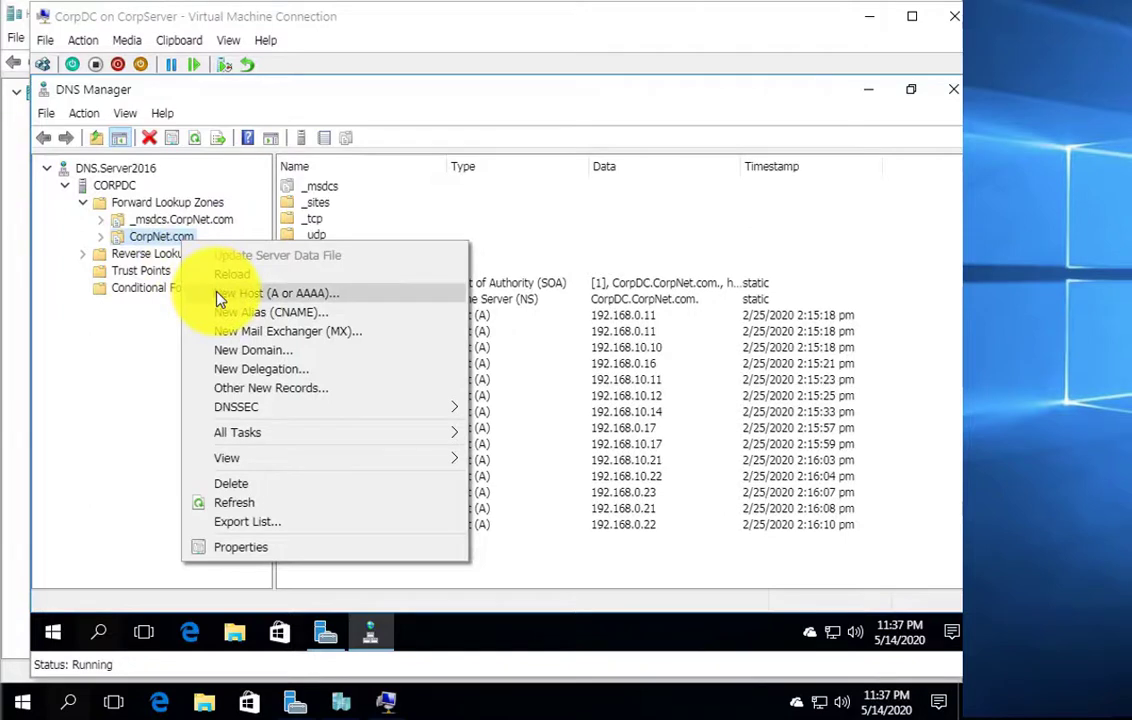
left_click(220, 295)
left_click(200, 229)
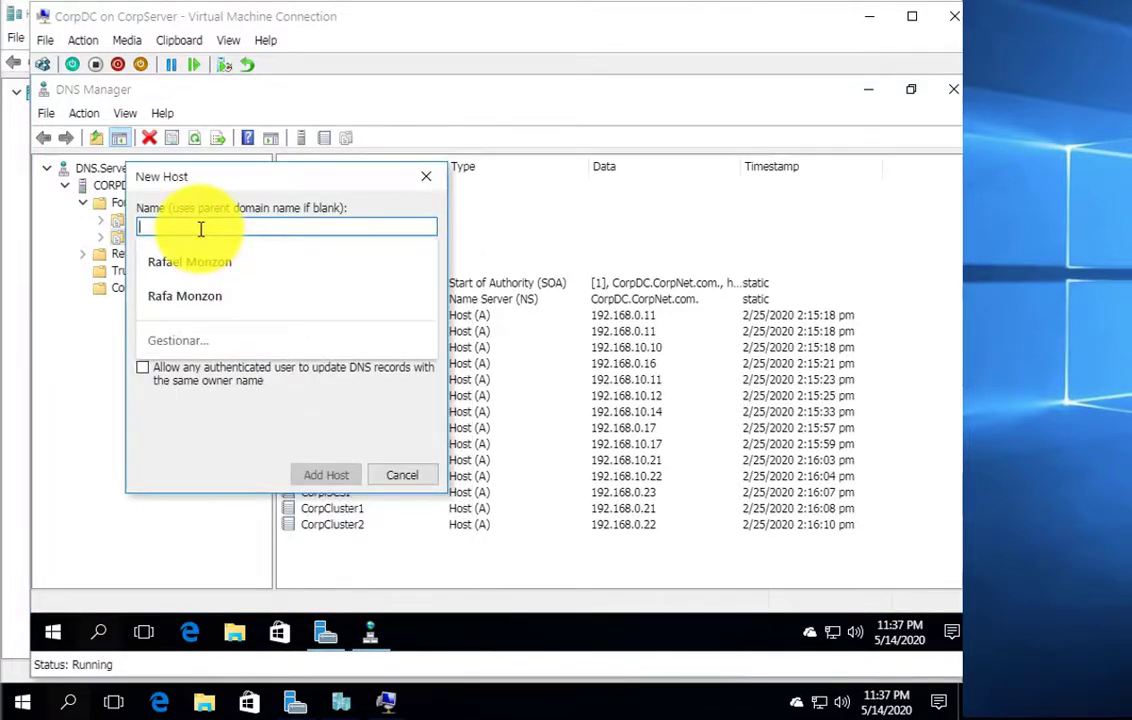
type("Co")
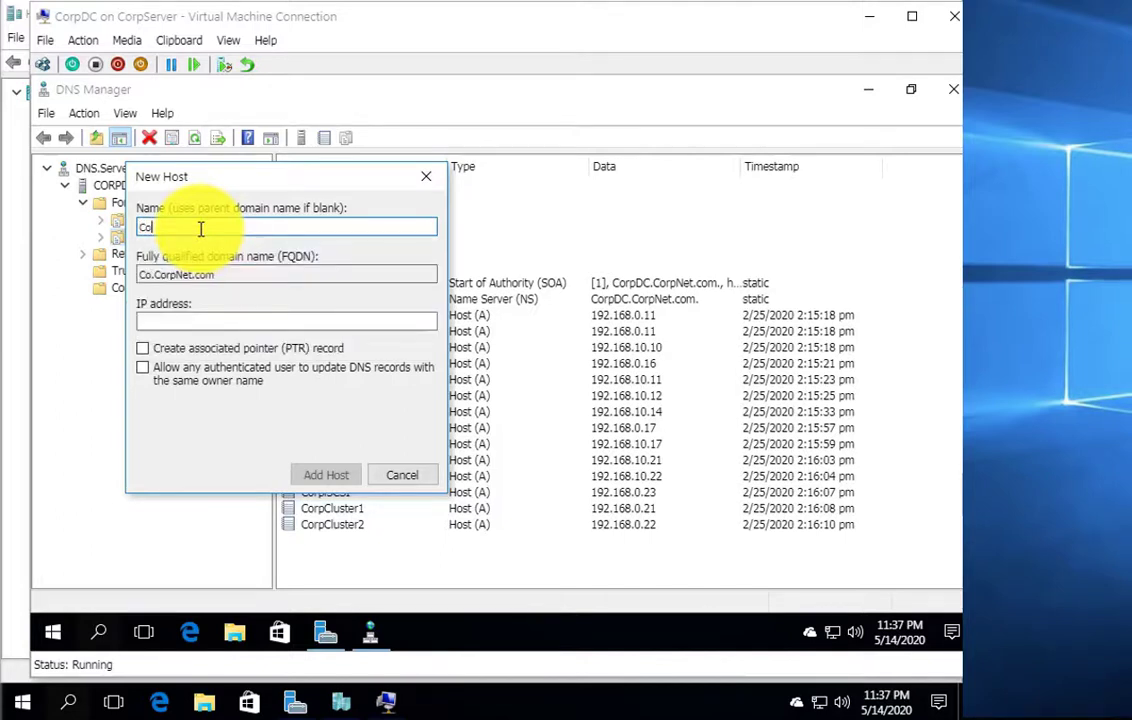
type("rpSer")
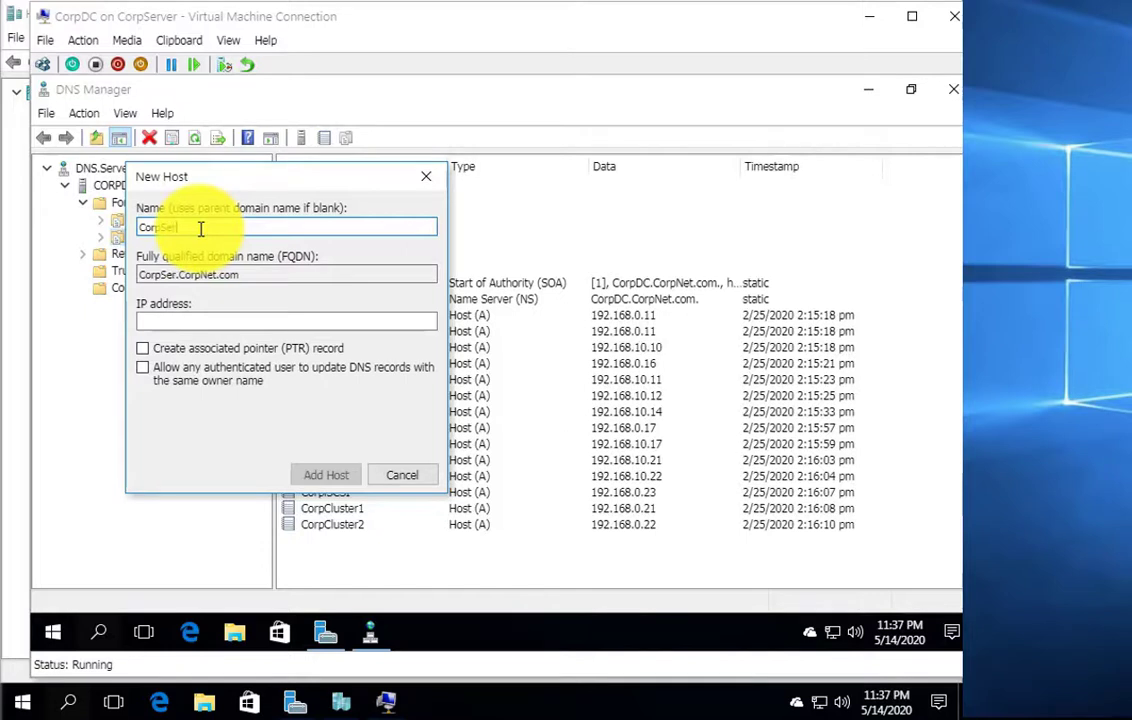
type("ver")
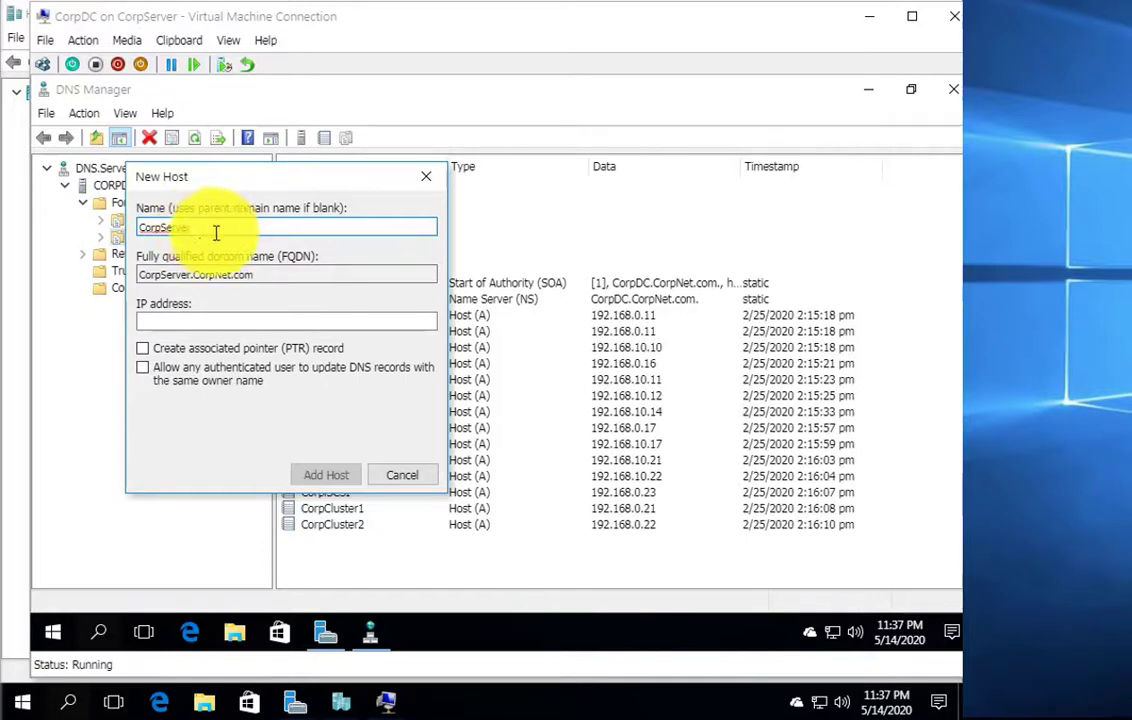
left_click(208, 320)
type("192.168")
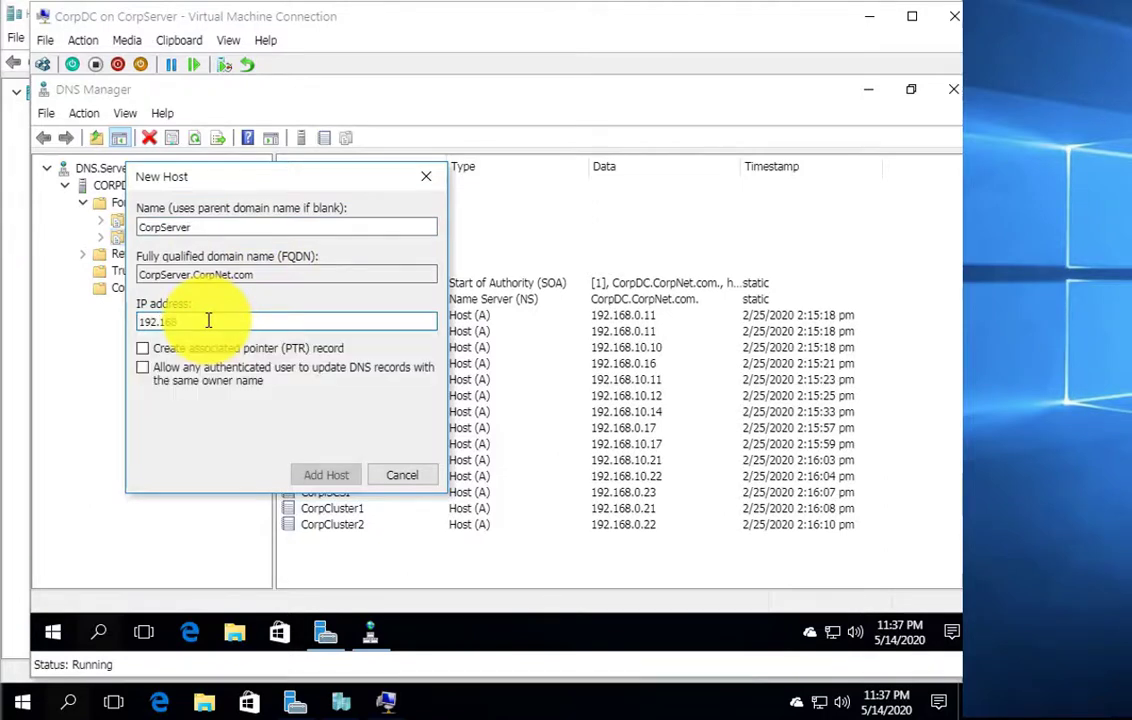
type(".0.10")
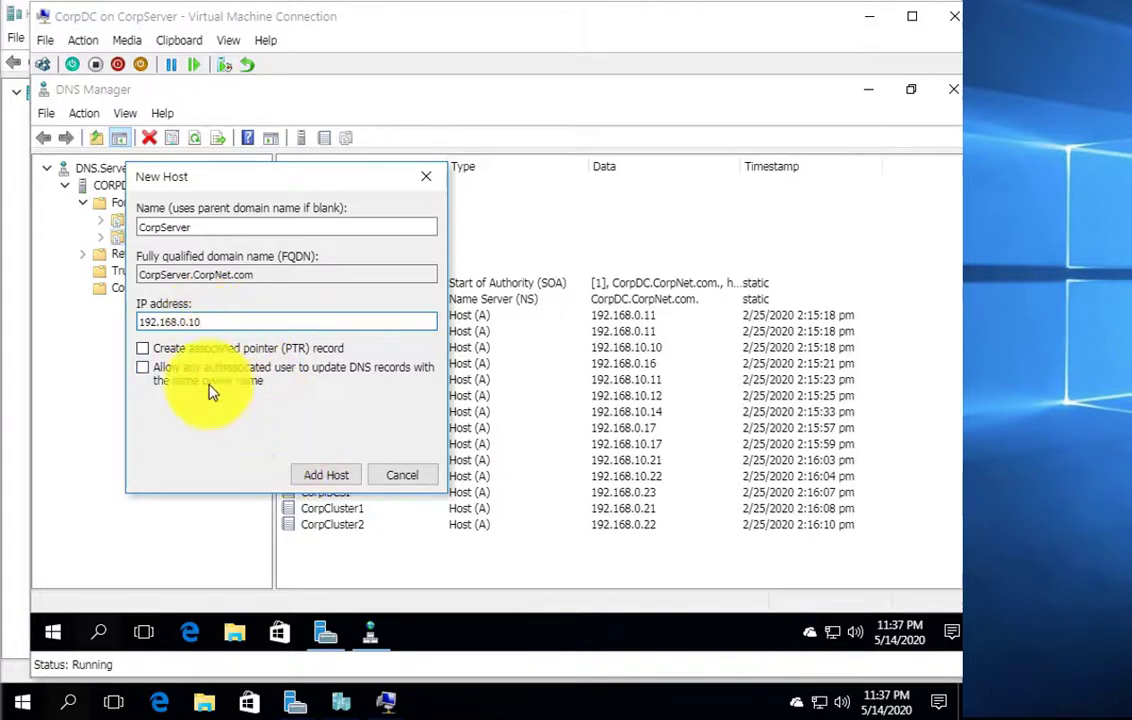
left_click(143, 349)
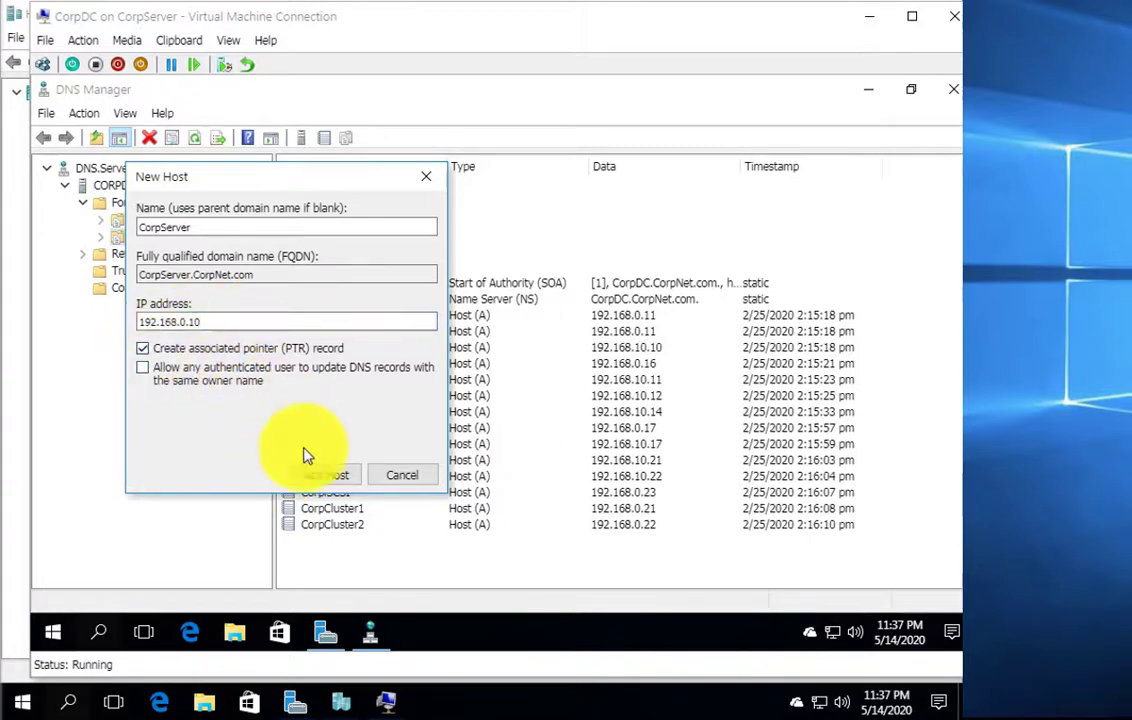
left_click(313, 484)
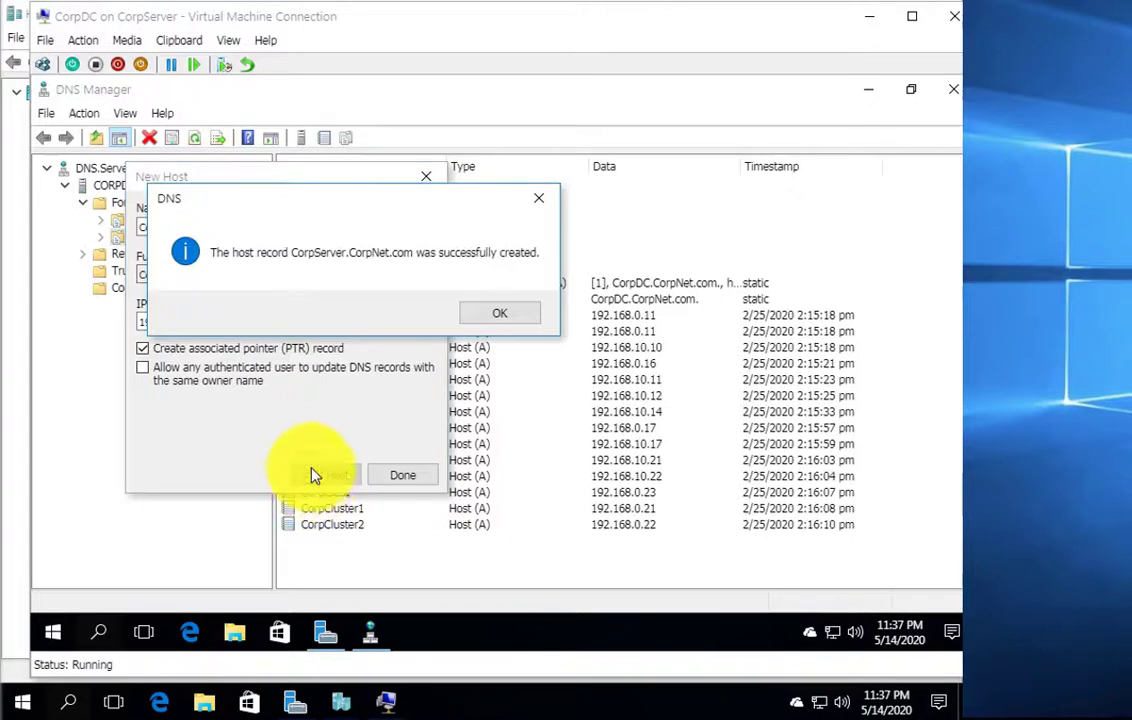
left_click(497, 316)
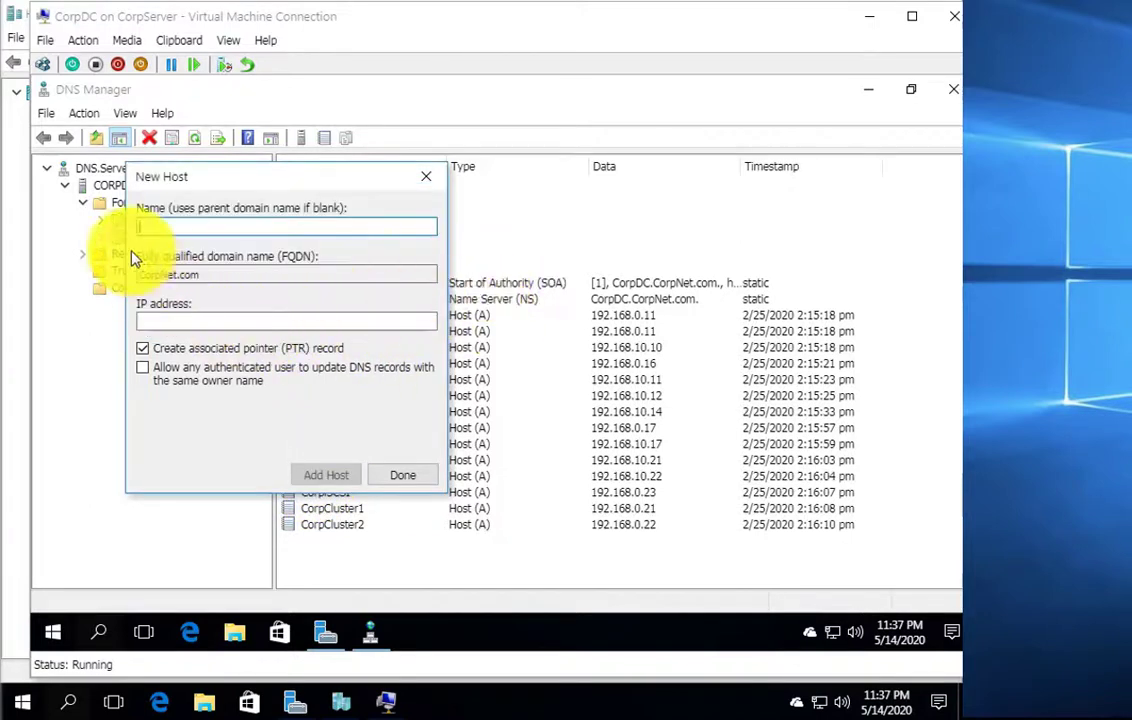
Step: Add a host record named CorpFiles16 with IP address 192.168.0.12 and an associated PTR record to the CorpNet.com zone
left_click(155, 227)
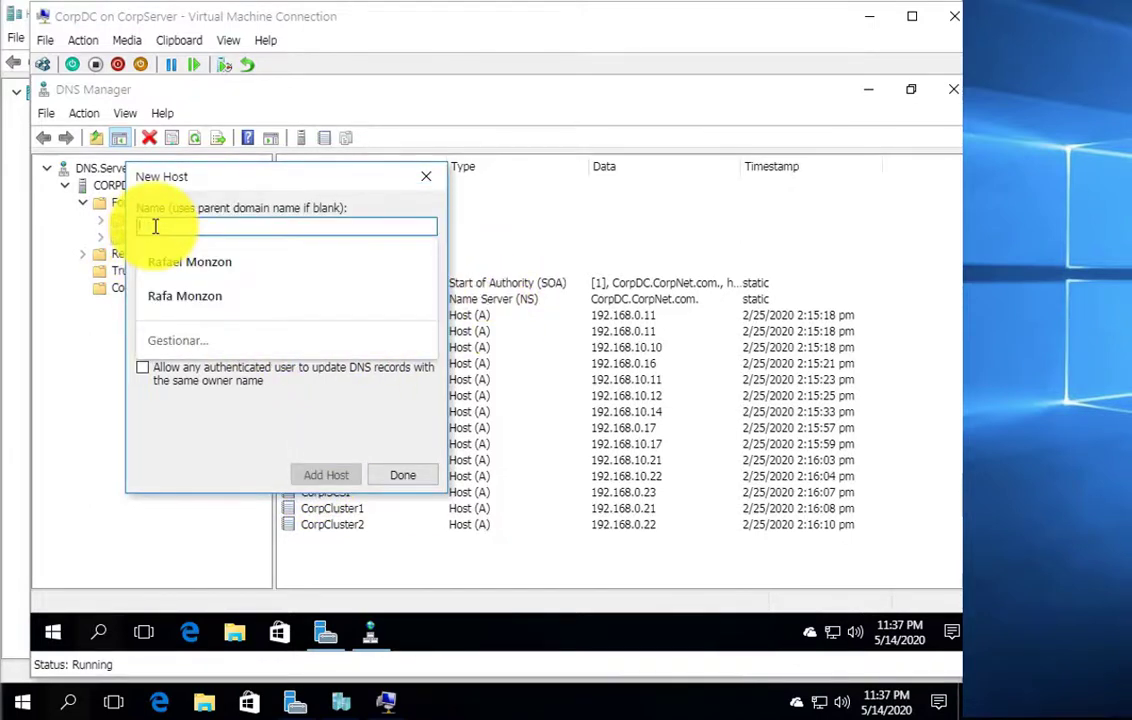
type("Corp")
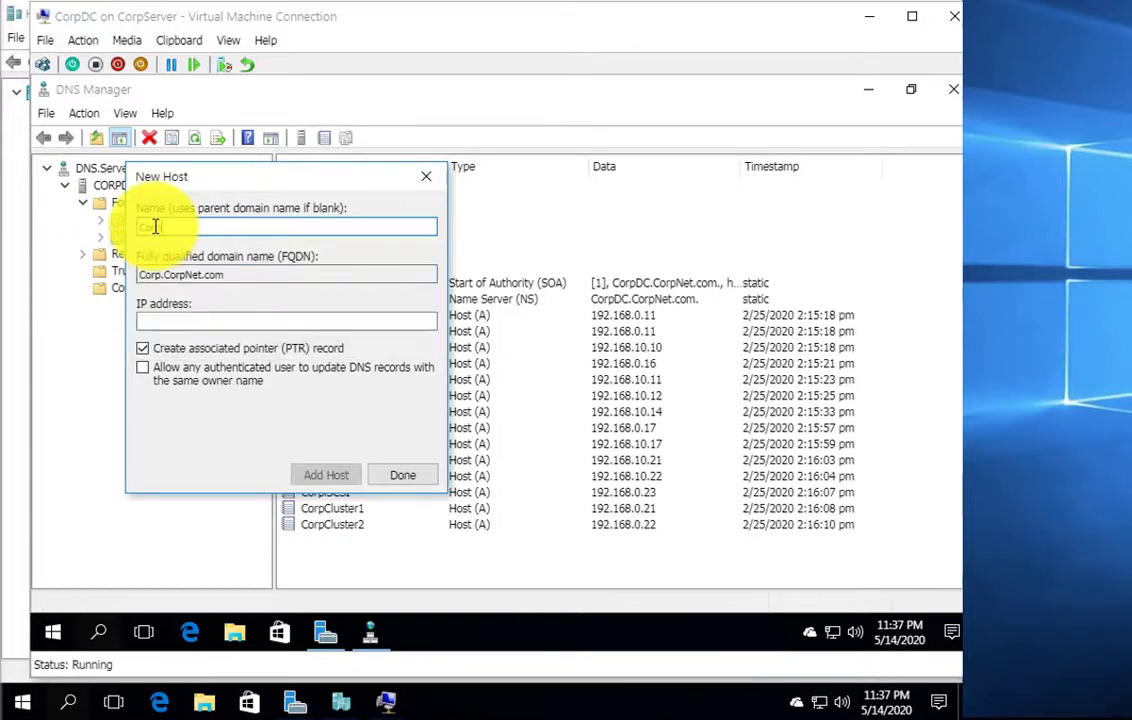
type("Files16")
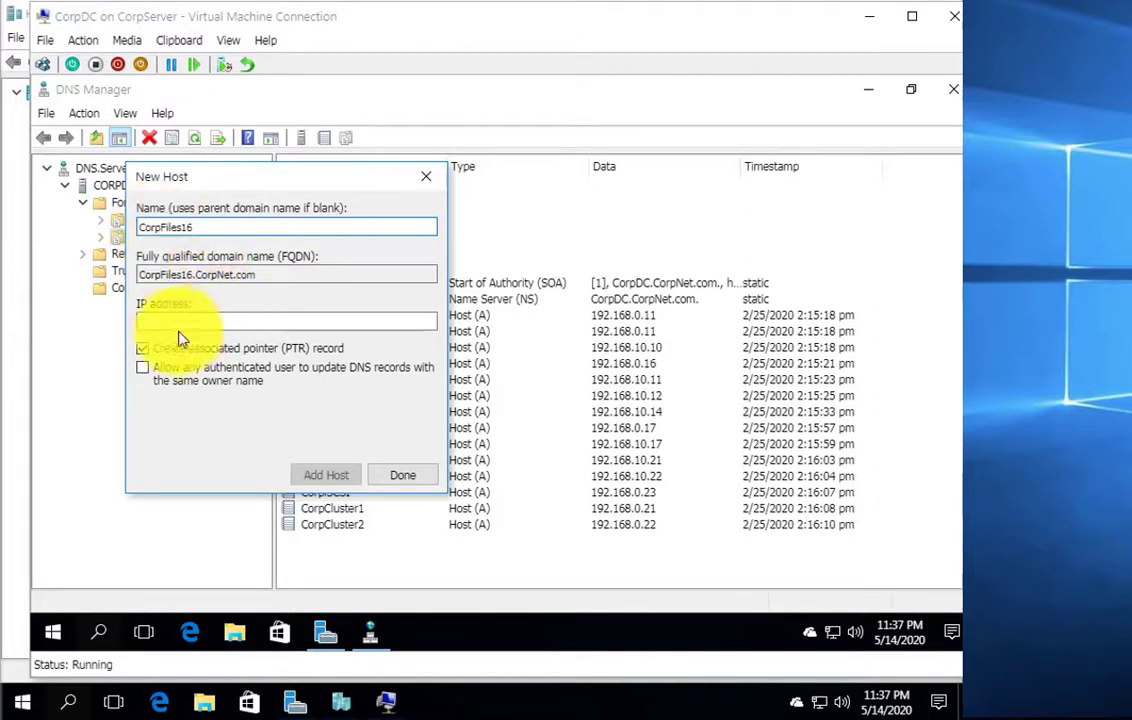
left_click(165, 323)
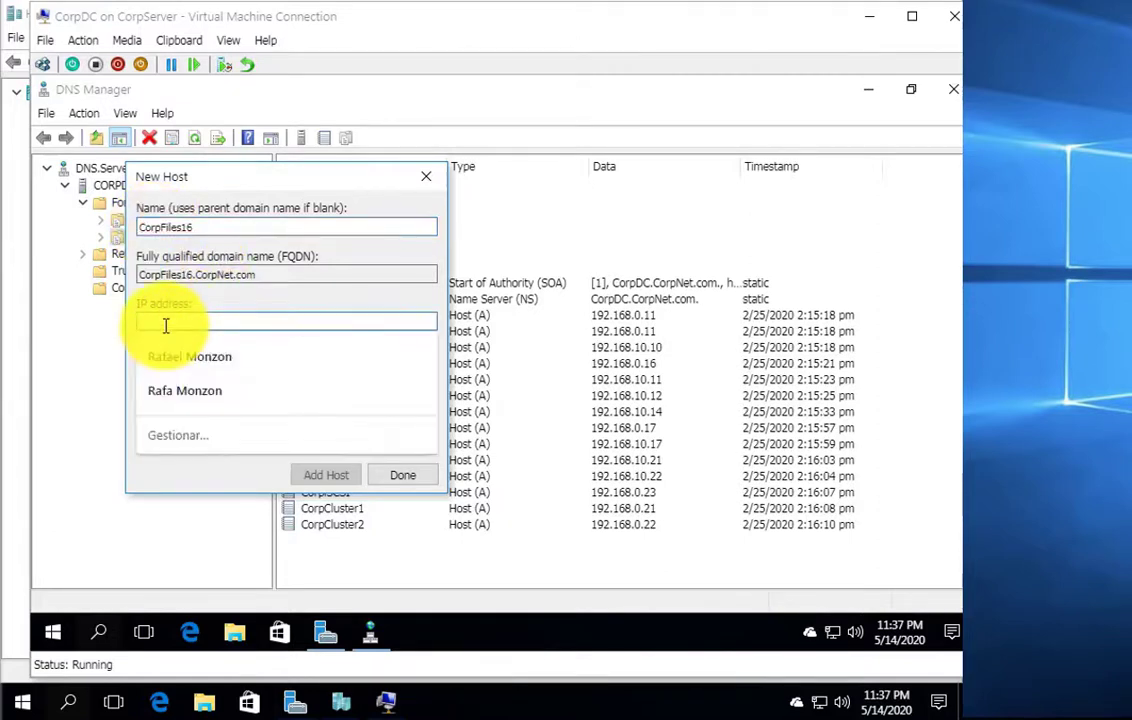
type("19")
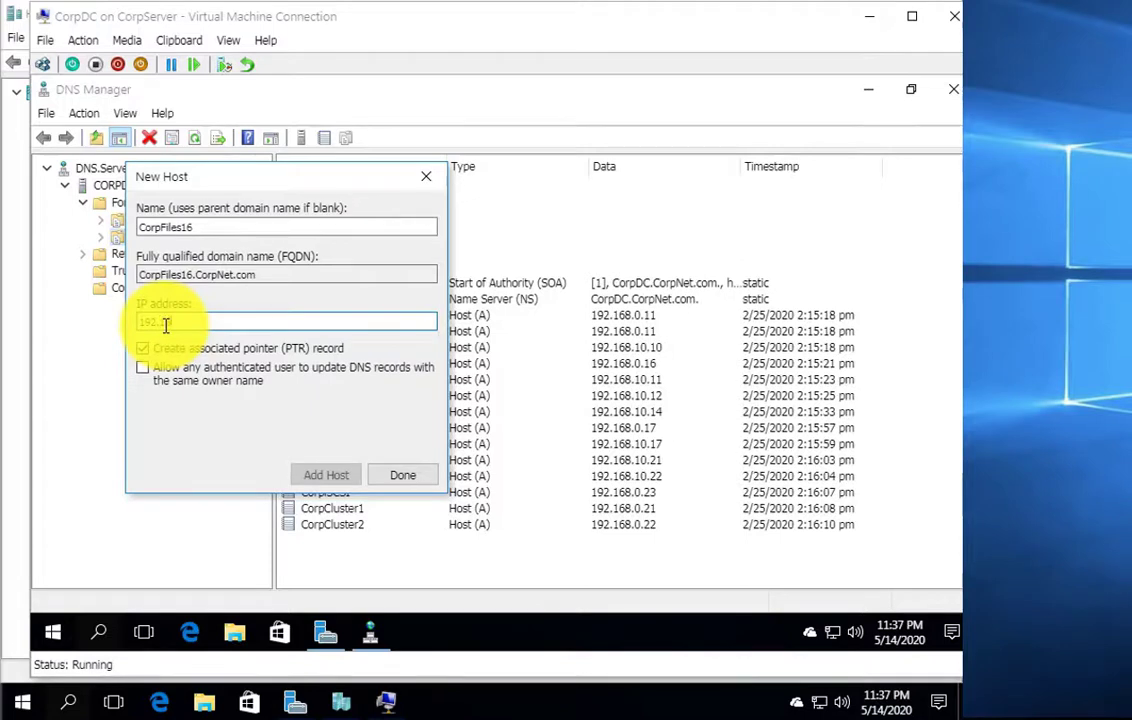
type("2.168.0.")
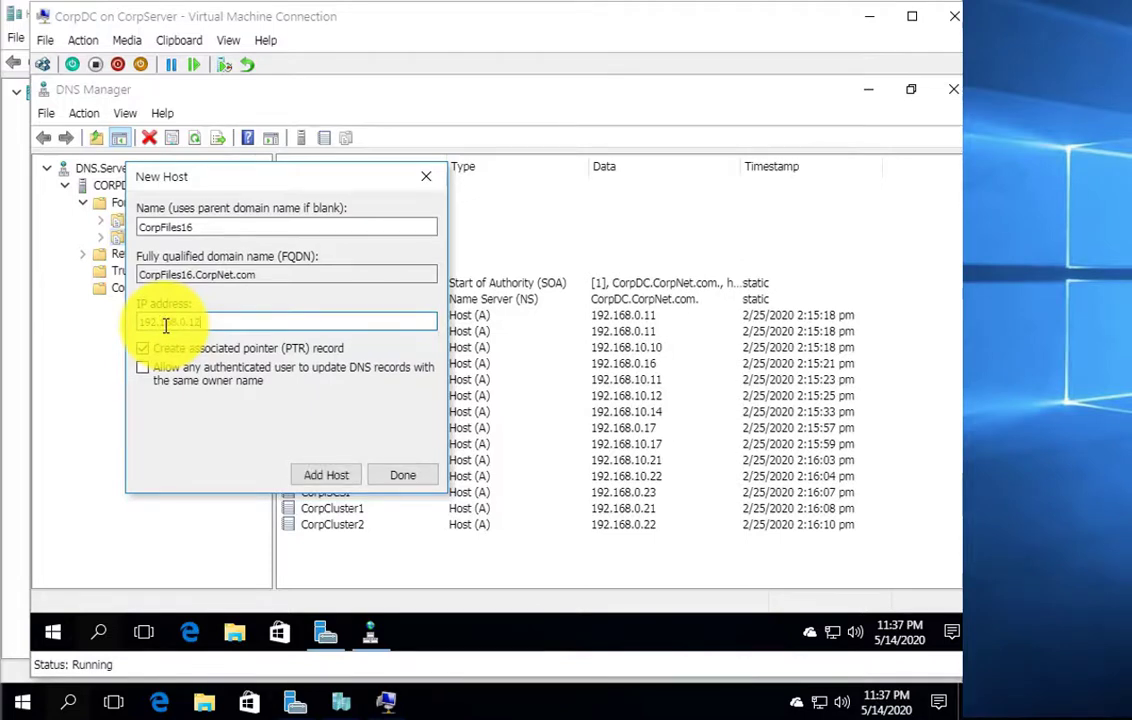
type("12")
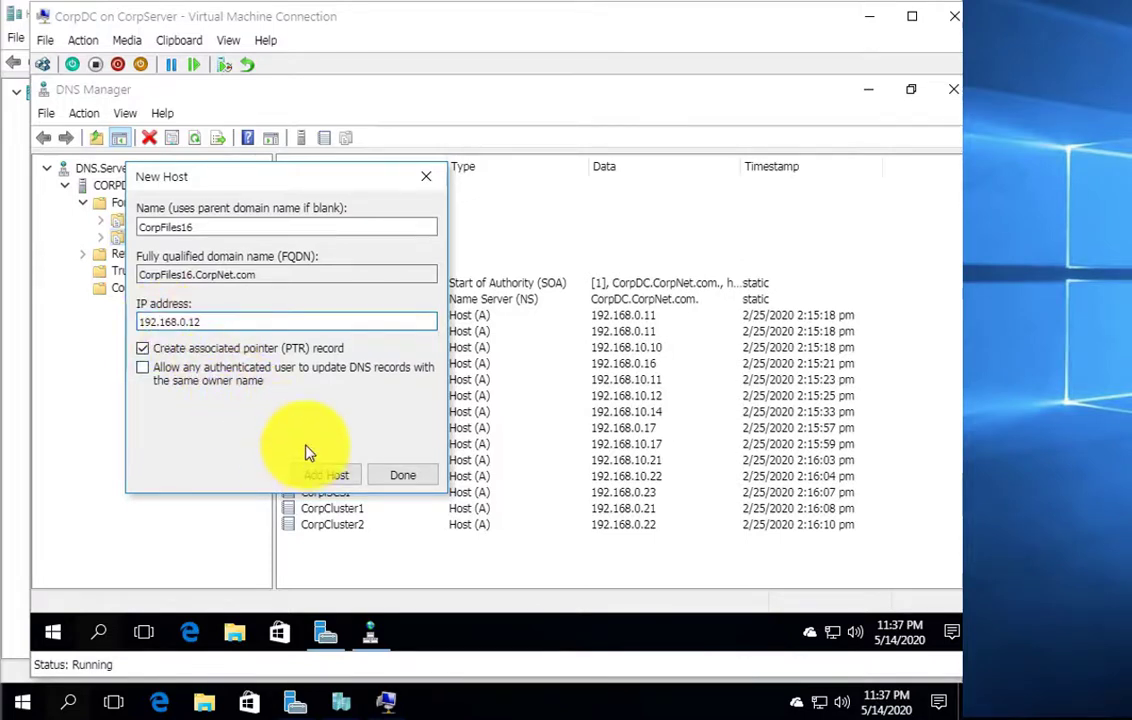
left_click(322, 478)
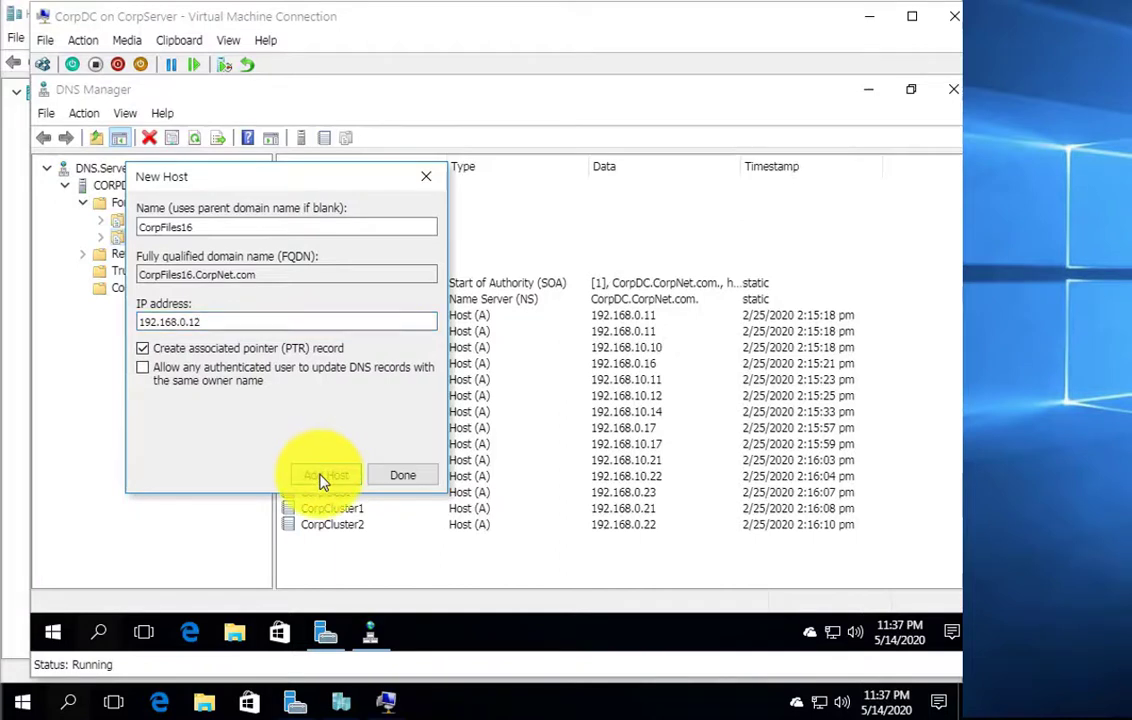
left_click(521, 343)
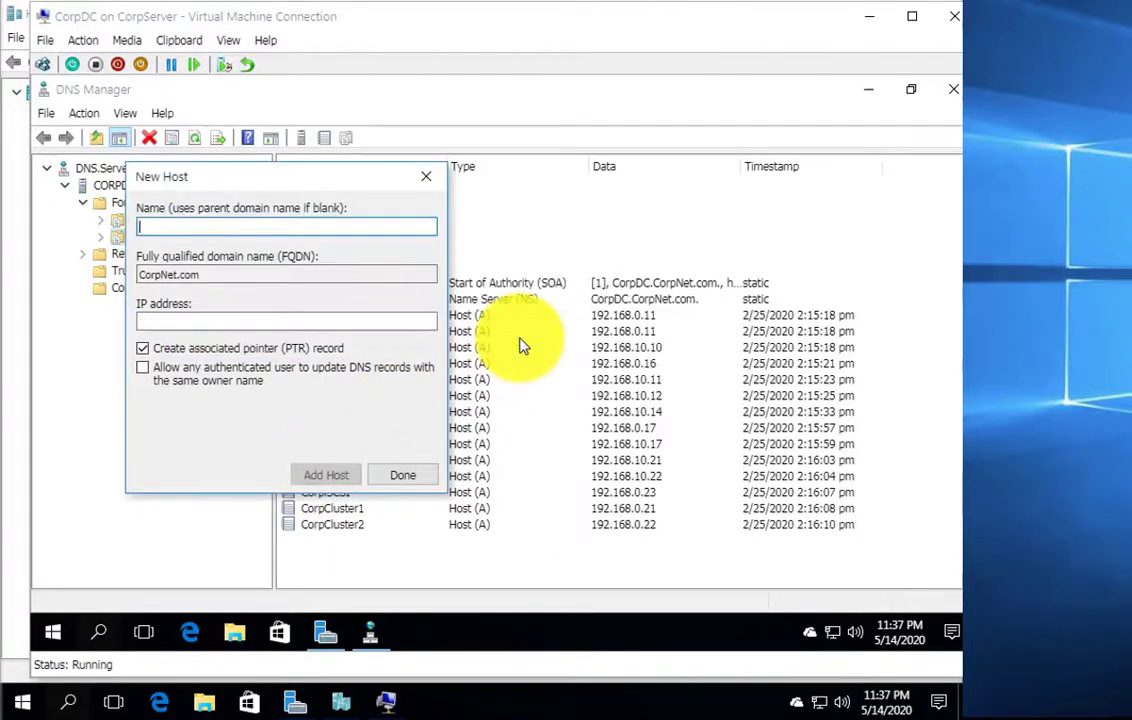
Step: Add a host record named CorpFiles12 with IP address 192.168.0.13 and an associated PTR record to the CorpNet.com zone
left_click(192, 229)
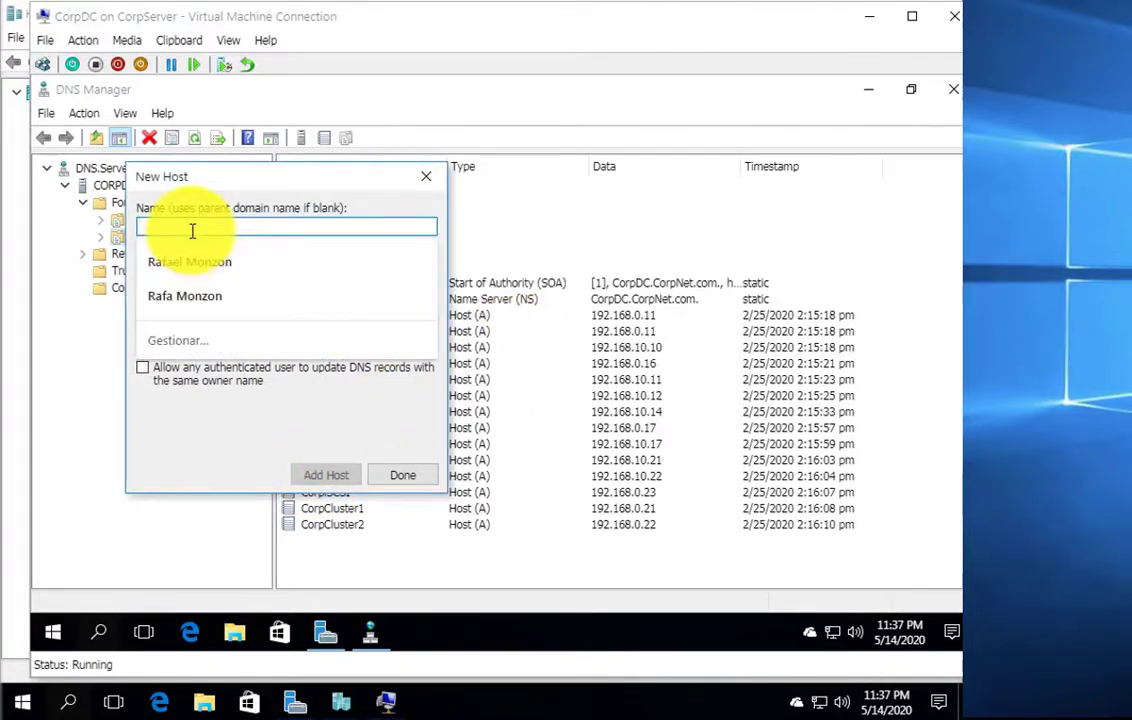
type("CorpFiles1")
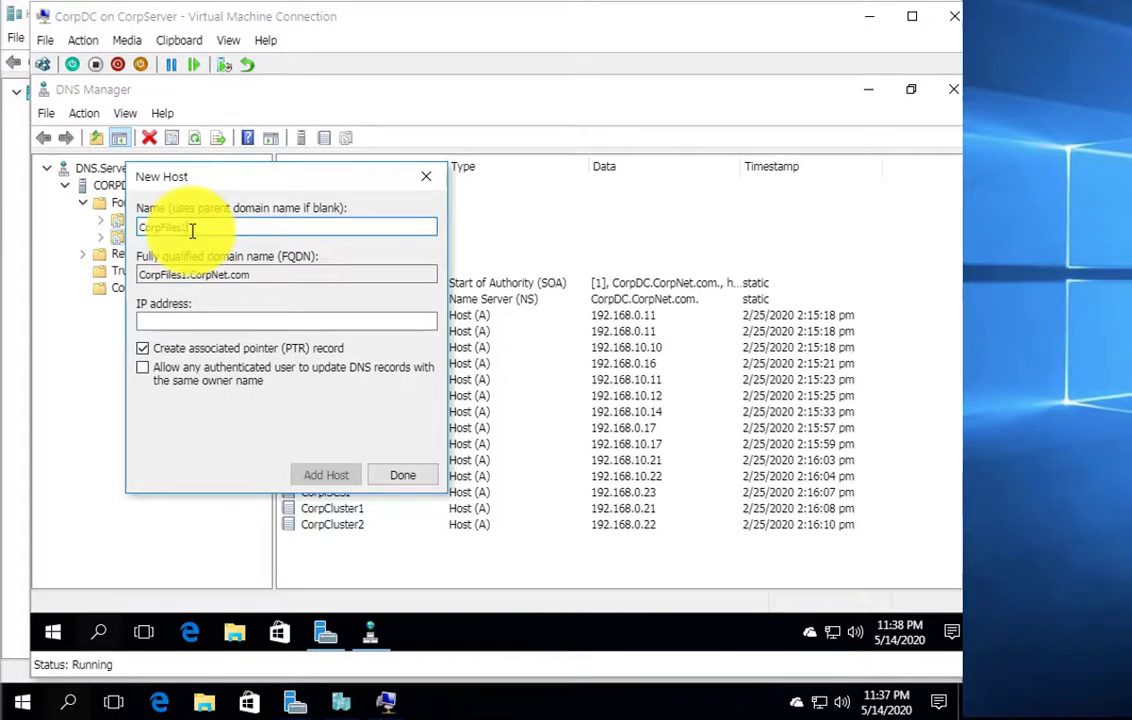
type("2")
left_click(189, 319)
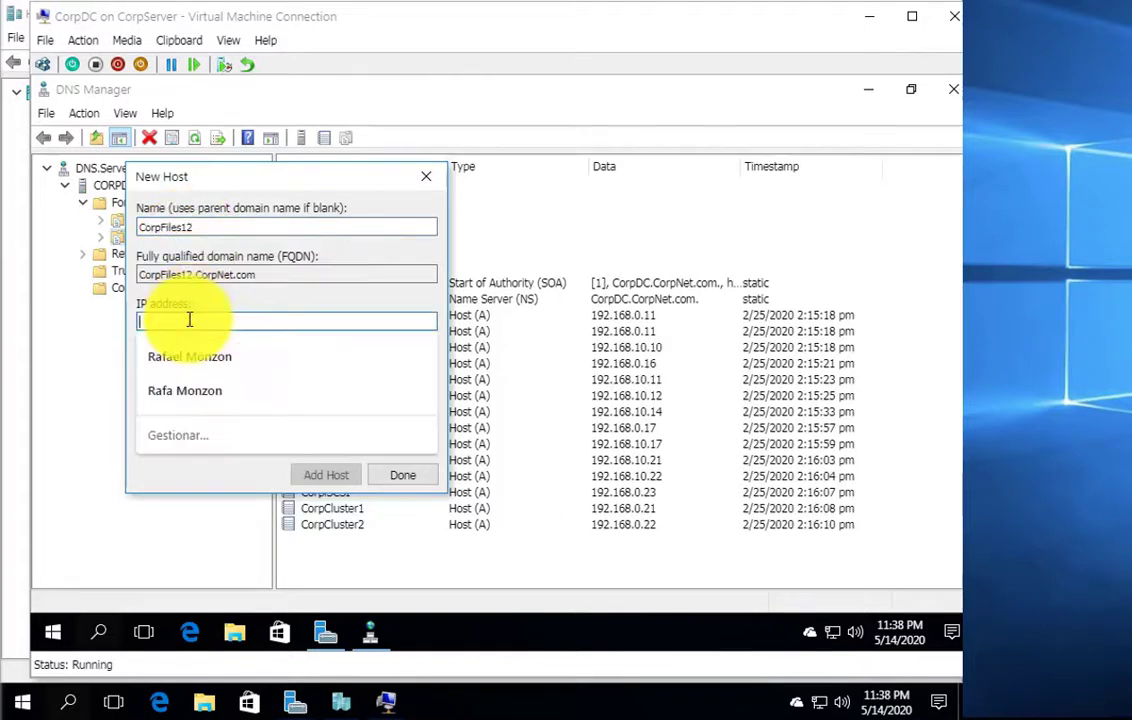
type("19")
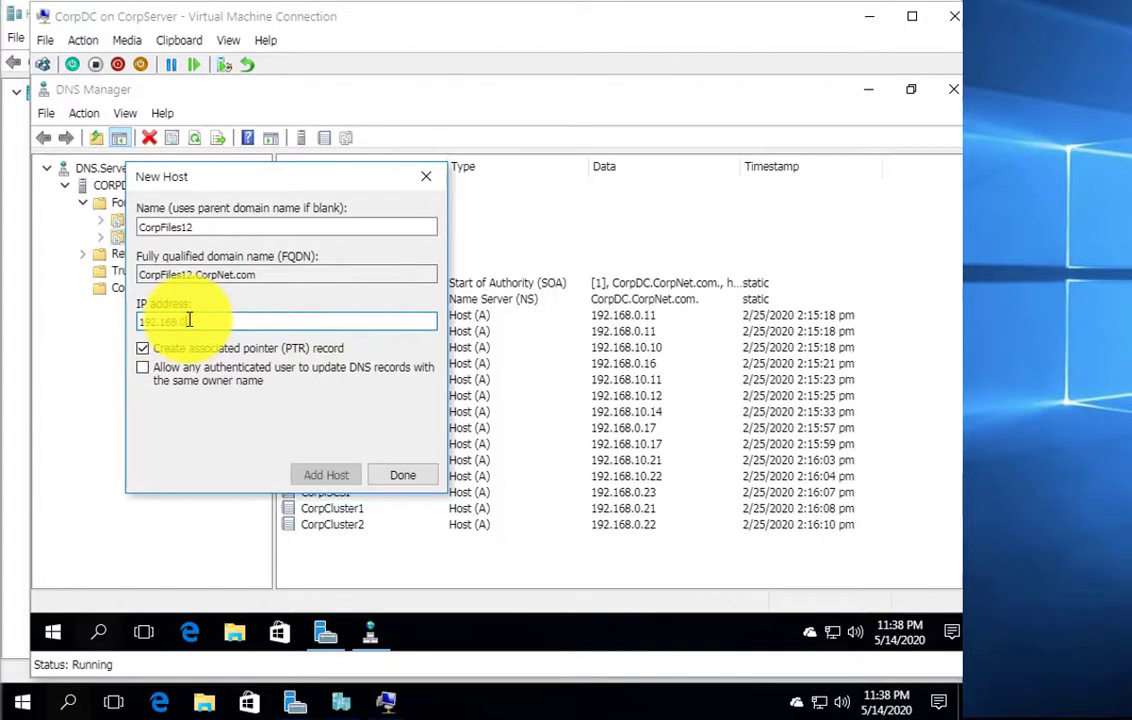
type("2.168.0.25")
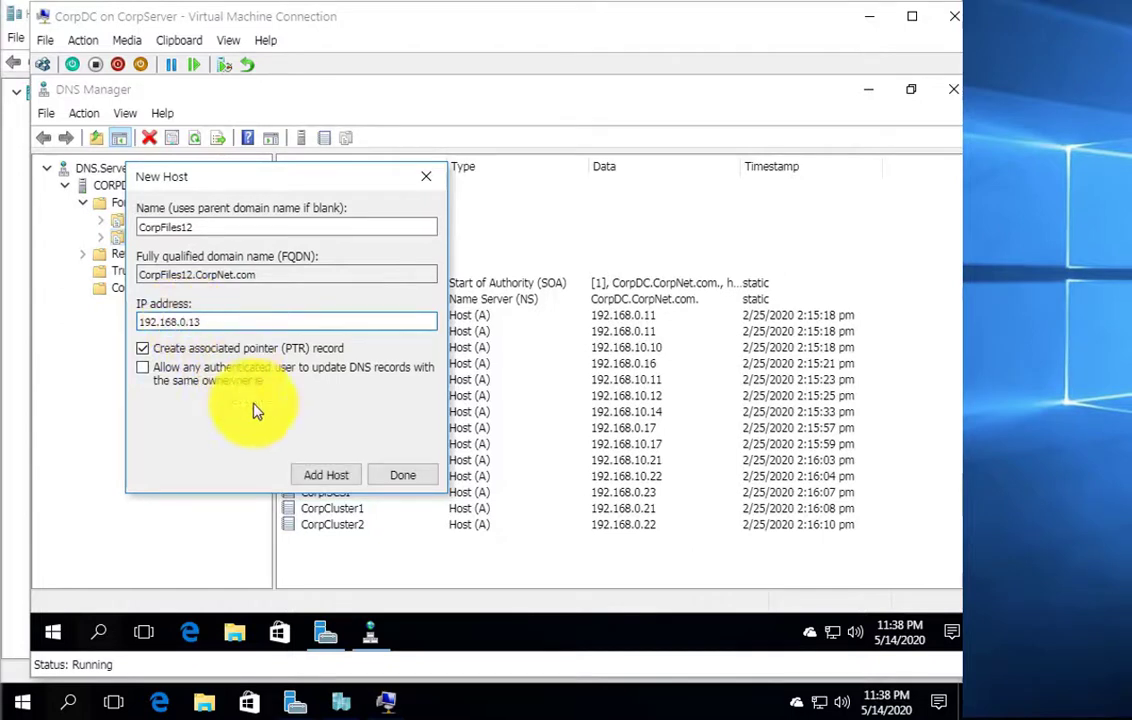
left_click(333, 475)
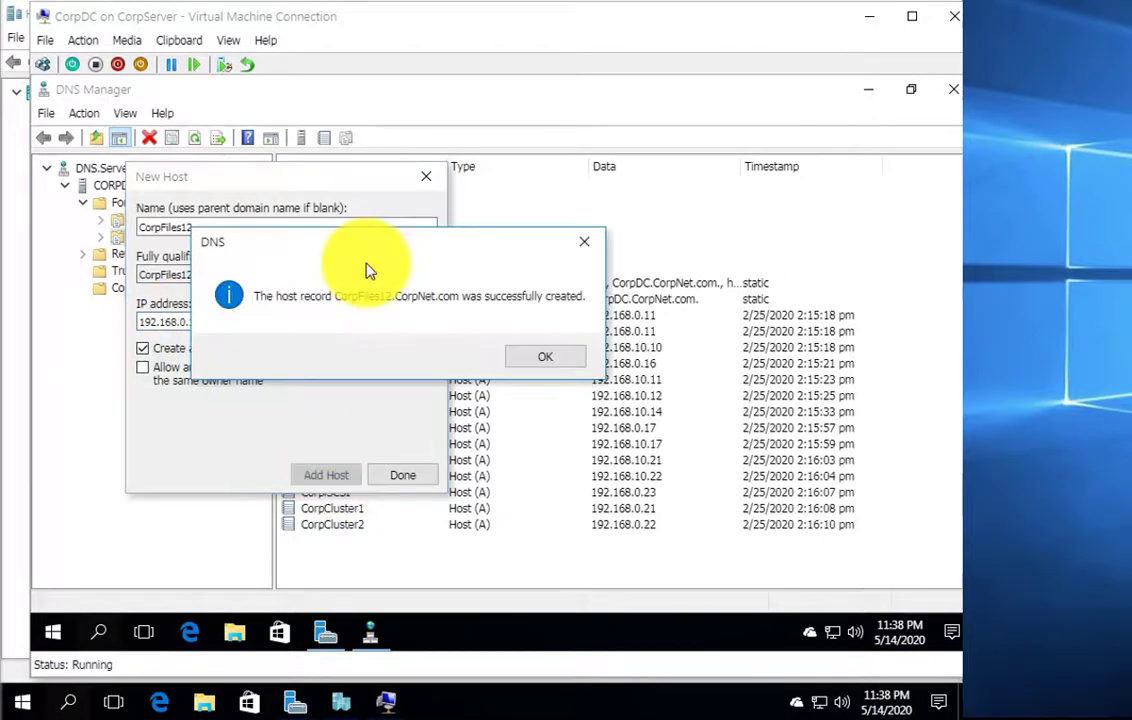
left_click(573, 360)
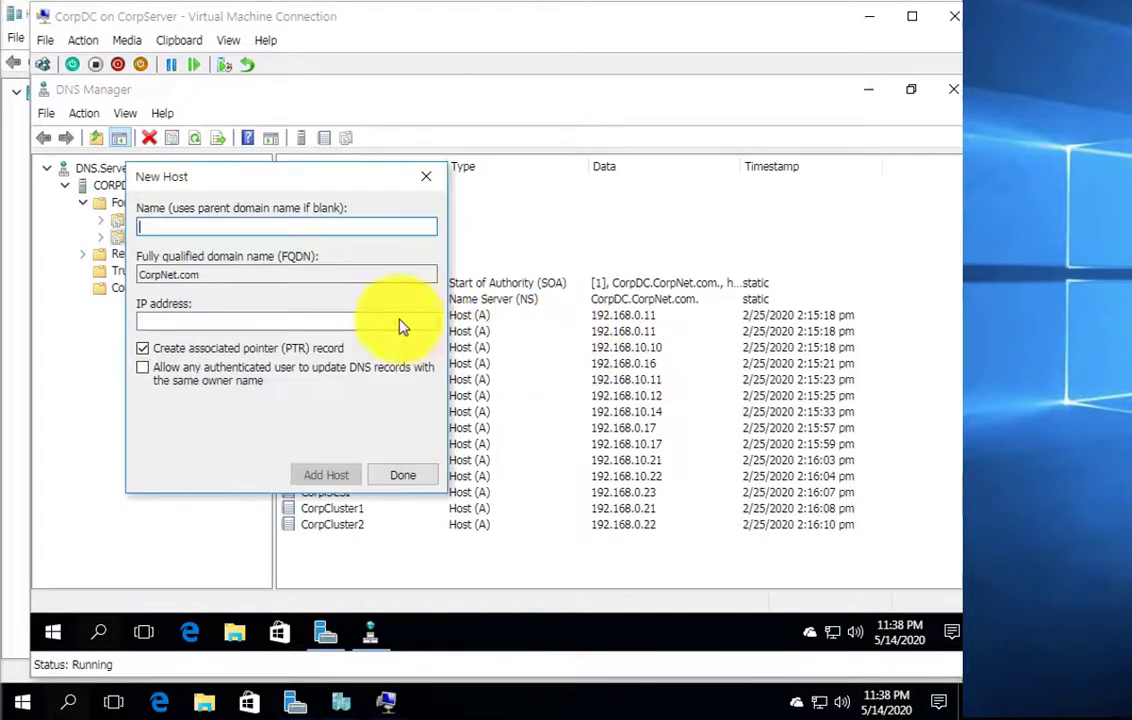
Step: Add a host record named CorpDHCP with IP address 192.168.0.14 and an associated PTR record to the CorpNet.com zone
left_click(232, 229)
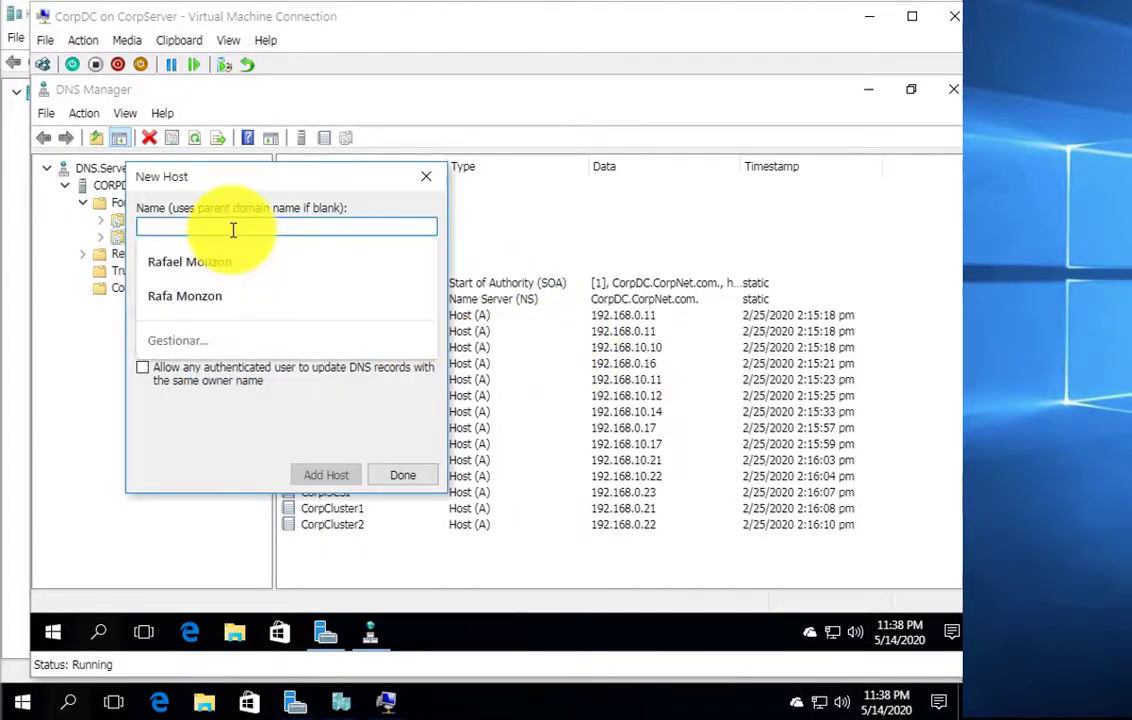
type("Corp")
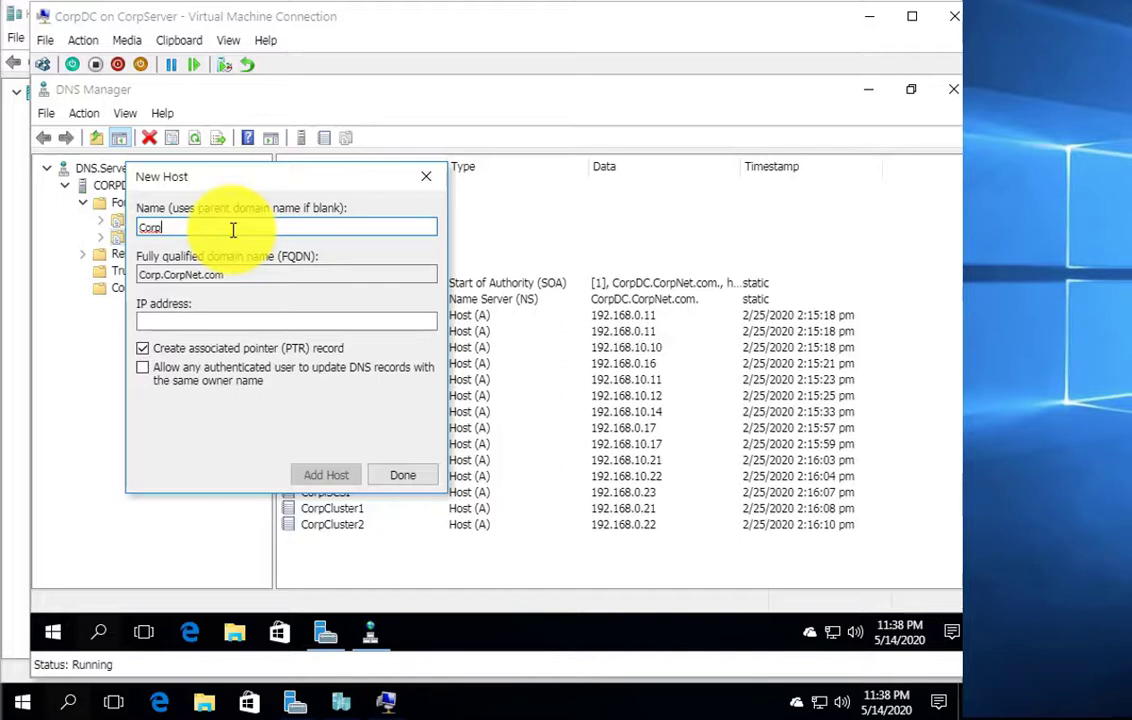
type("DHCP")
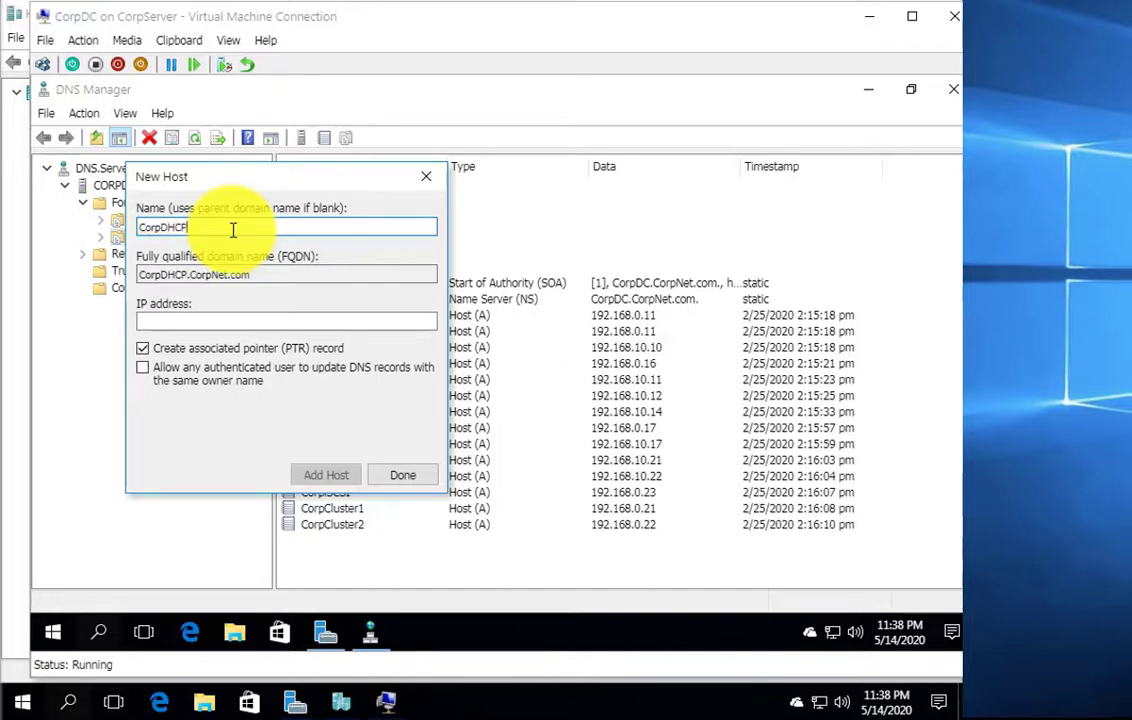
left_click(179, 322)
type("1")
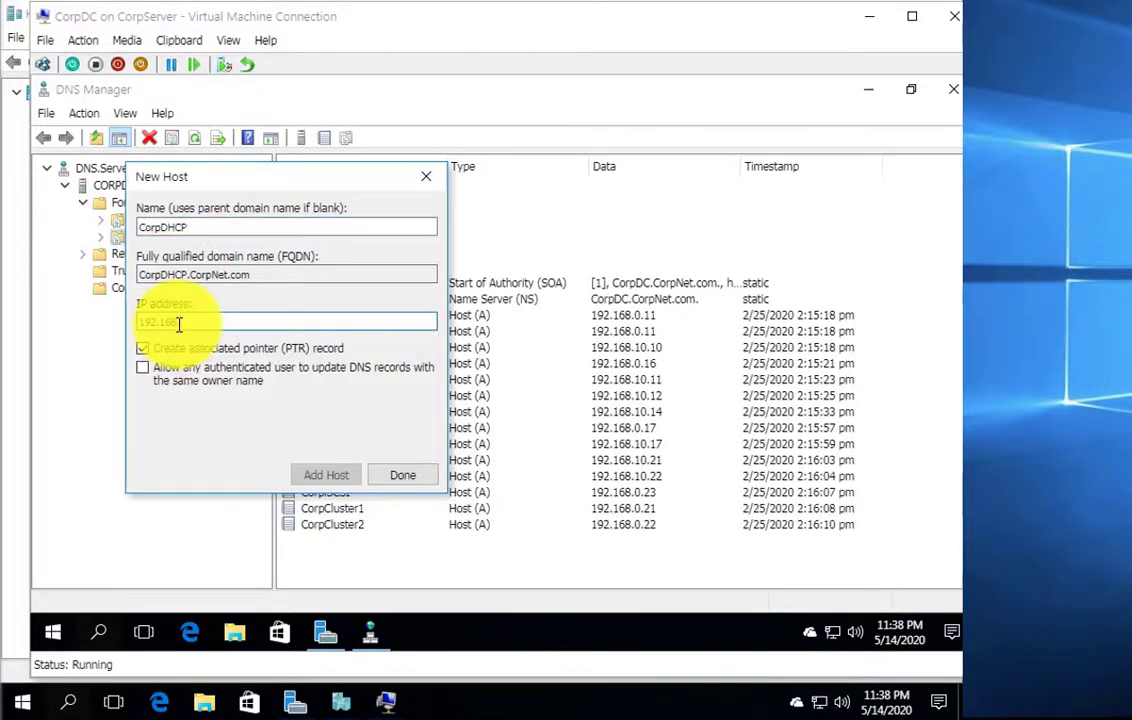
type("92.168.1.14")
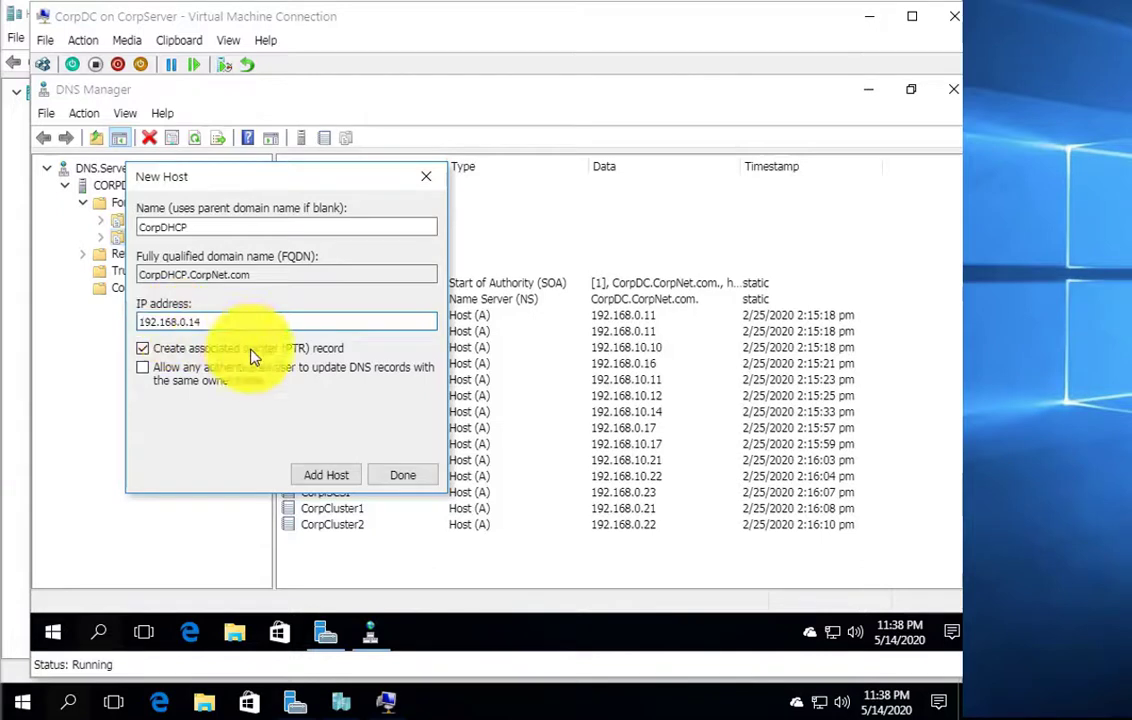
left_click(328, 476)
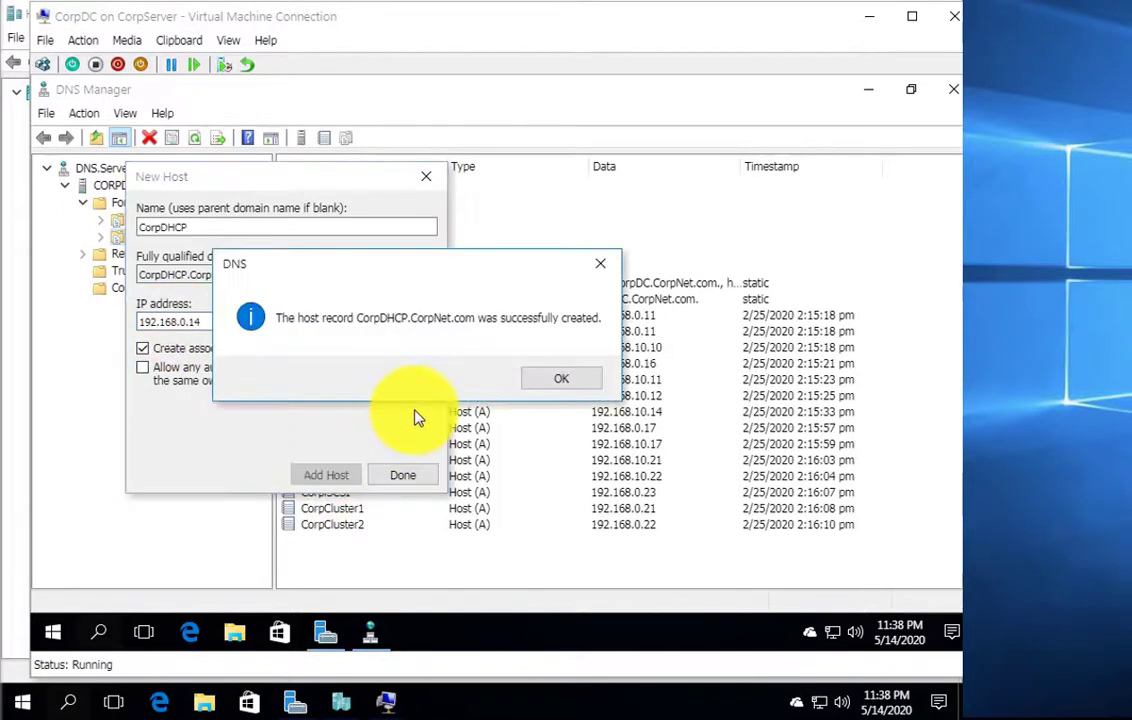
left_click(531, 380)
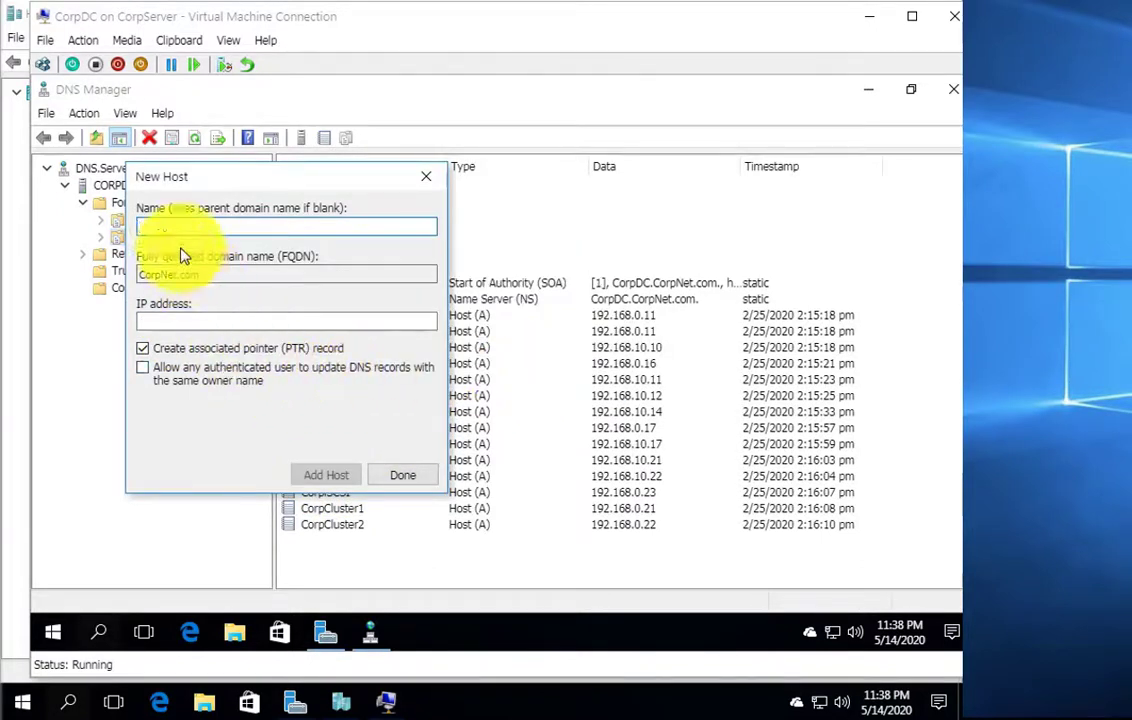
Step: Add a CorpNet.com host record named CorpWeb with IP address 192.168.0.15 and an associated PTR record, and finish adding hosts
left_click(153, 222)
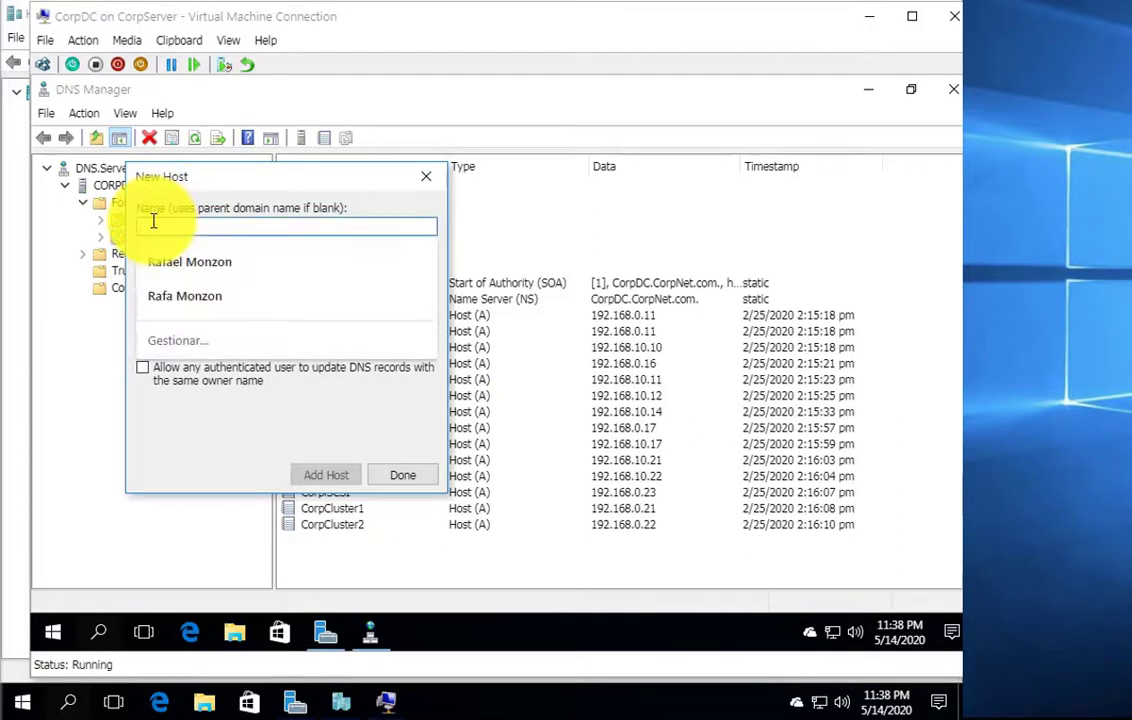
left_click(153, 222)
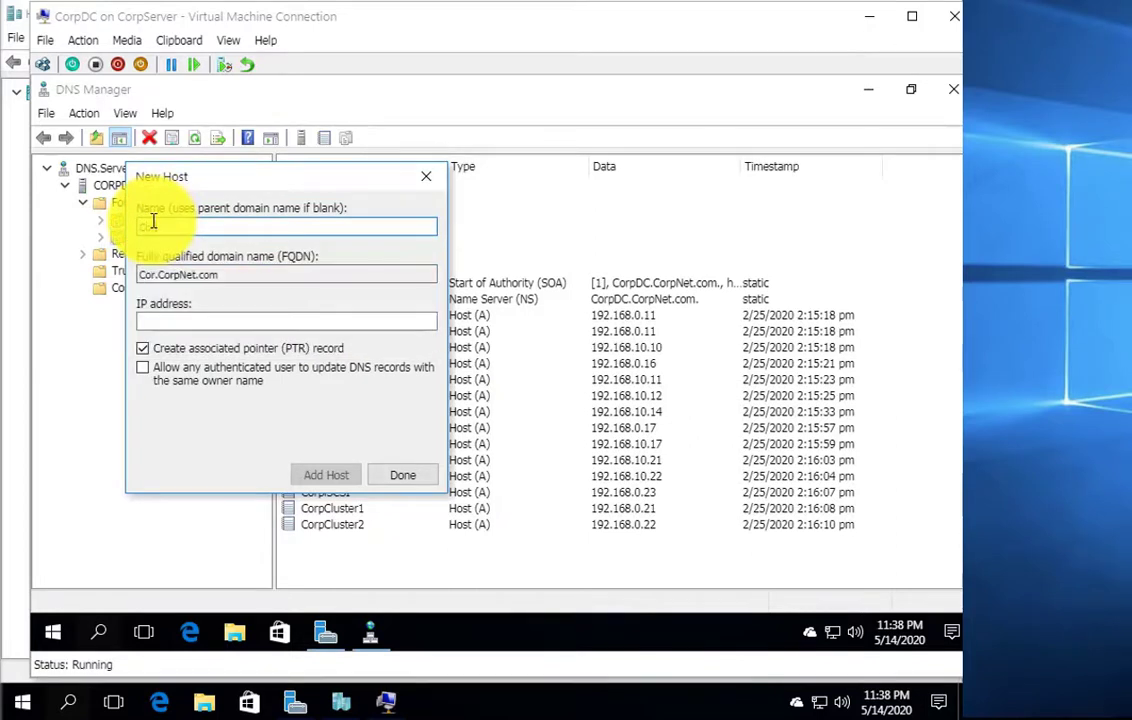
type("CorpWeb")
left_click(182, 322)
type("192.168.")
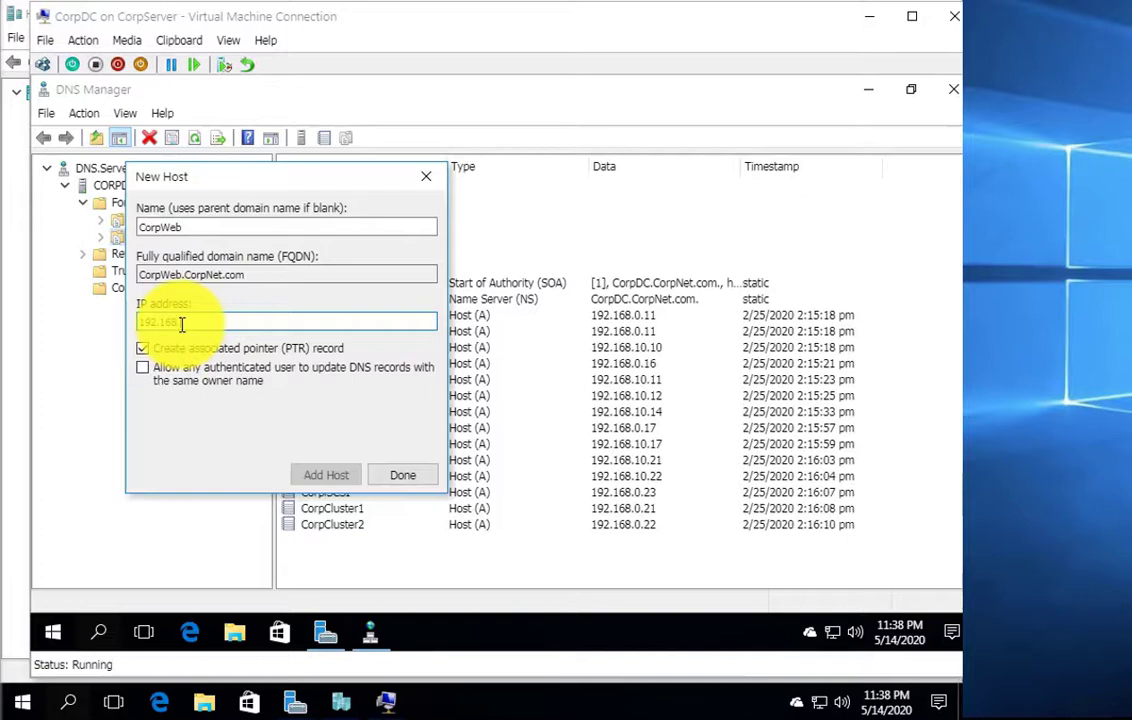
type("10")
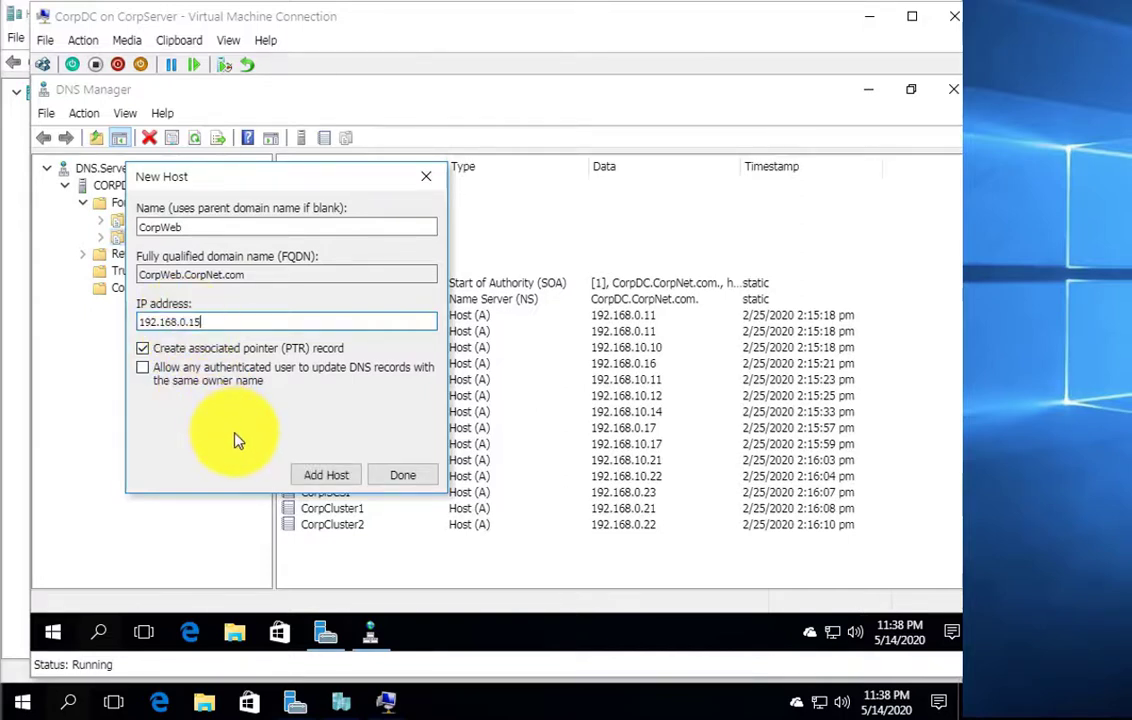
left_click(328, 477)
left_click(570, 401)
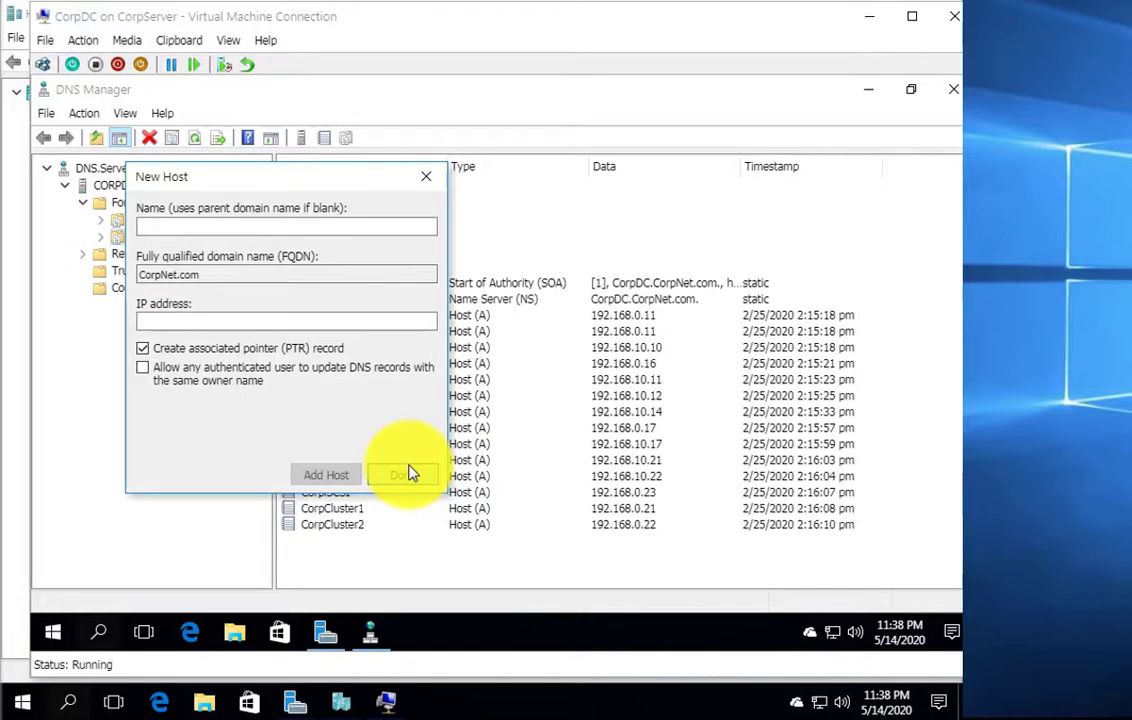
left_click(402, 475)
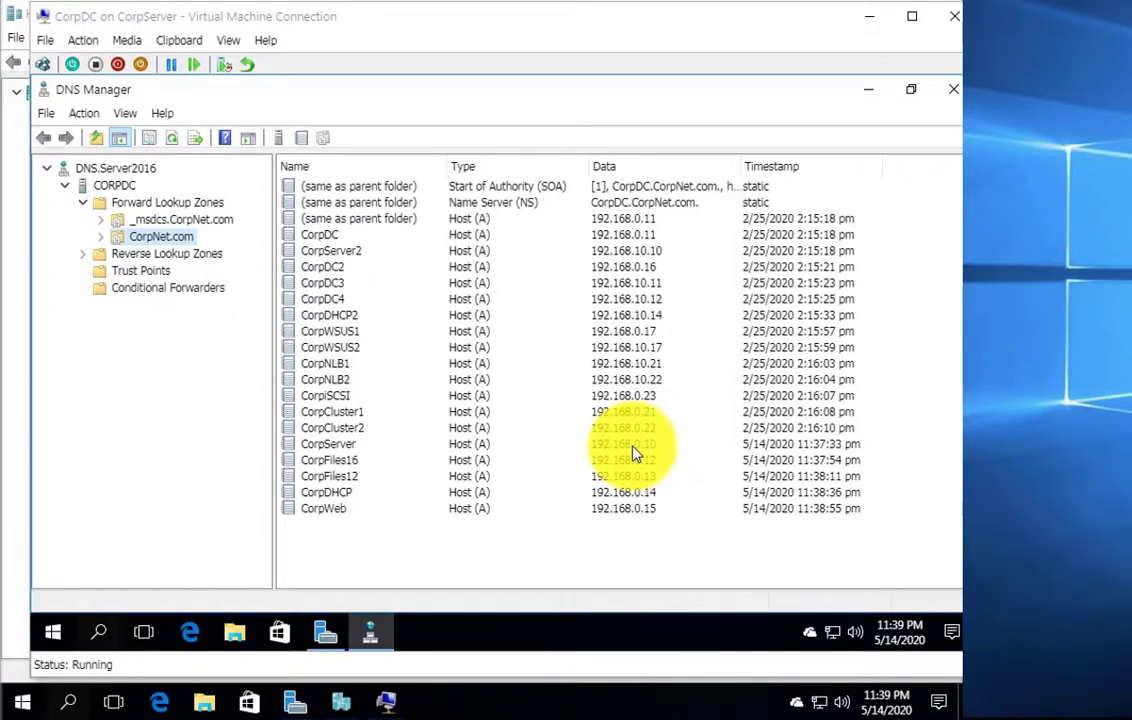
left_click(322, 446)
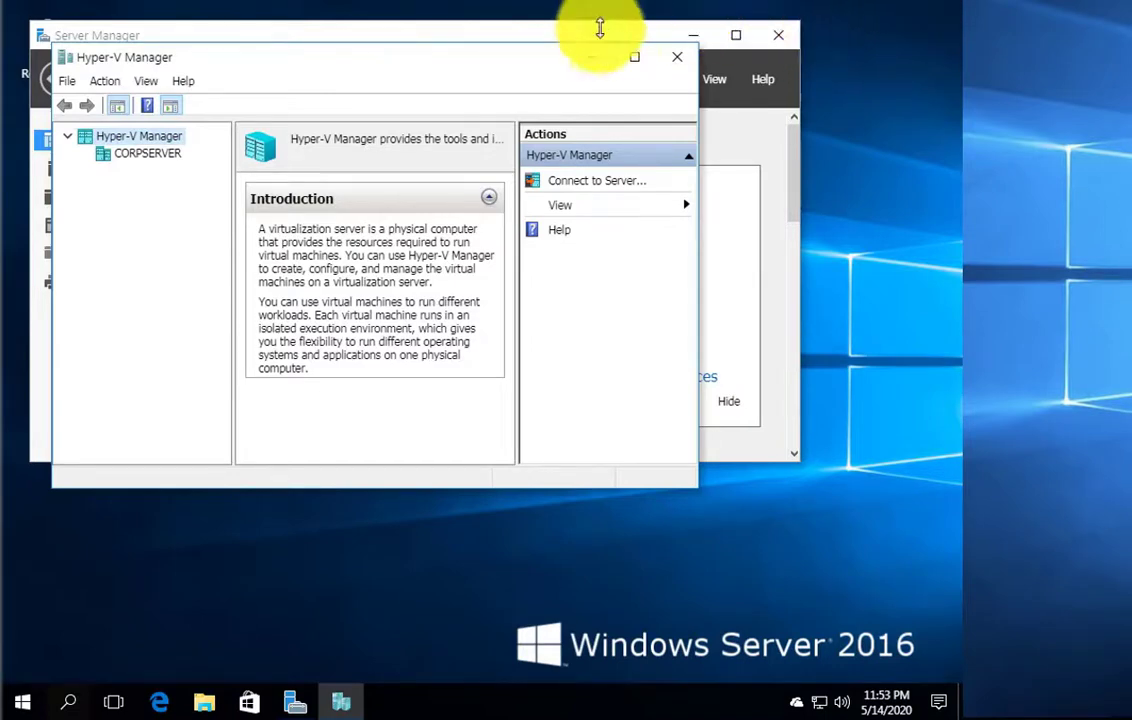
Step: Maximize Hyper-V Manager, show the virtual machines of CORPSERVER and connect to the CorpDC virtual machine
left_click(634, 58)
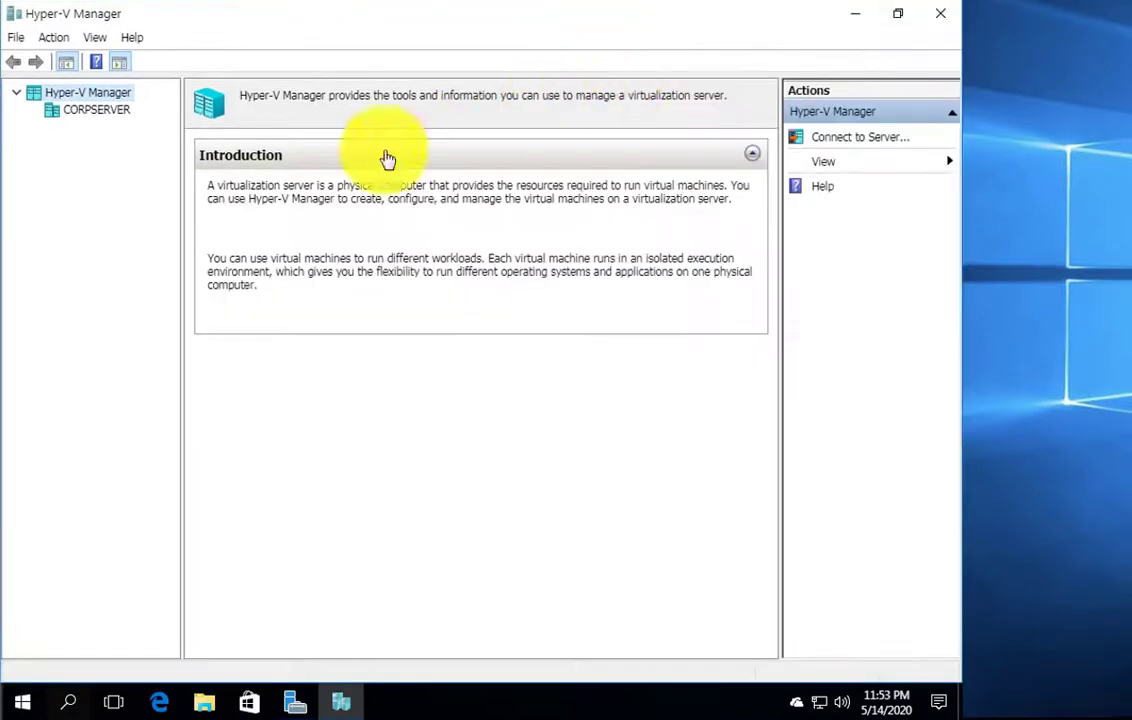
left_click(108, 116)
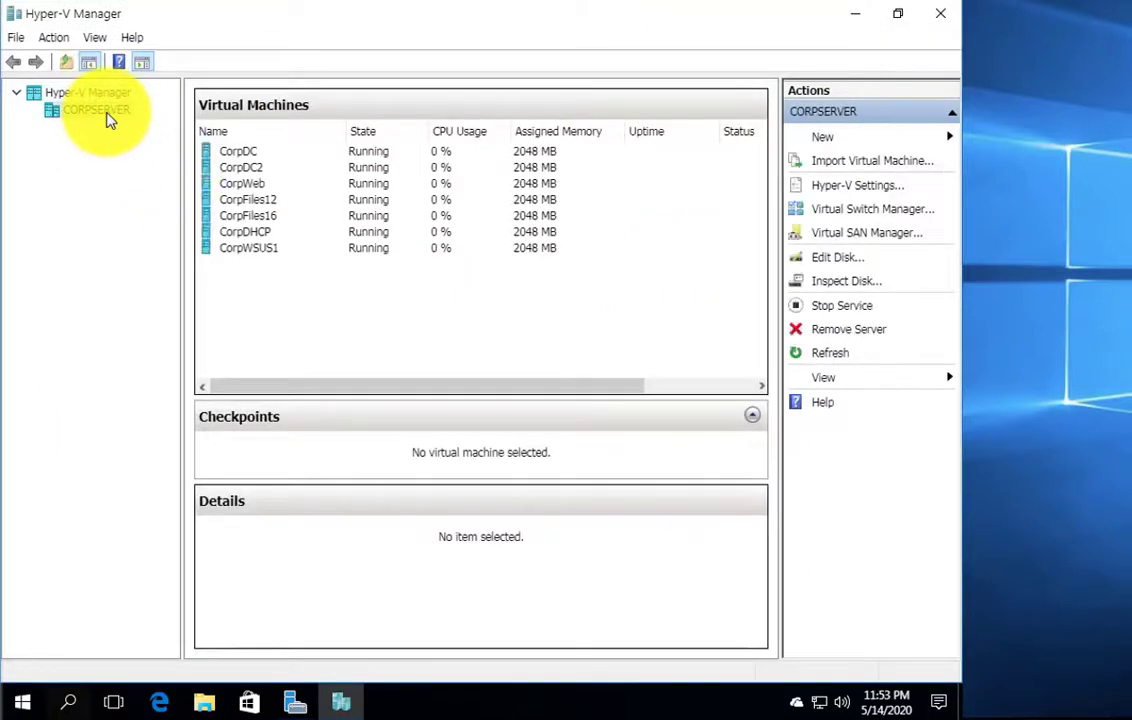
left_click(249, 158)
right_click(250, 160)
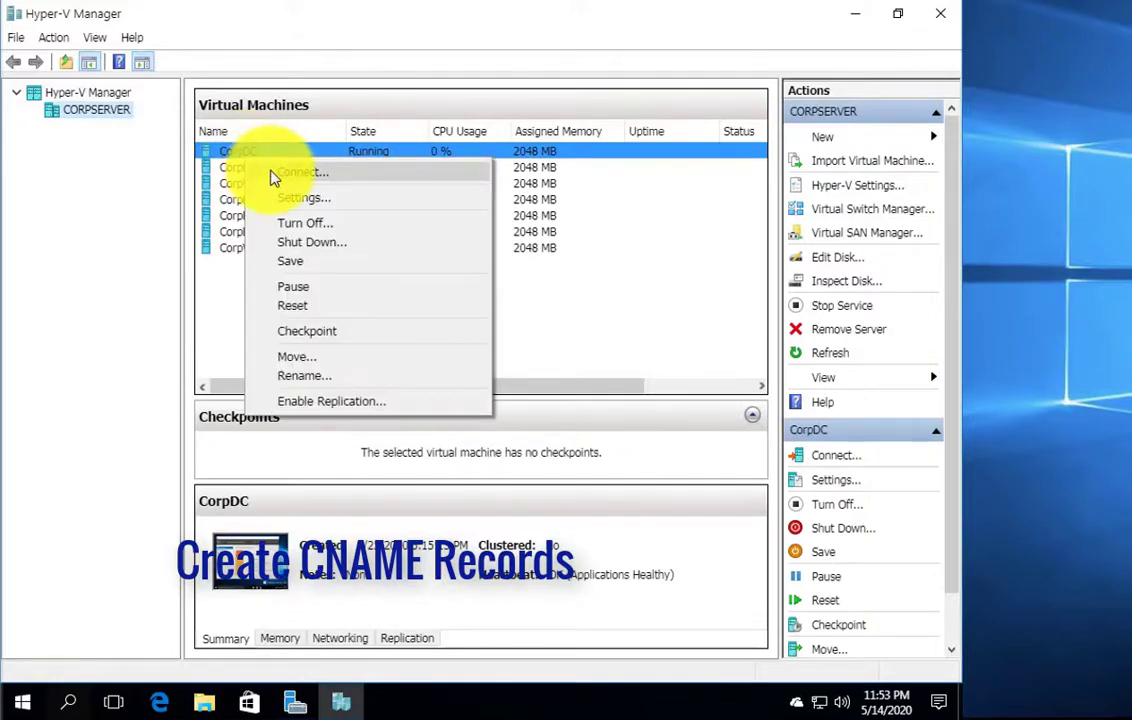
left_click(300, 172)
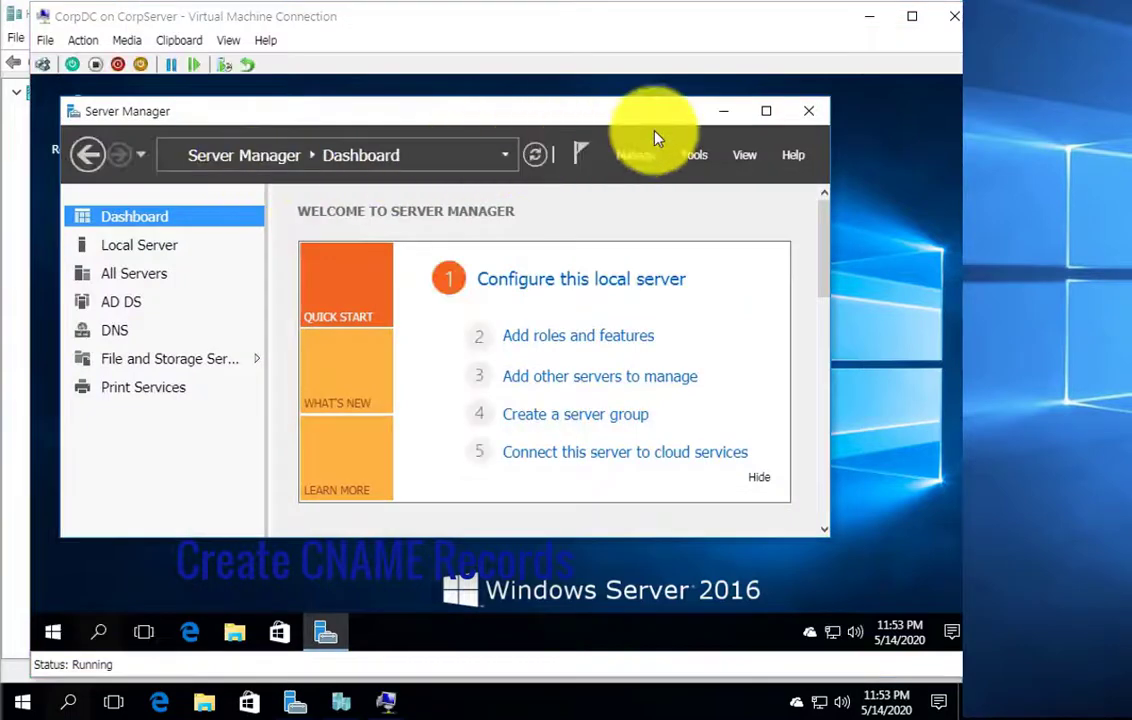
Step: Maximize Server Manager on CorpDC, open the DNS tool and maximize DNS Manager
left_click(766, 111)
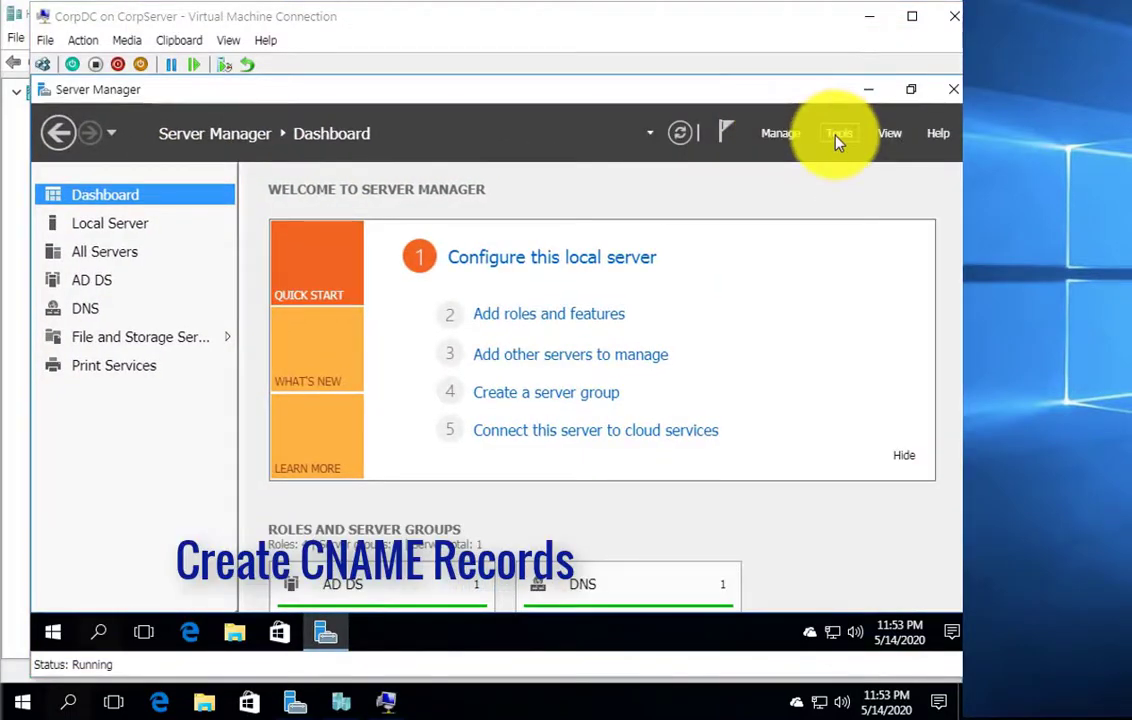
left_click(838, 133)
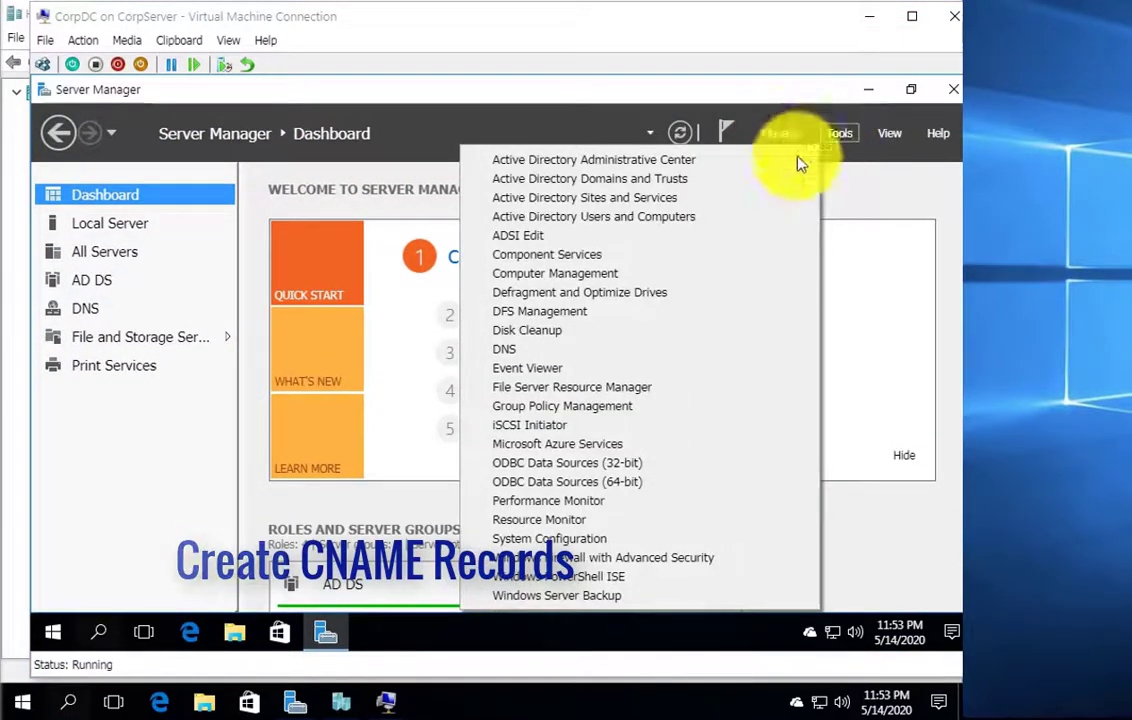
left_click(505, 358)
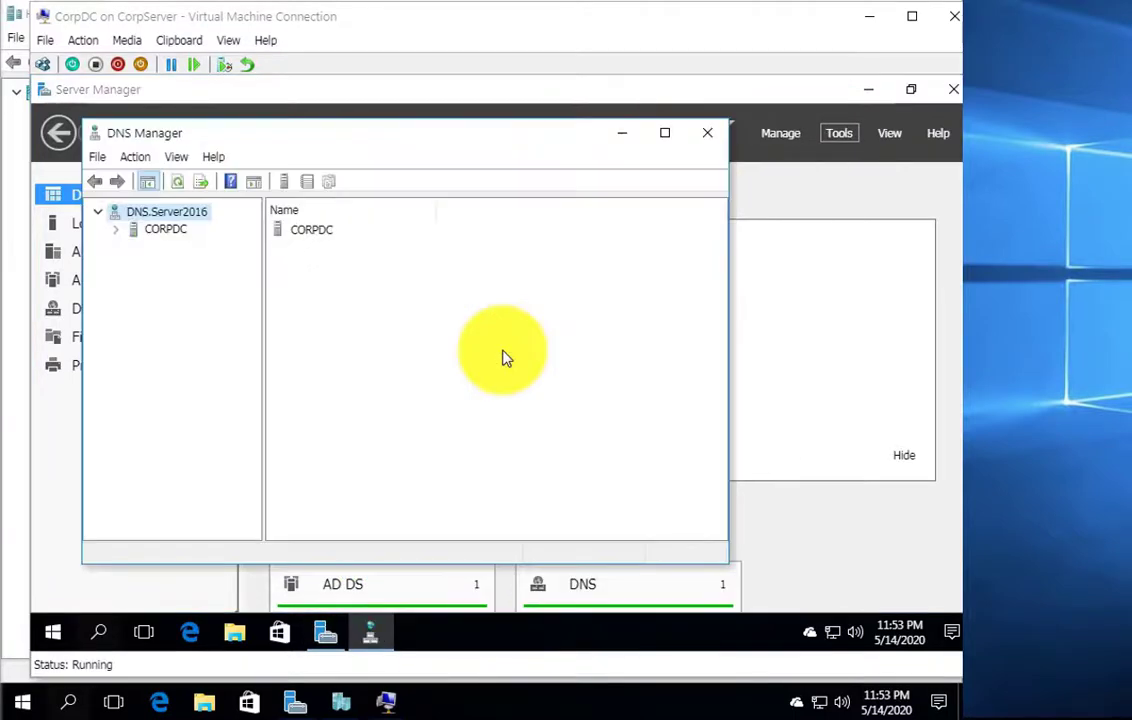
left_click(663, 132)
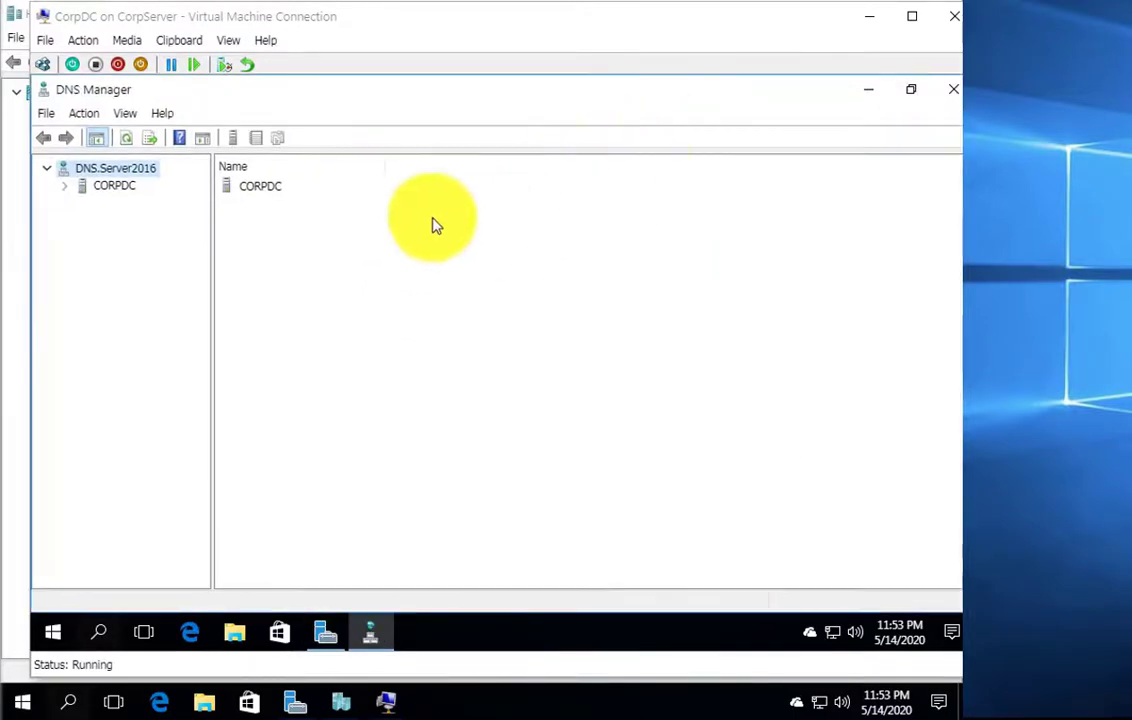
Step: Expand the CORPDC server and its forward lookup zones, and widen the DNS console tree
left_click(66, 186)
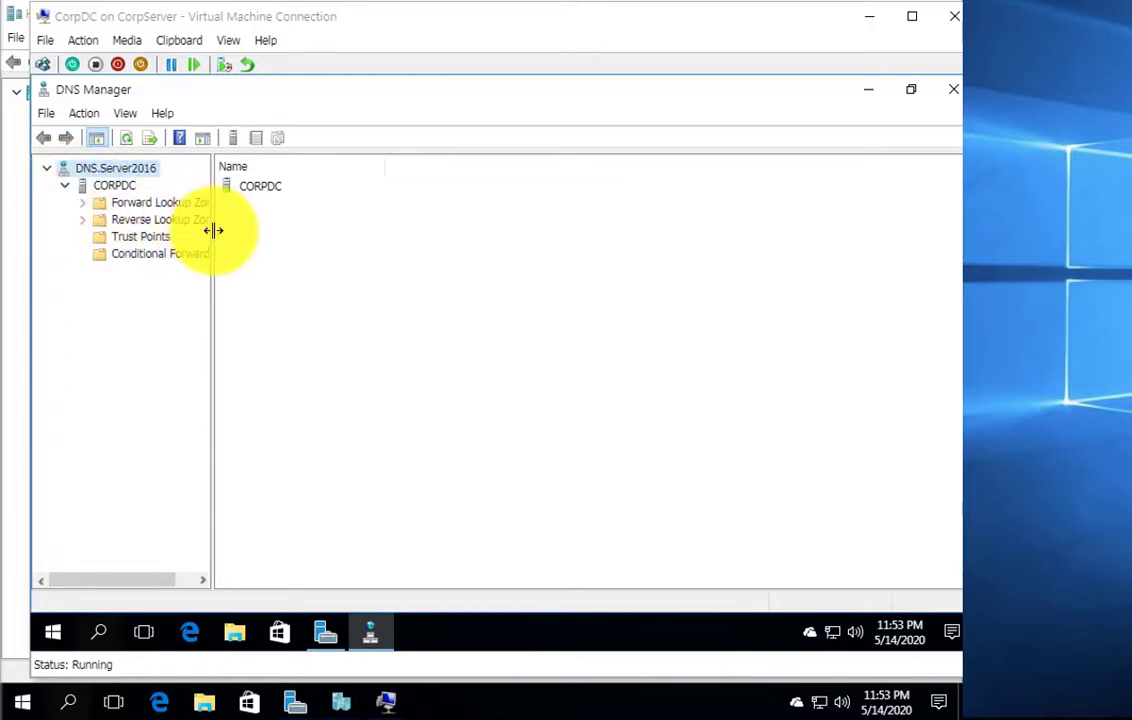
left_click_drag(215, 230, 413, 265)
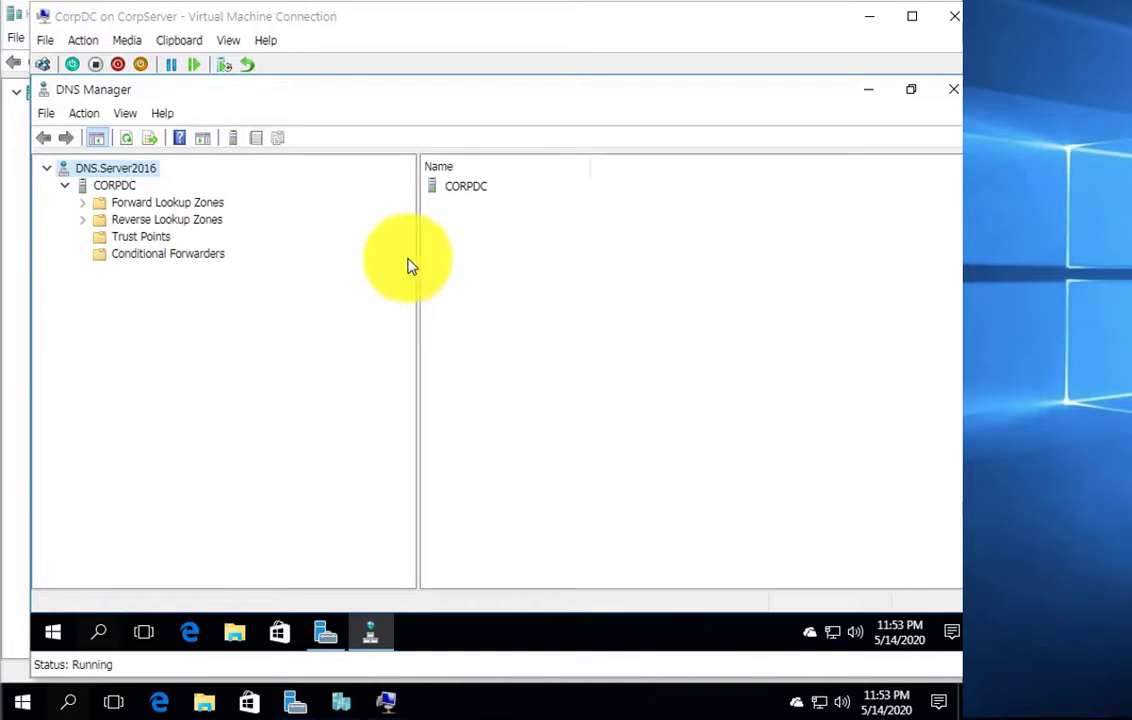
left_click(83, 204)
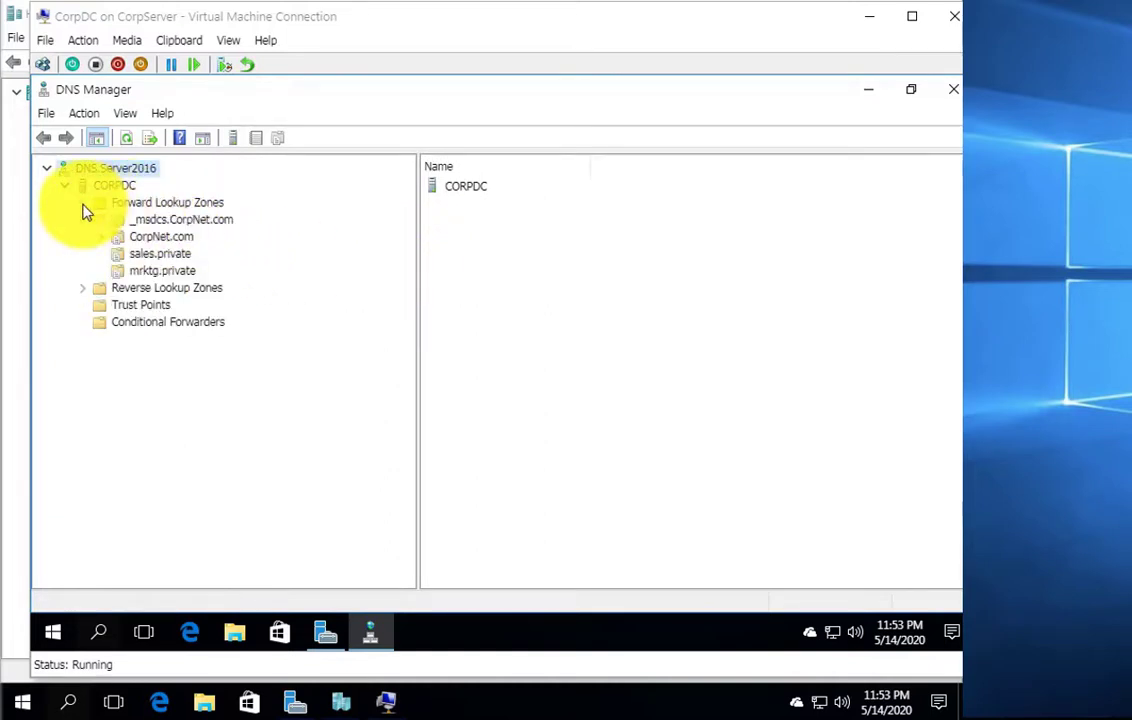
Step: Create a CNAME record in the sales.private zone with a blank alias name and target host CorpWeb.CorpNet.com
left_click(141, 254)
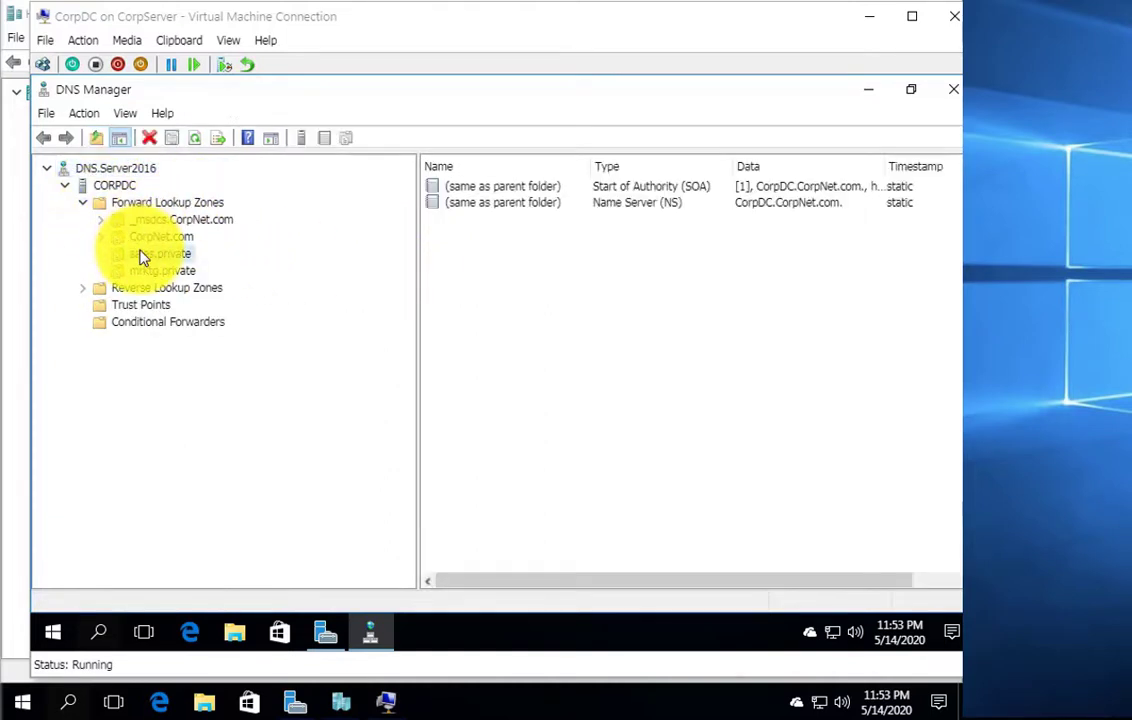
right_click(140, 252)
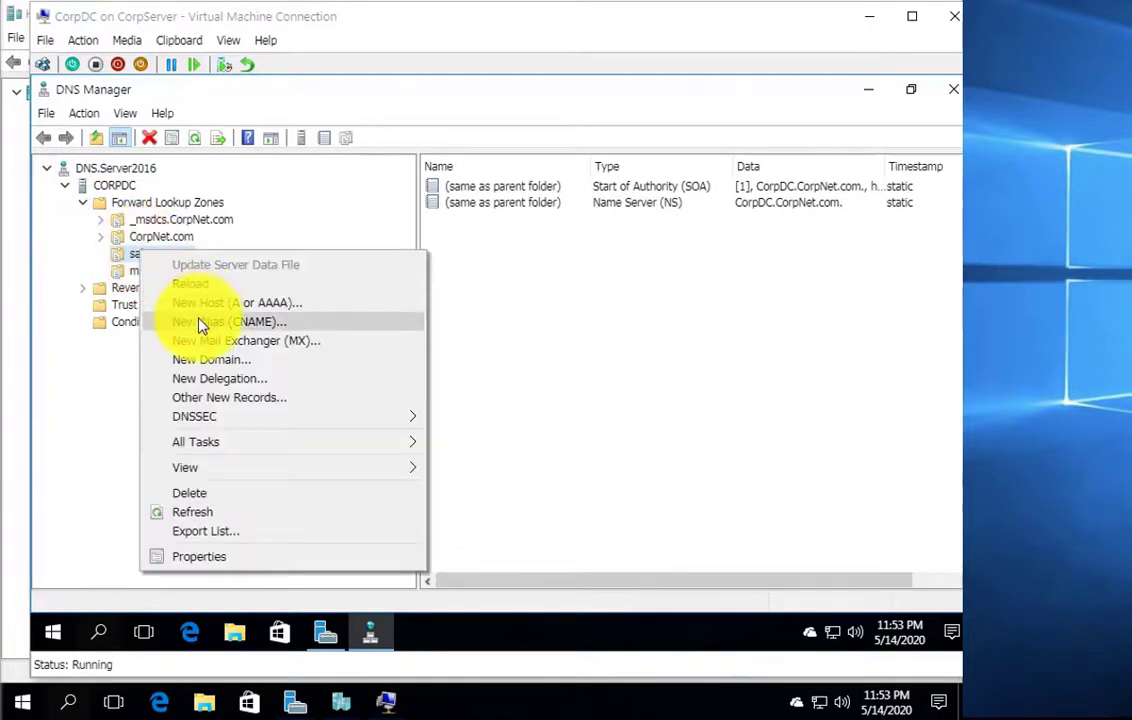
left_click(200, 323)
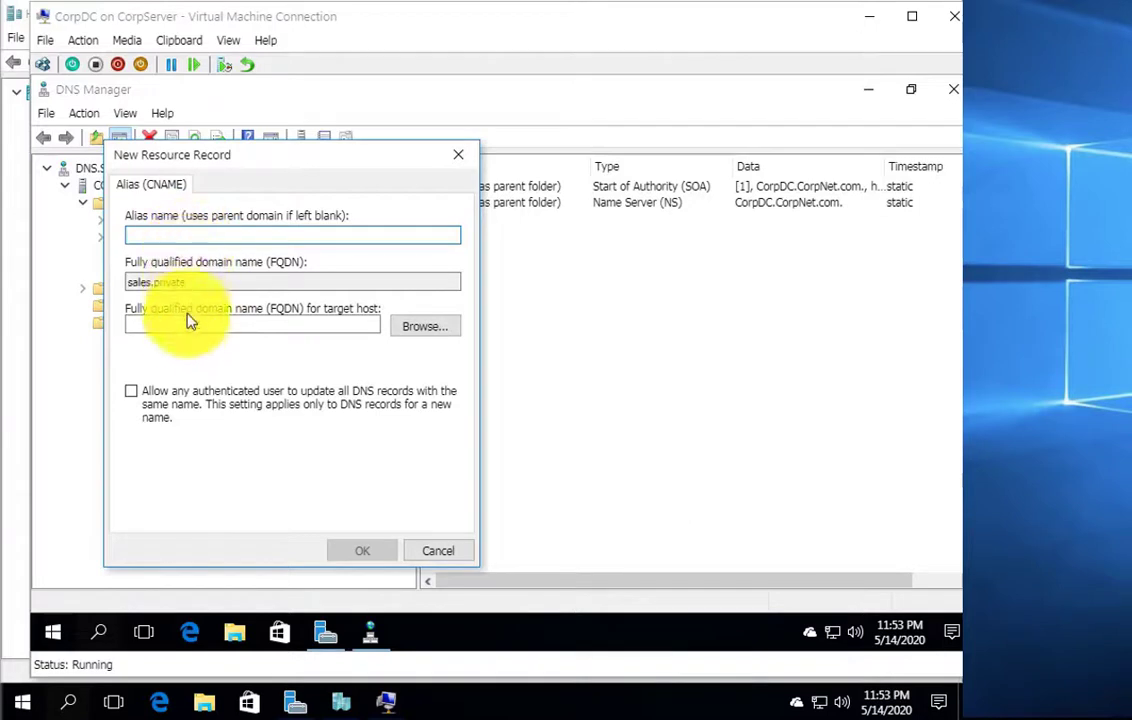
left_click(186, 325)
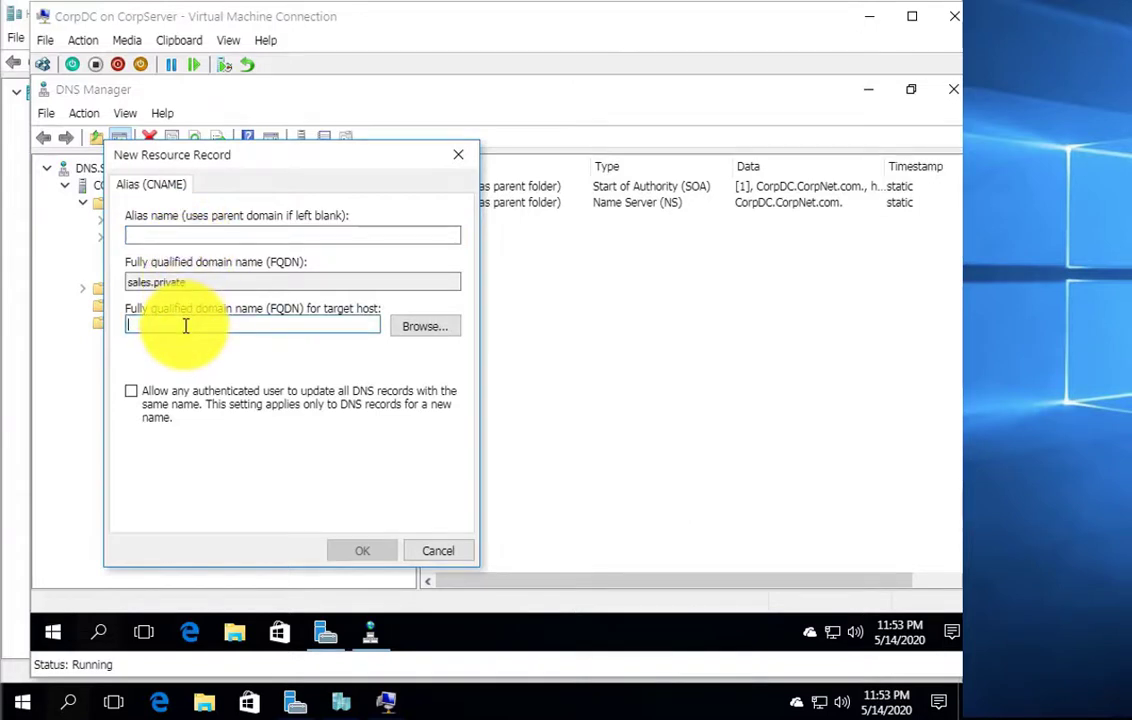
type("CorpWeb.CorpNet.com")
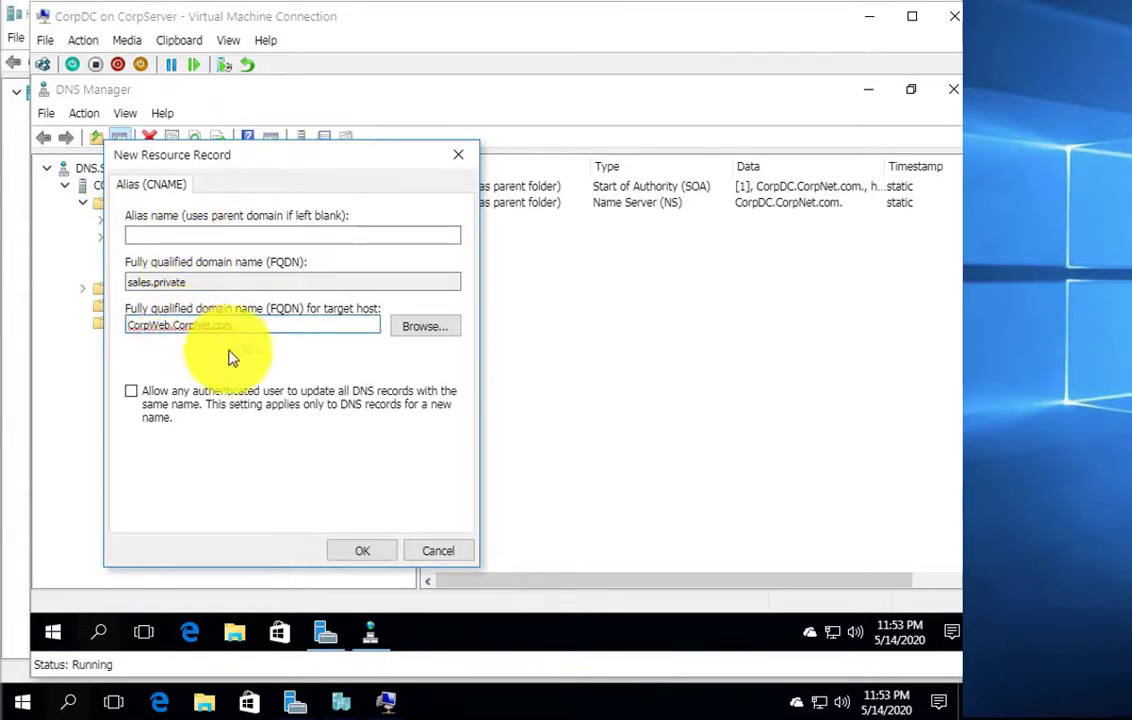
left_click(362, 552)
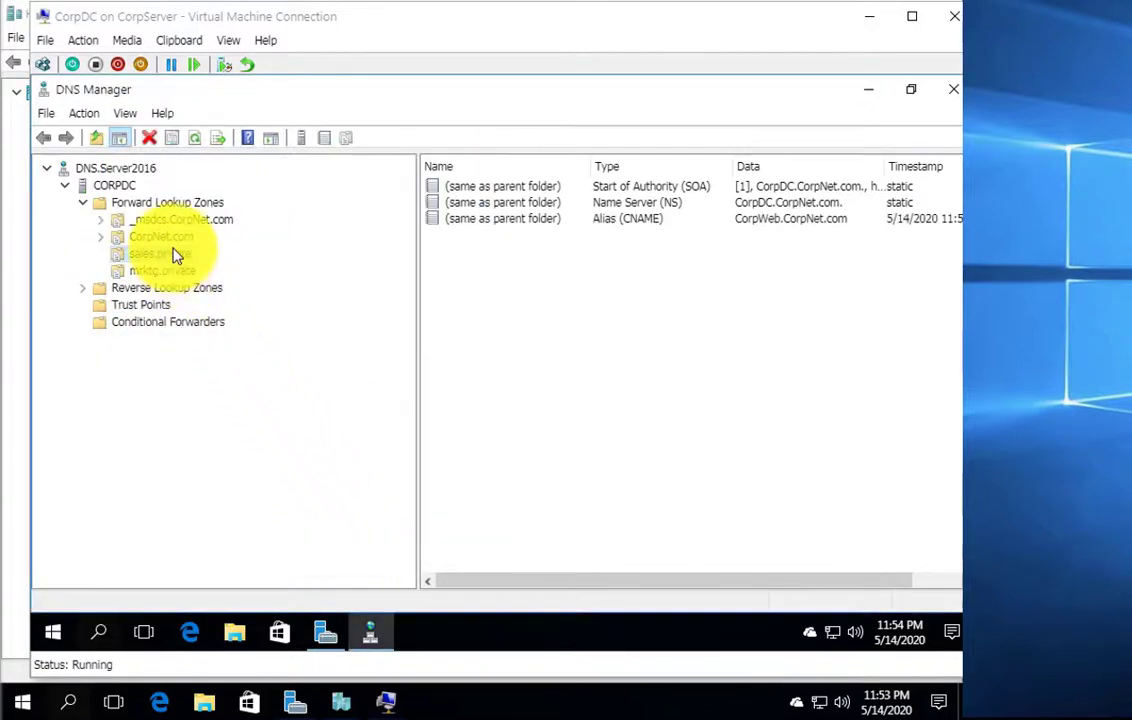
Step: Create a CNAME record named intranet in the sales.private zone with target host CorpWeb.CorpNet.com
right_click(176, 253)
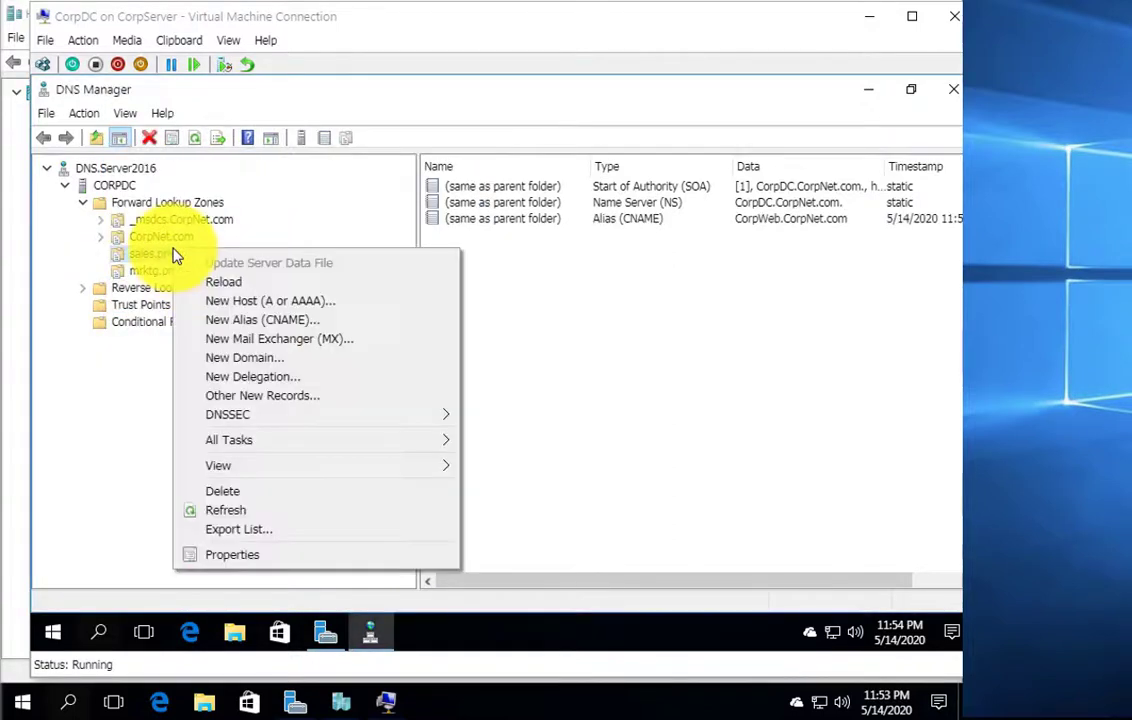
left_click(221, 322)
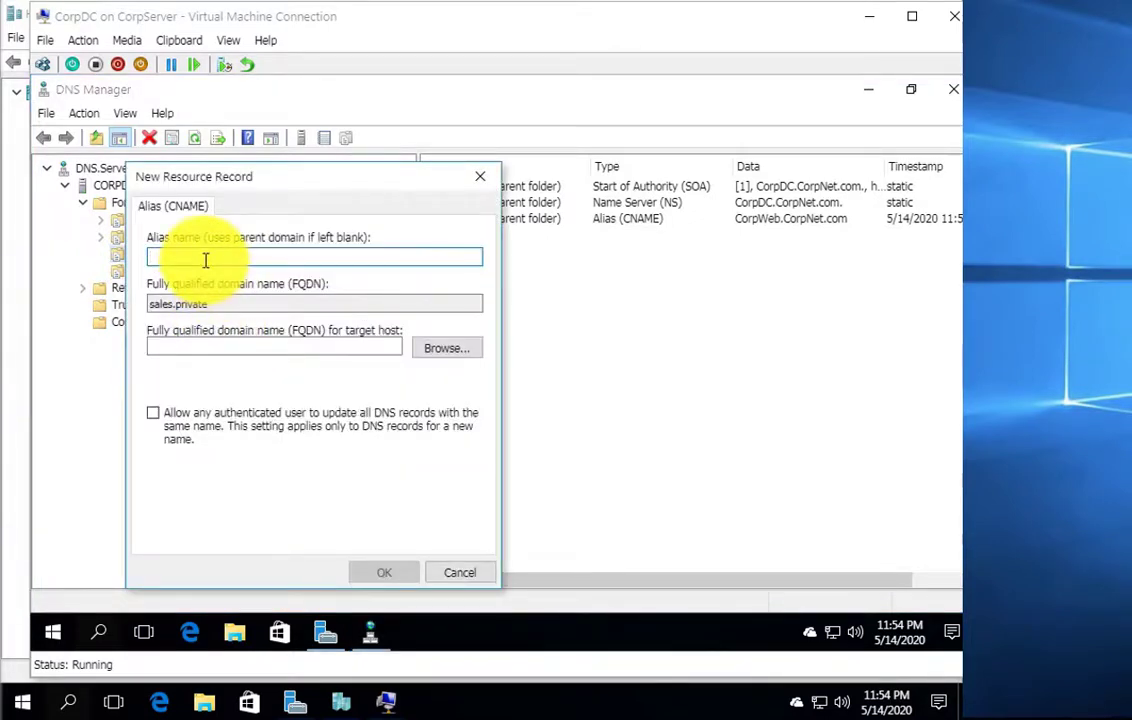
type("intrane")
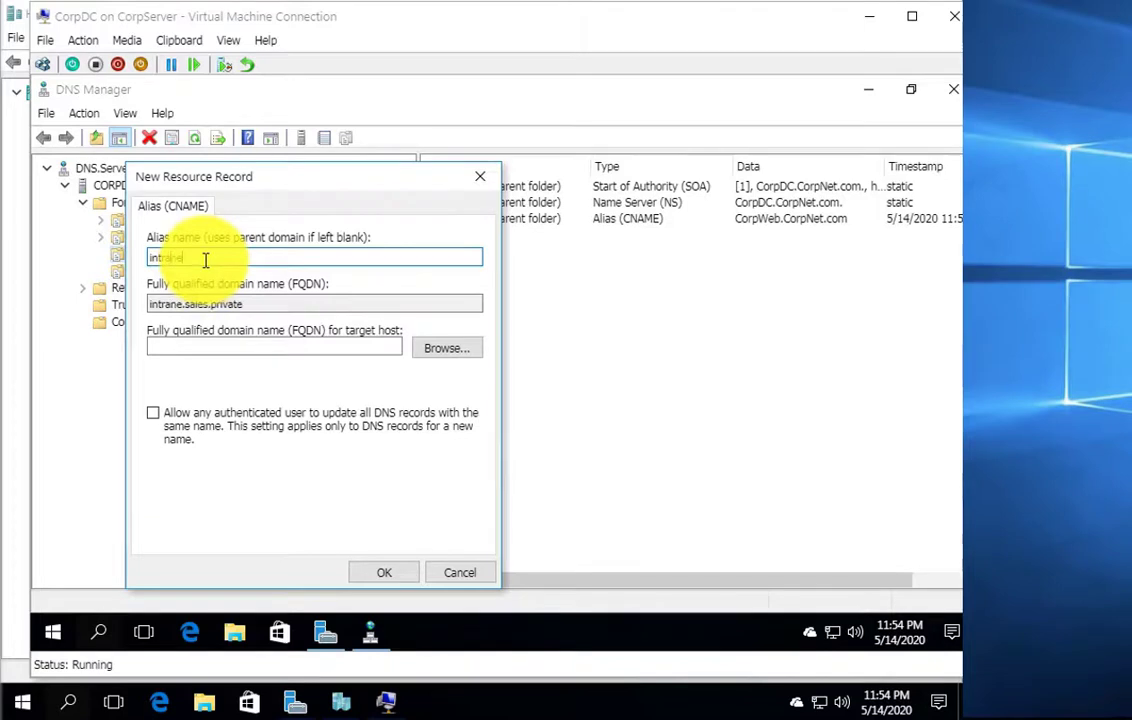
type("t")
left_click(240, 348)
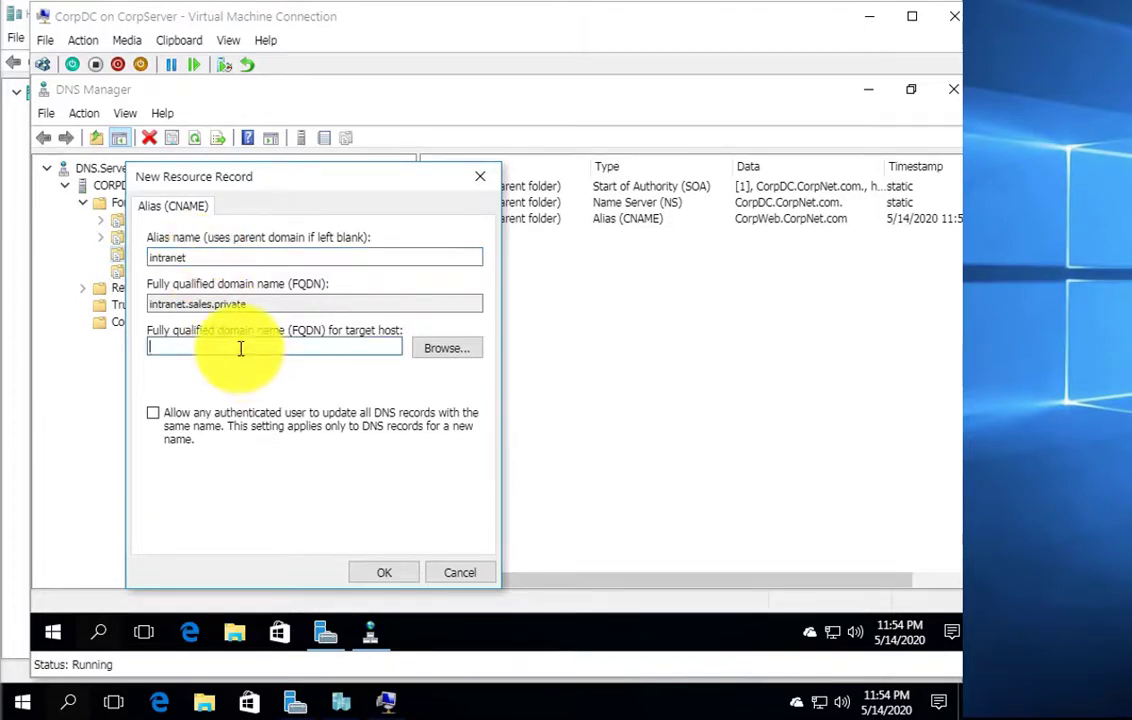
type("CorpWeb.CorpNet.com")
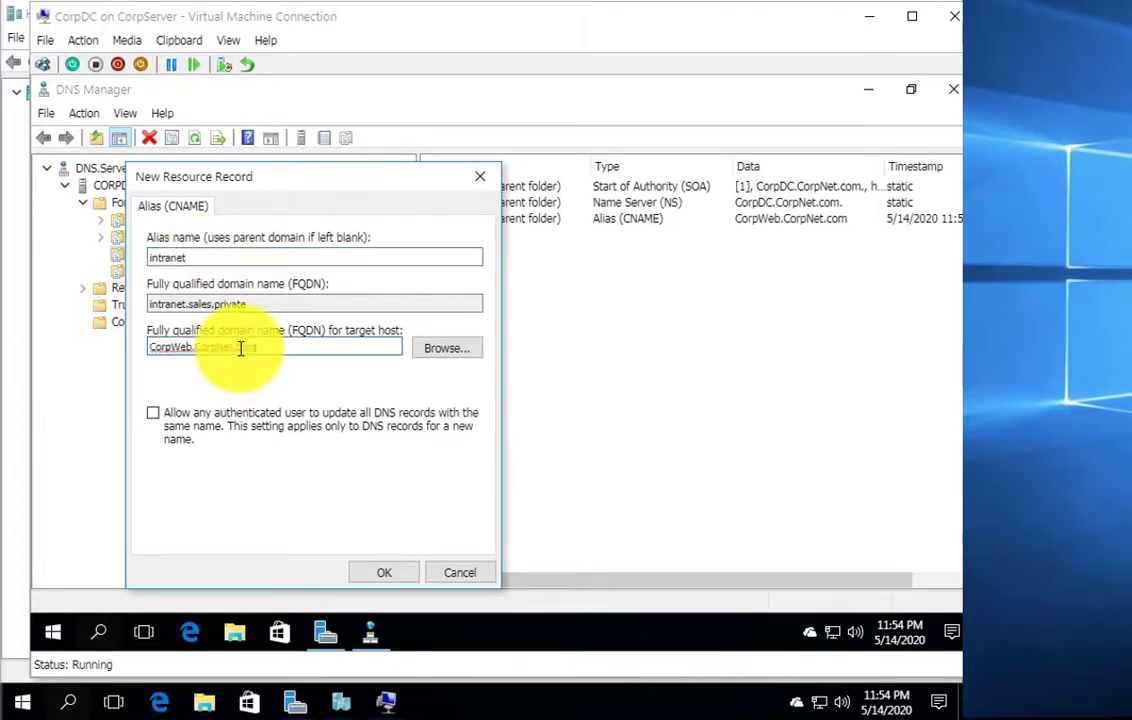
left_click(366, 569)
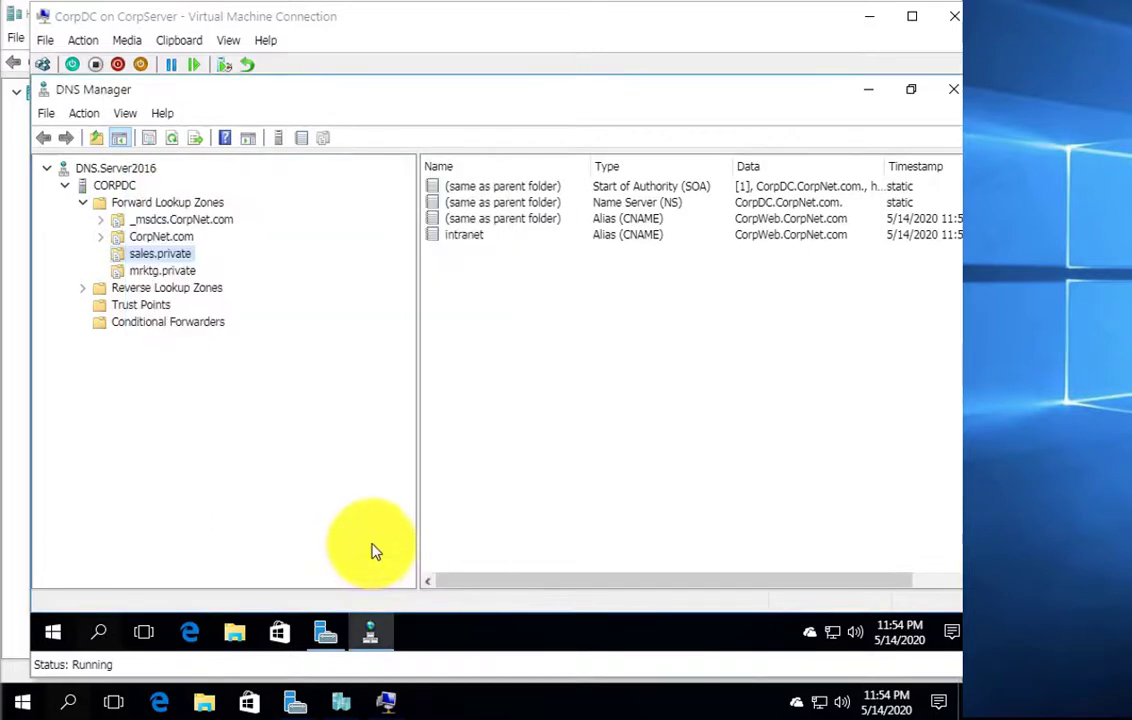
Step: Create a CNAME record named www in the sales.private zone with target host CorpWeb.CorpNet.com
right_click(142, 258)
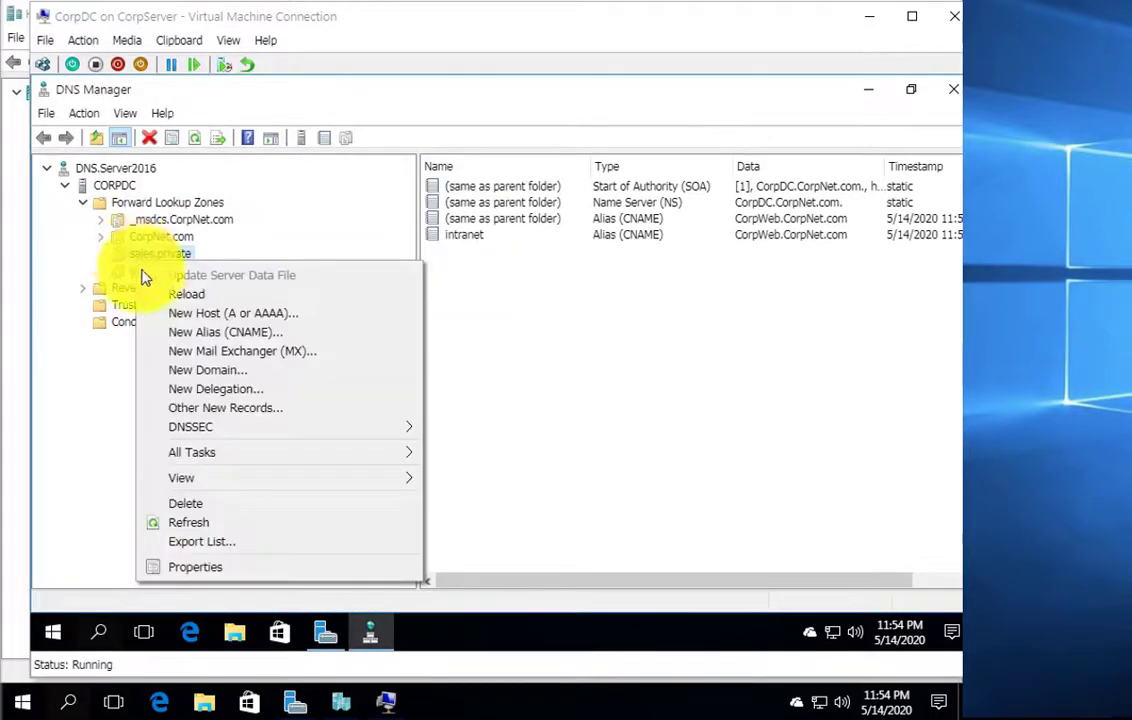
left_click(190, 335)
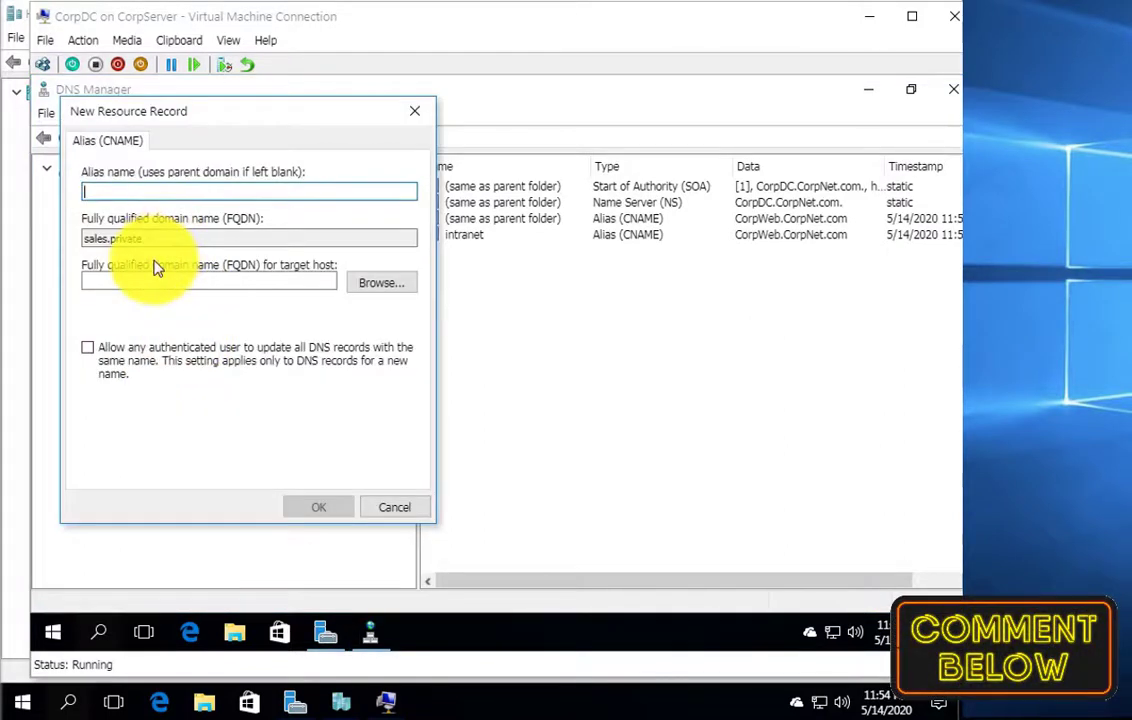
type("www")
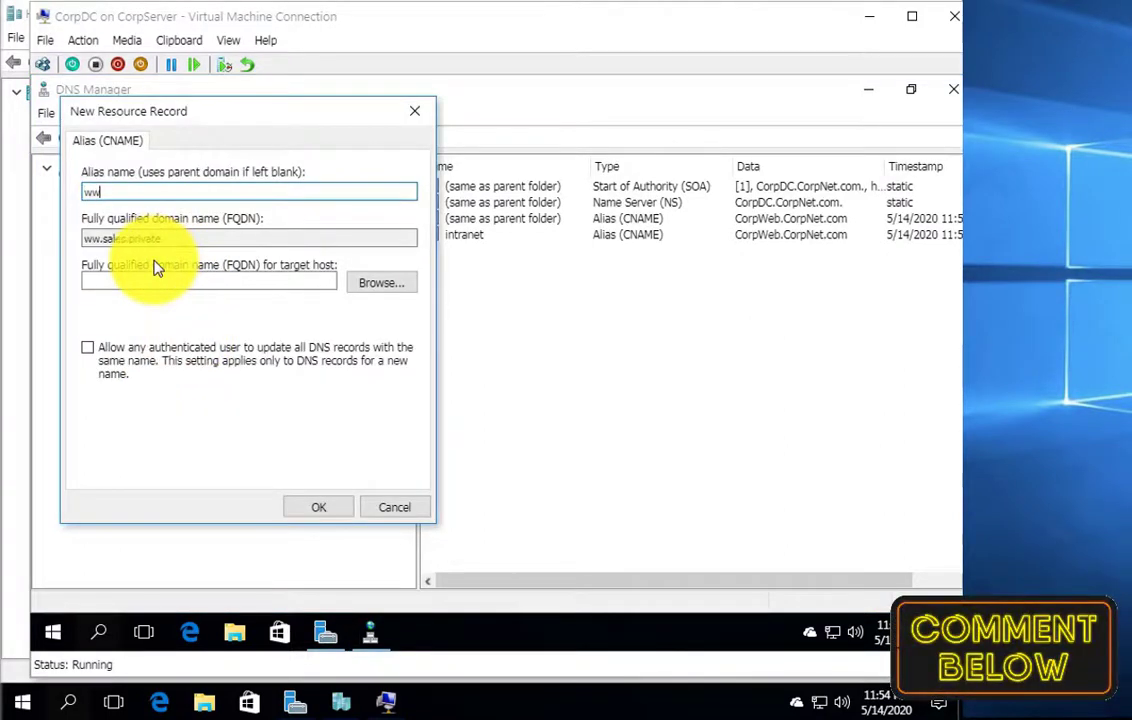
left_click(155, 285)
type("CorpWeb.CorpNet.com")
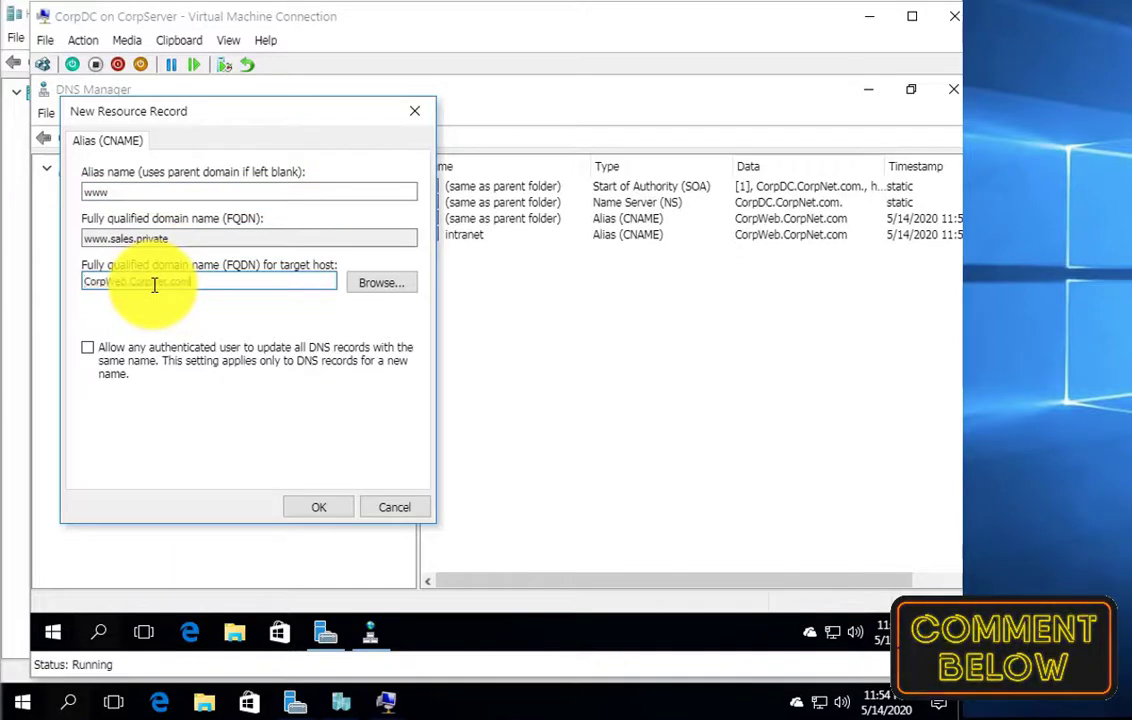
left_click(308, 510)
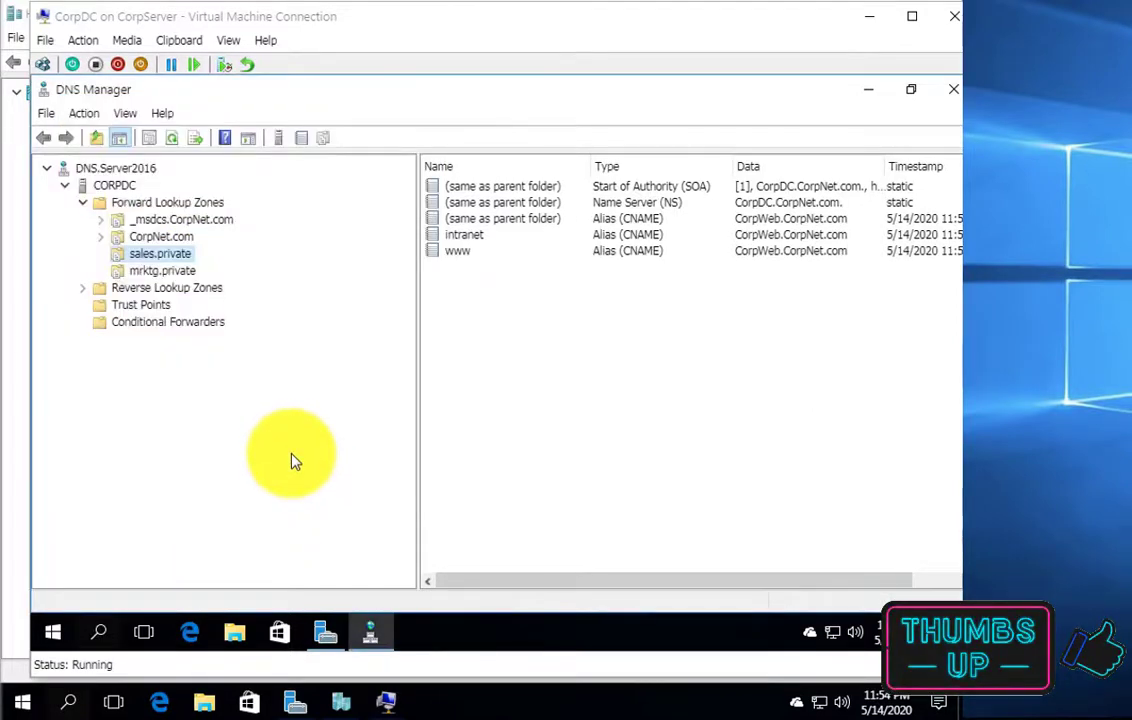